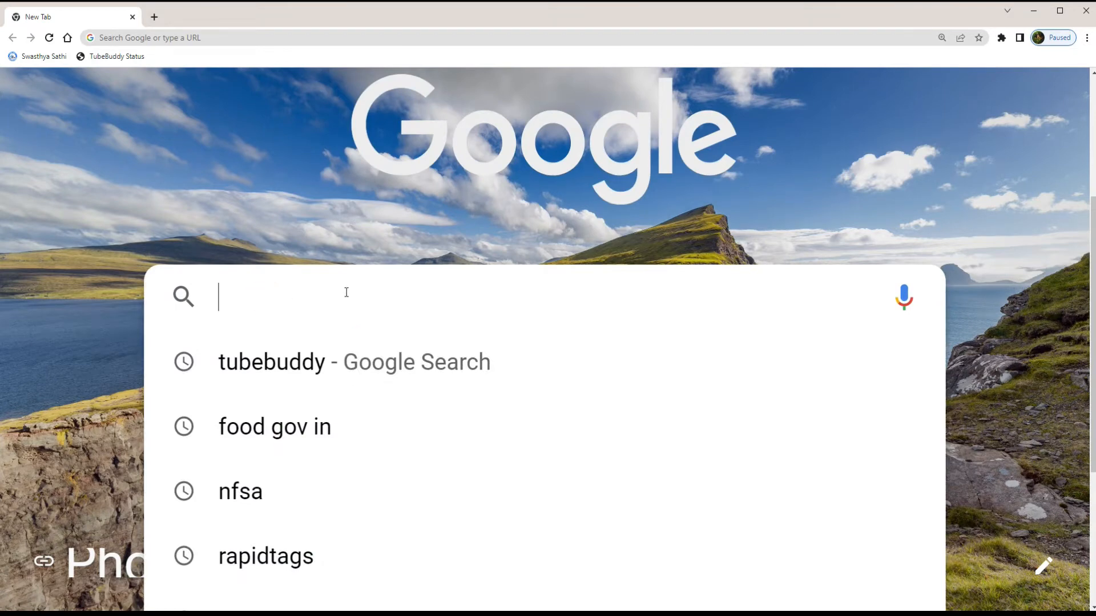
Step: Search Google for swasthyasathi.gov.in
type("swas")
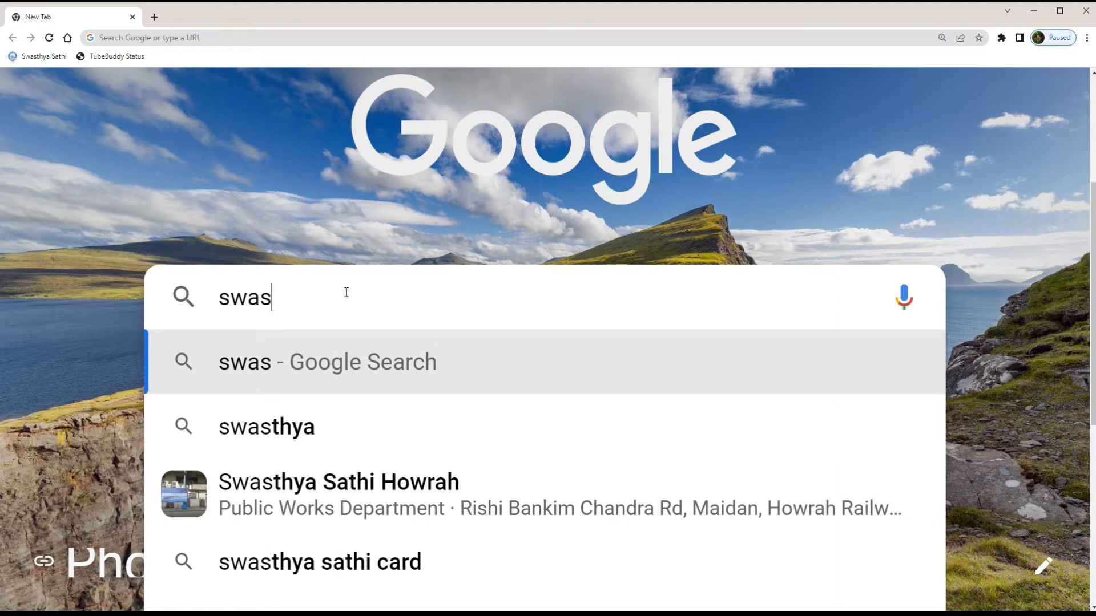
type("thya")
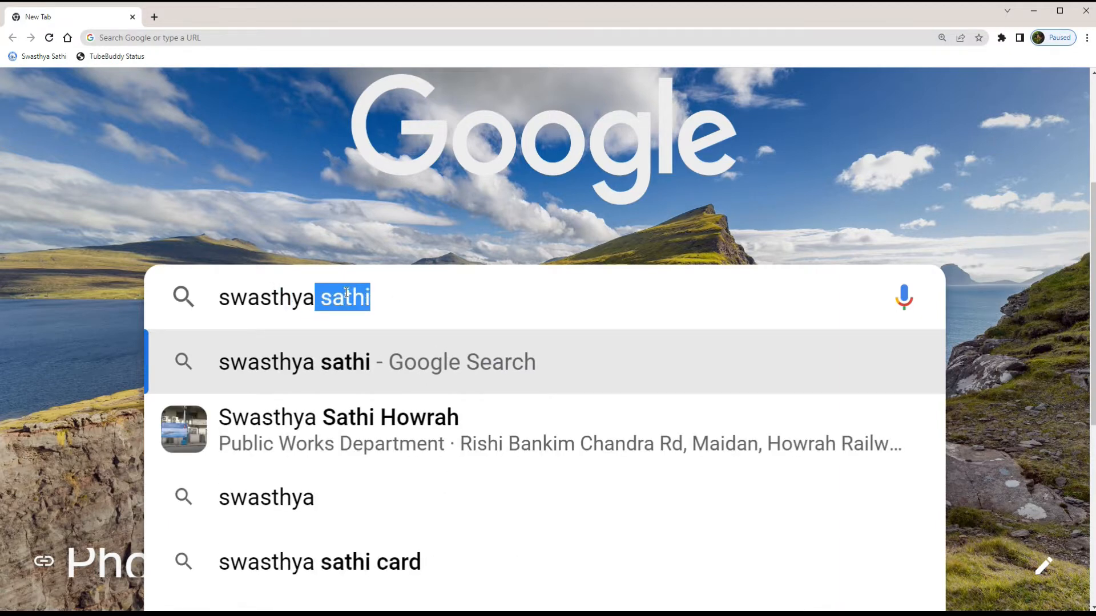
type("sathi")
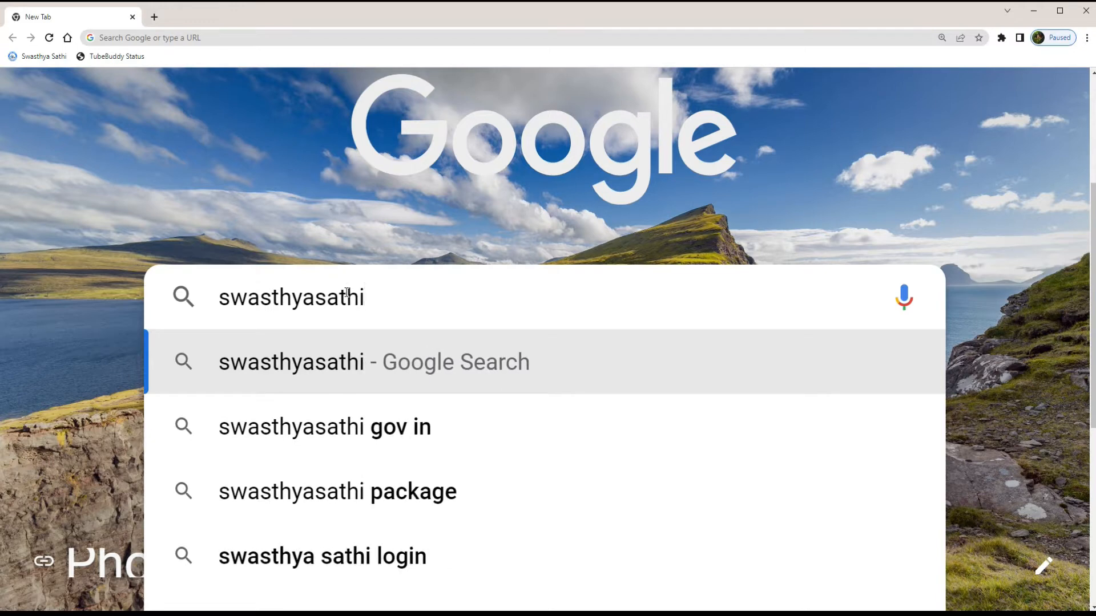
type(".go")
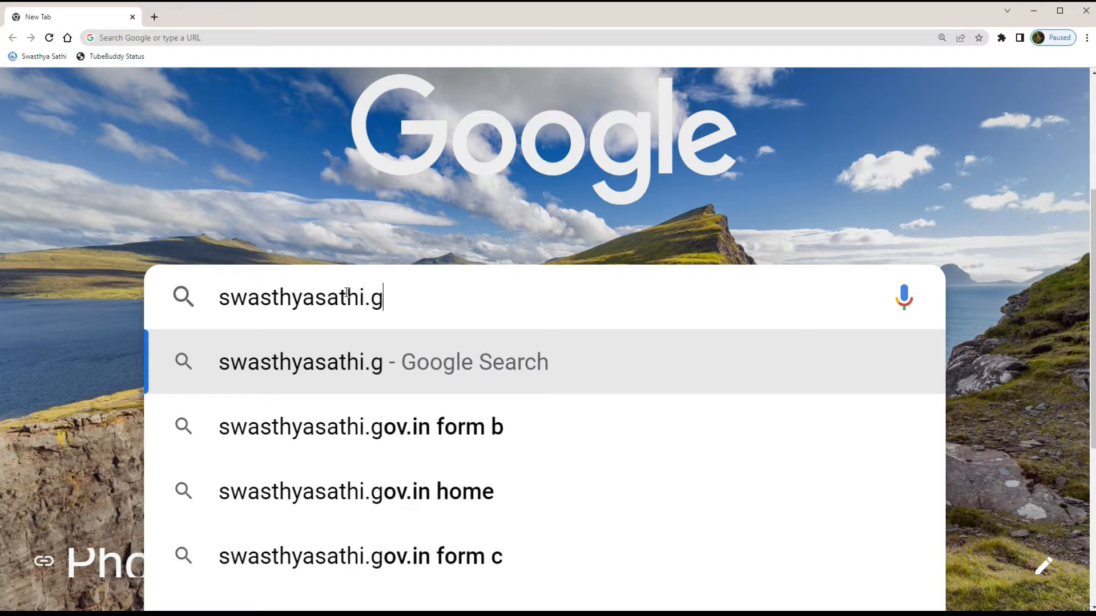
type("v.in")
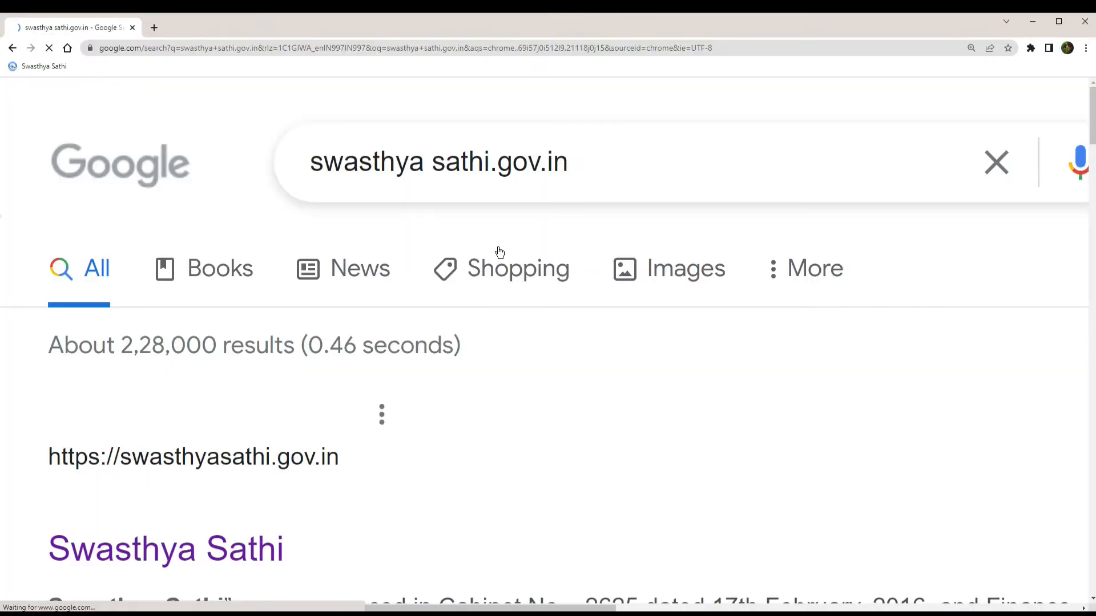
Step: Open the Swasthya Sathi result for swasthyasathi.gov.in from the Google results
scroll(499, 253, "down", 5)
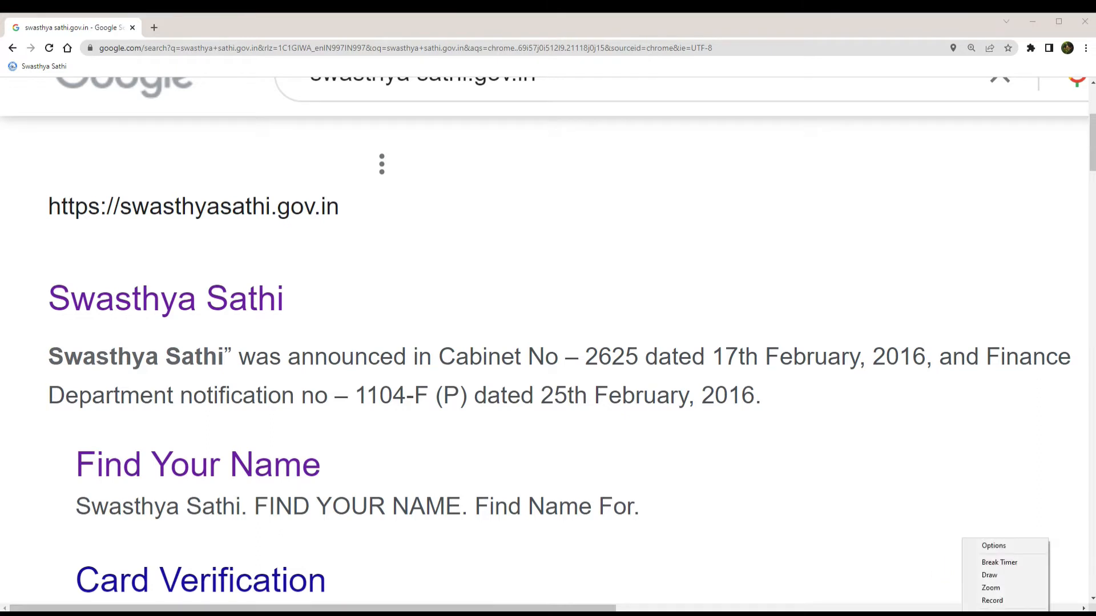
left_click(1008, 580)
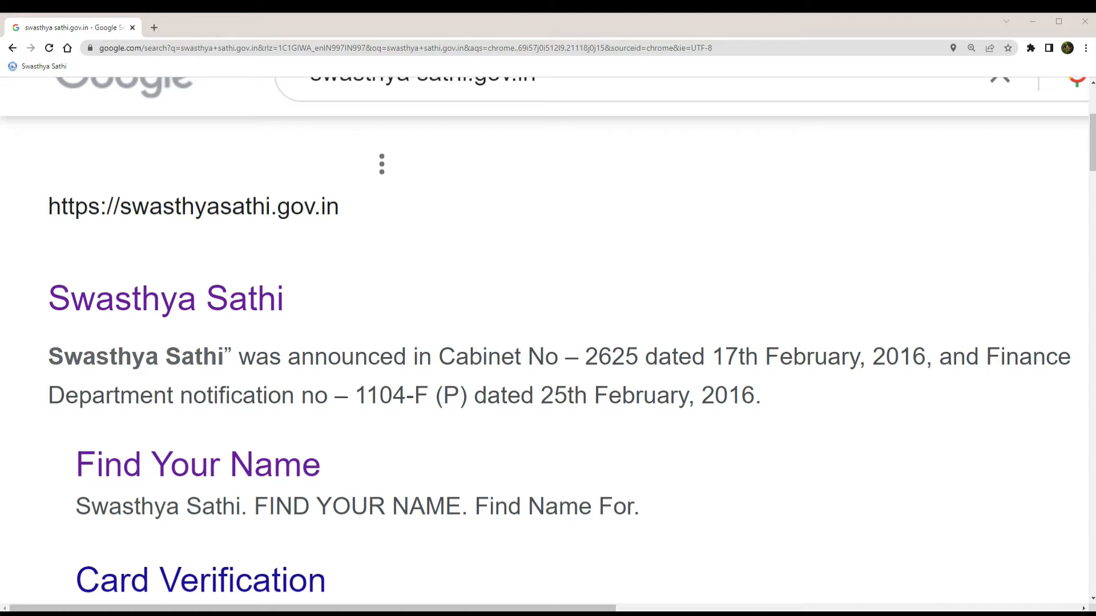
mouse_move(31, 254)
left_mouse_down()
mouse_move(172, 286)
mouse_move(286, 337)
mouse_move(320, 339)
left_mouse_up()
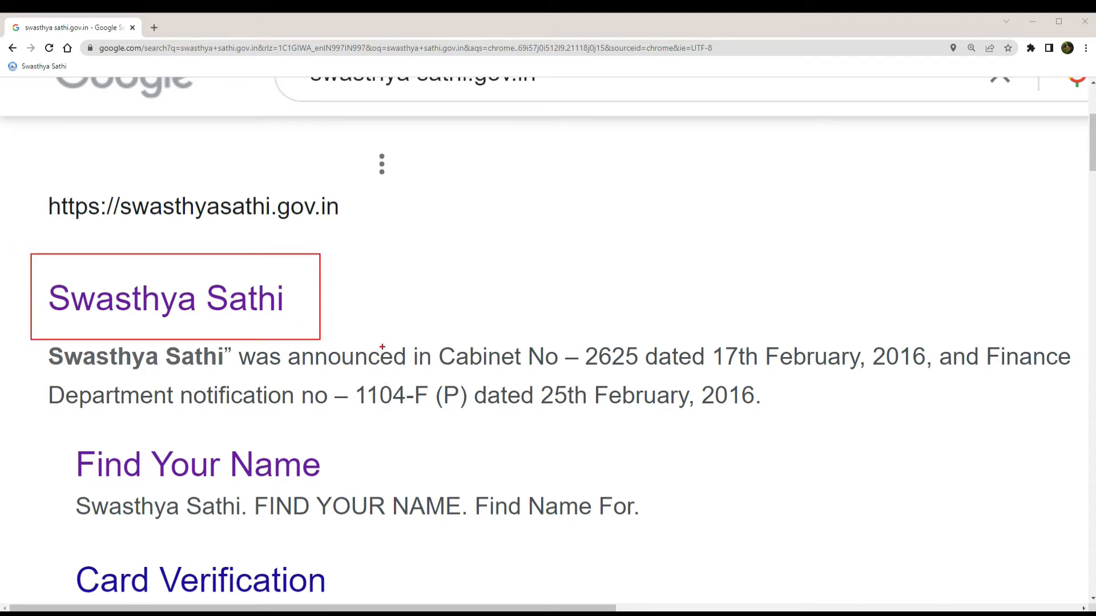
key("Escape")
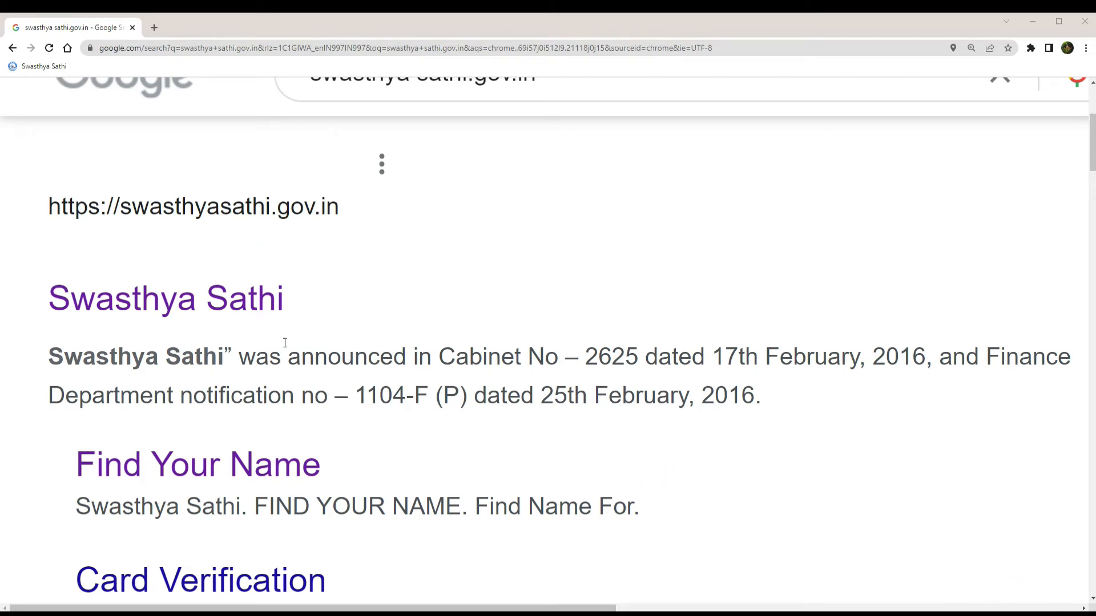
left_click(238, 316)
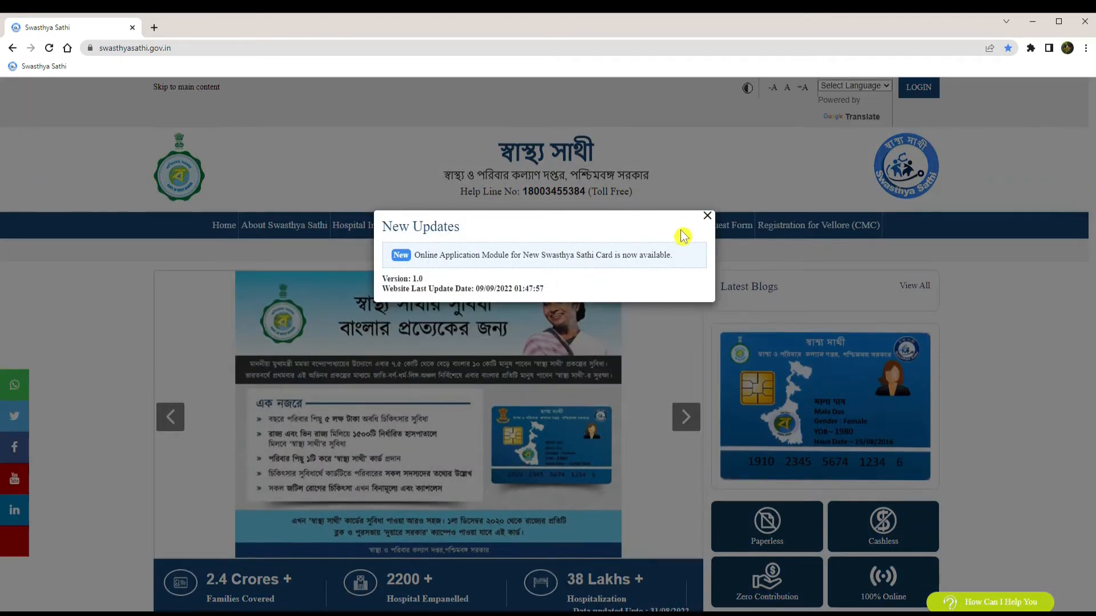
Step: Dismiss the New Updates notice and open 'Online Application for Swasthya Sathi Card' from Apply Online
left_click(707, 216)
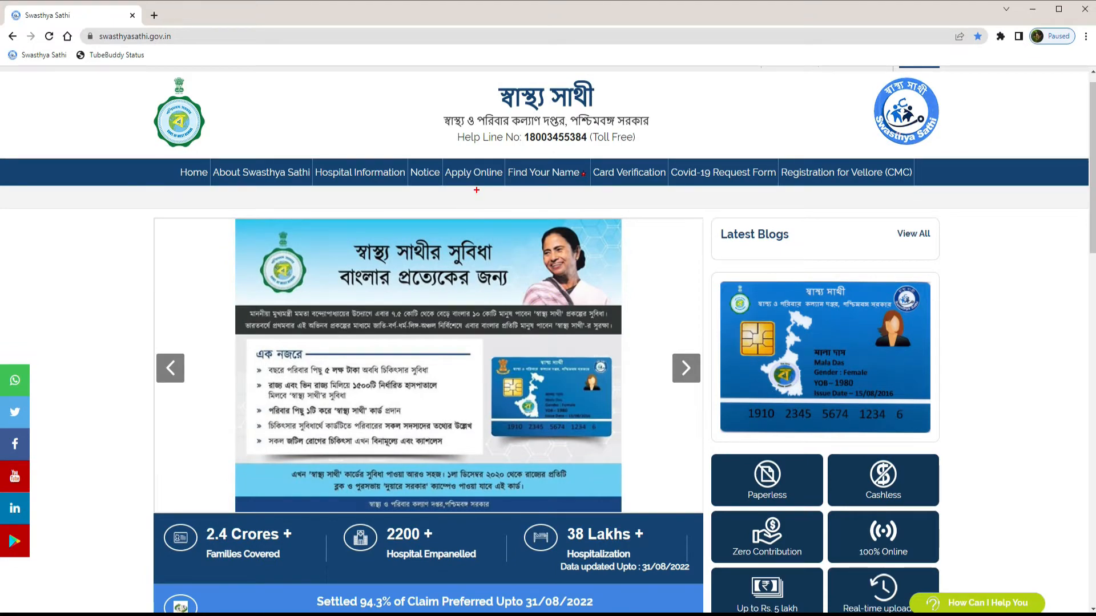
left_click_drag(470, 178, 422, 288)
key("e")
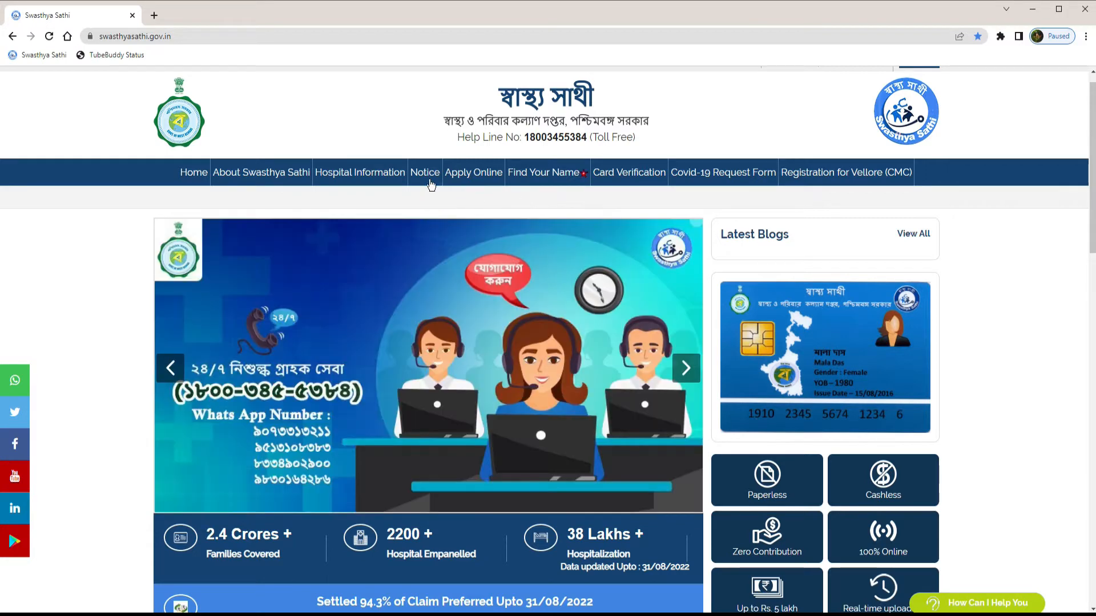
mouse_move(474, 174)
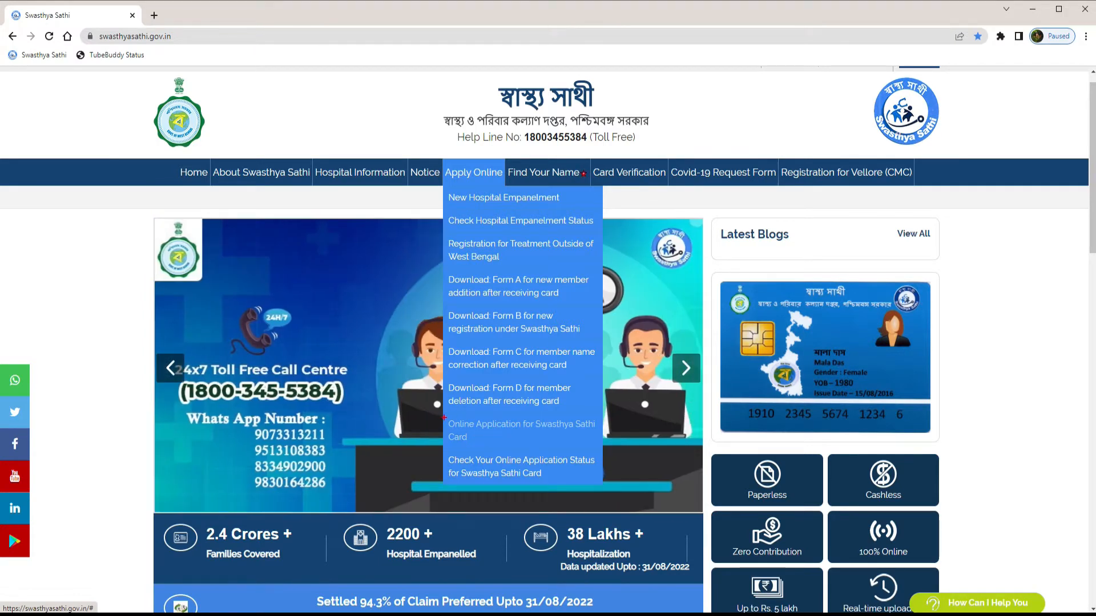
mouse_move(444, 417)
left_mouse_down()
mouse_move(576, 428)
mouse_move(611, 451)
left_mouse_up()
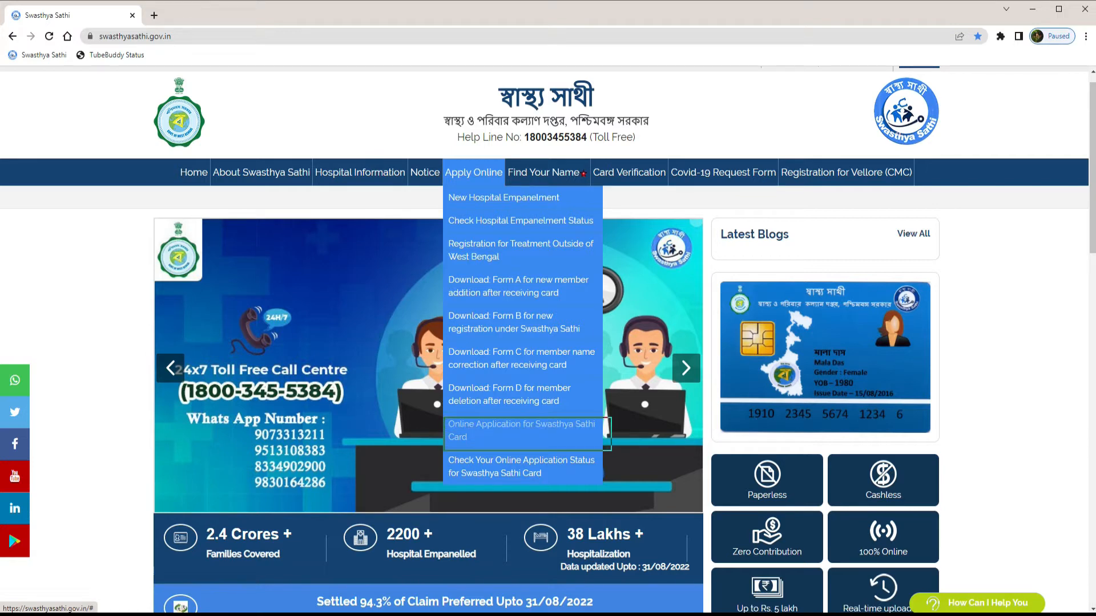
left_click_drag(612, 451, 610, 451)
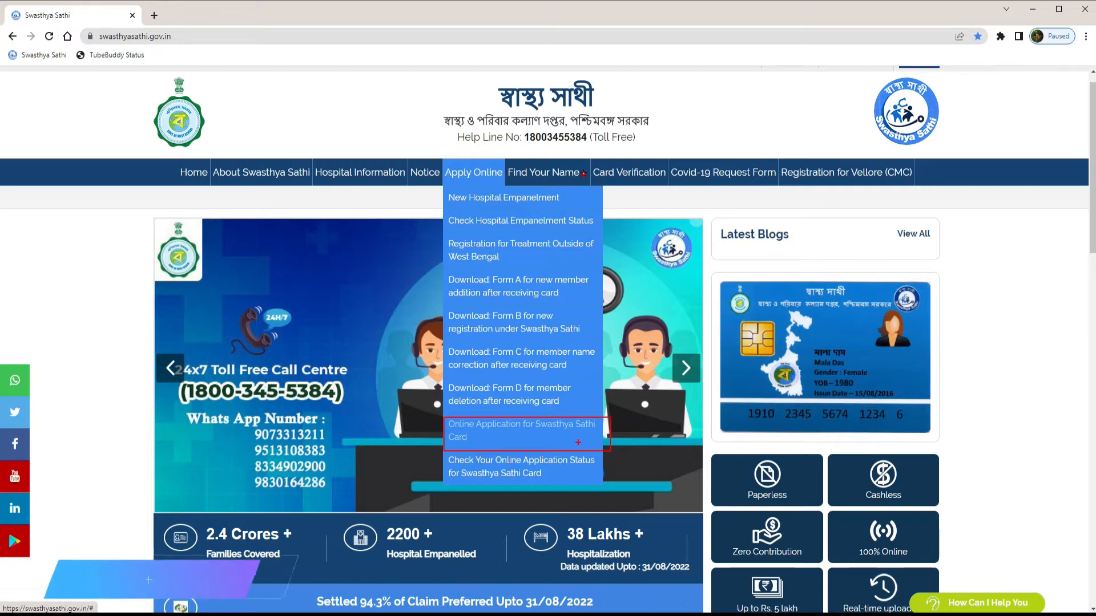
left_click(578, 443)
left_click_drag(692, 282, 936, 324)
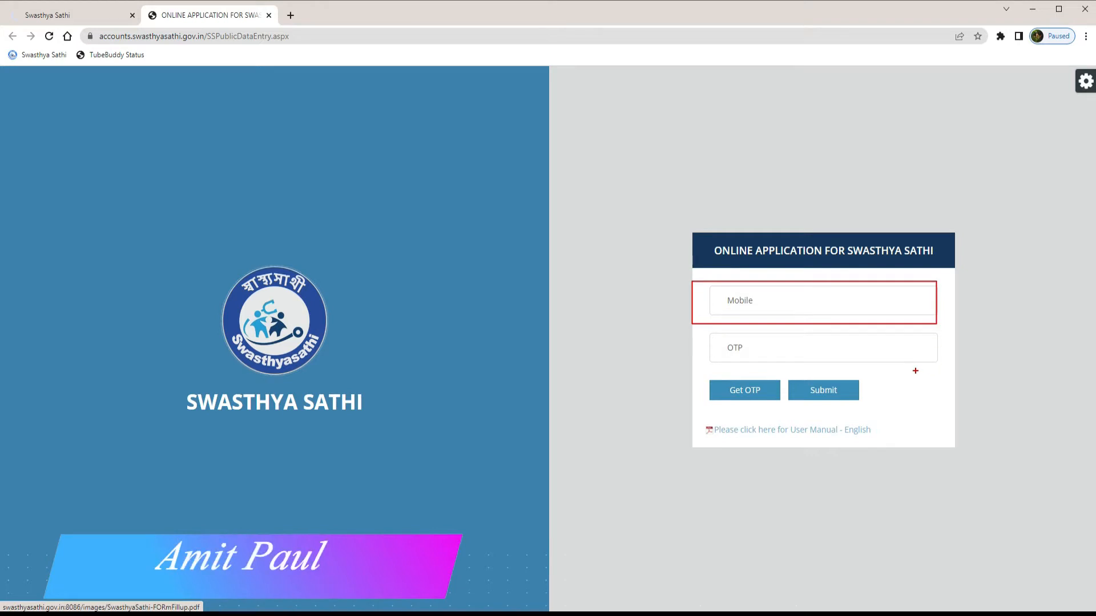
Step: Fill in the applicant's mobile number using the saved autofill suggestion
key("e")
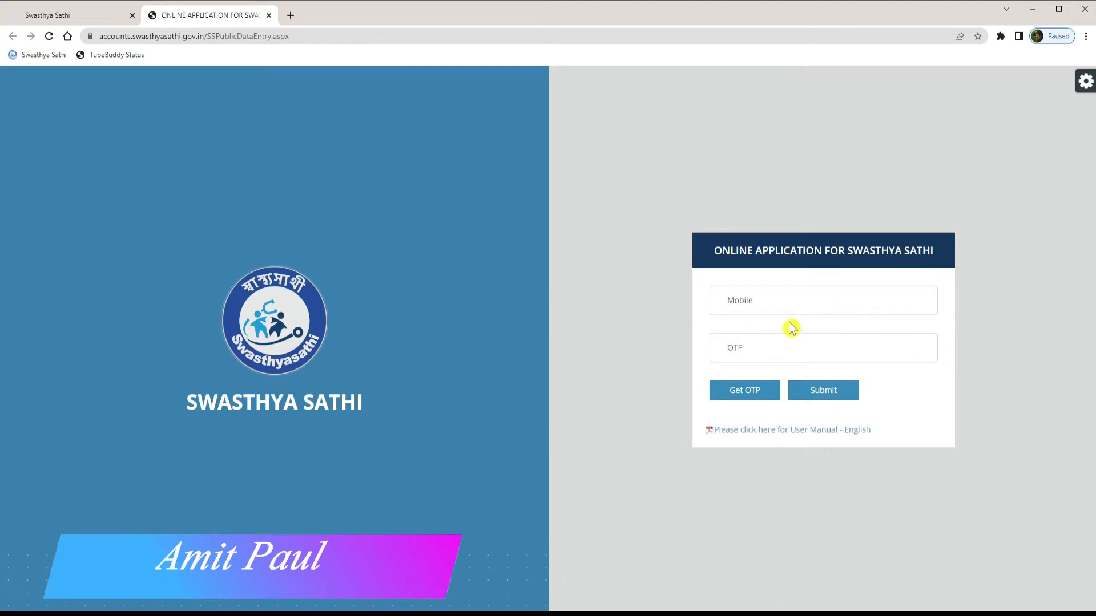
left_click(782, 299)
type("89021")
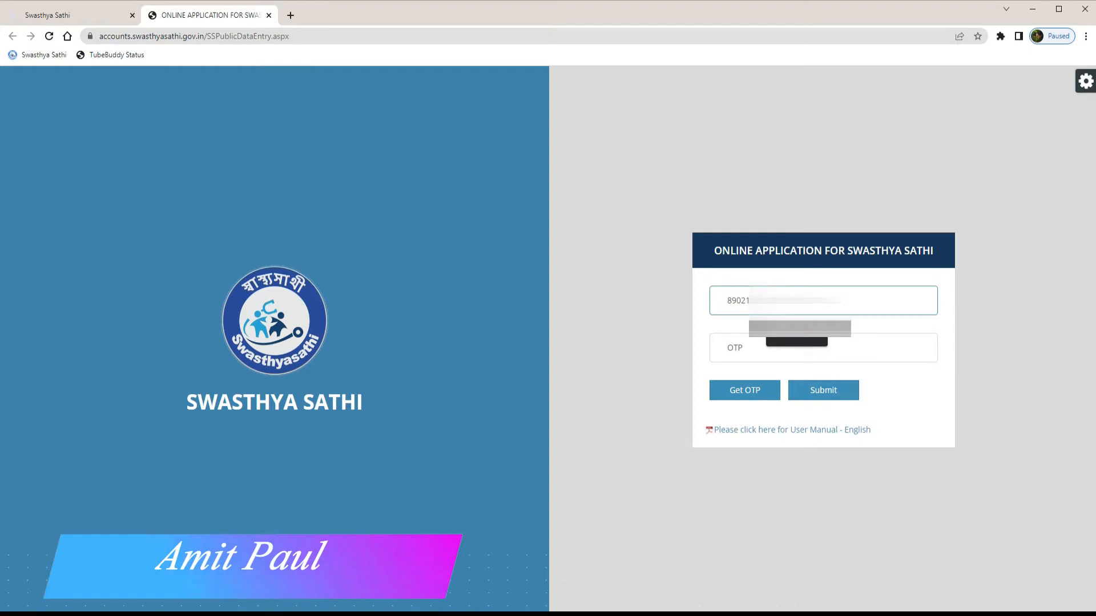
left_click(796, 332)
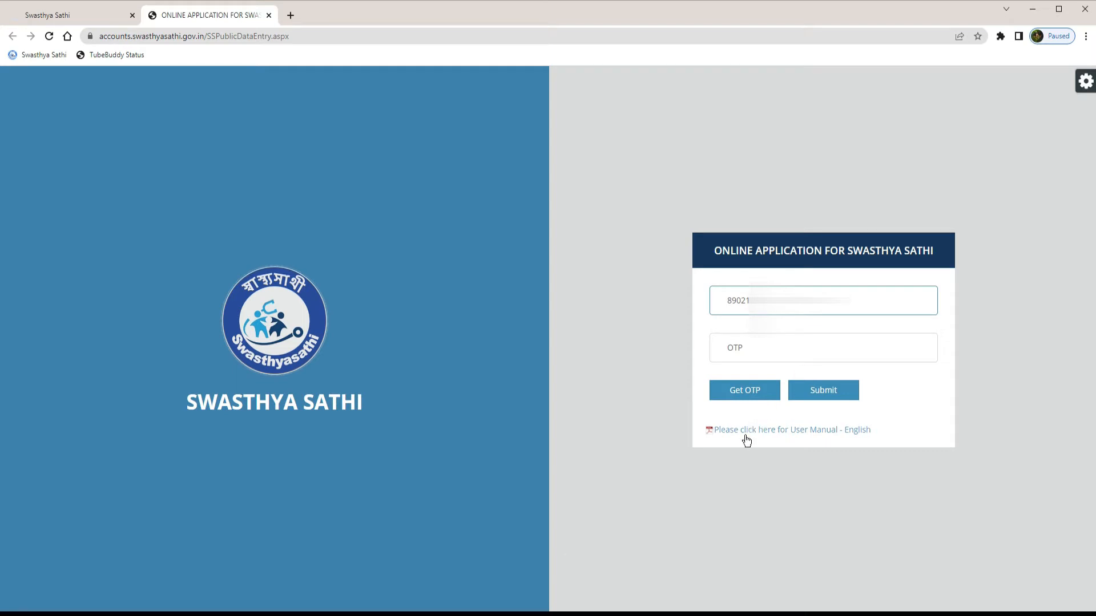
left_click(747, 419)
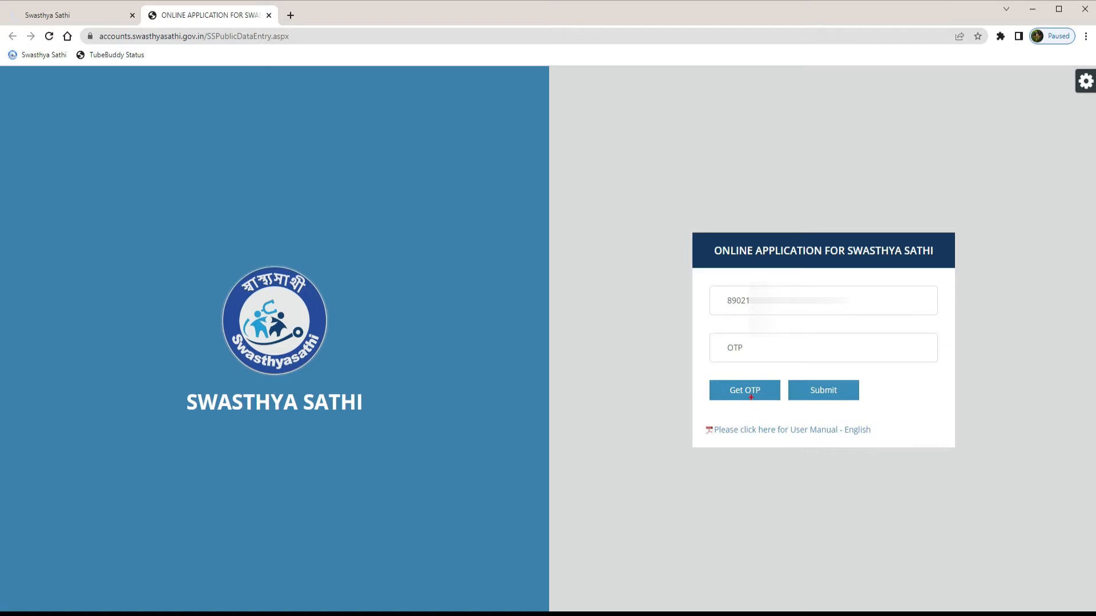
Step: Request a one-time password for the entered mobile number
left_click_drag(751, 397, 695, 526)
key("Escape")
left_click(754, 393)
mouse_move(704, 328)
left_mouse_down()
mouse_move(944, 343)
mouse_move(948, 367)
left_mouse_up()
left_click(748, 346)
Step: Enter the received one-time password and submit it to verify the mobile number
left_click(753, 350)
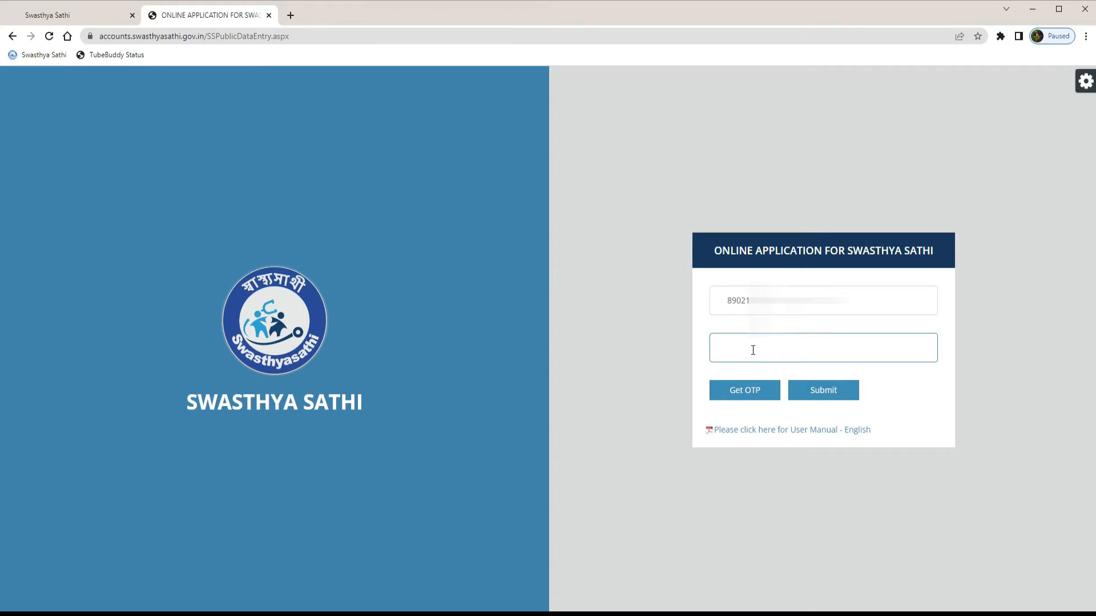
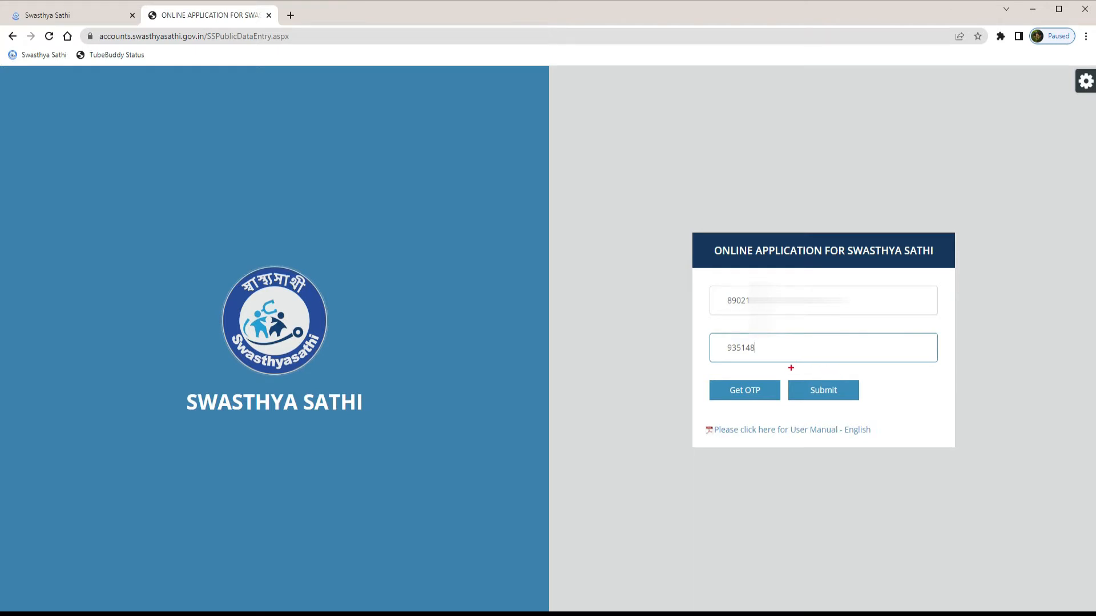
mouse_move(788, 371)
left_mouse_down()
mouse_move(868, 389)
mouse_move(868, 411)
left_mouse_up()
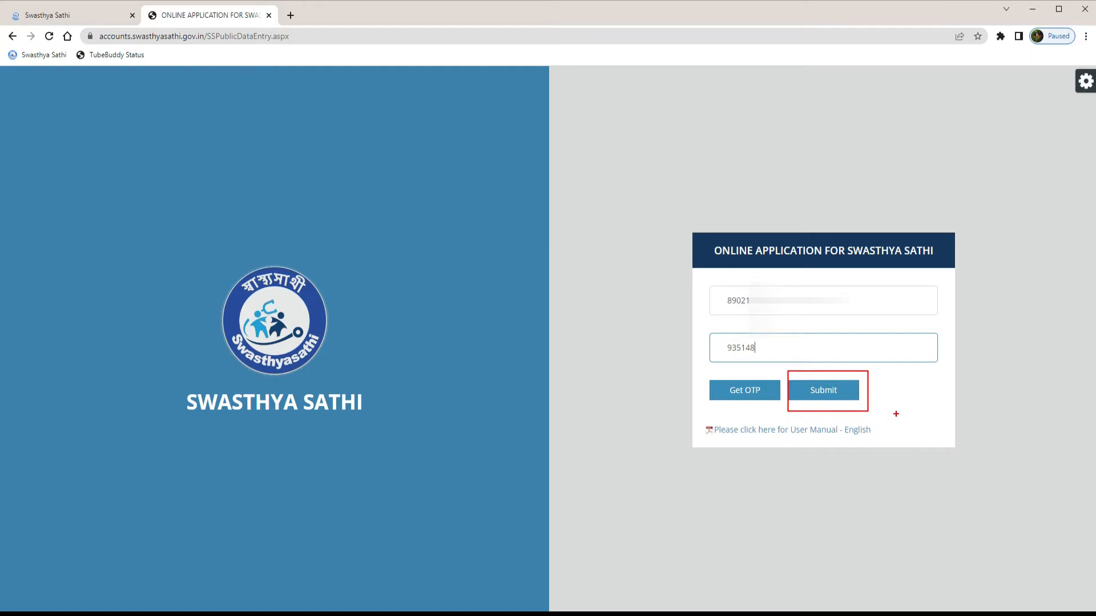
left_click(830, 400)
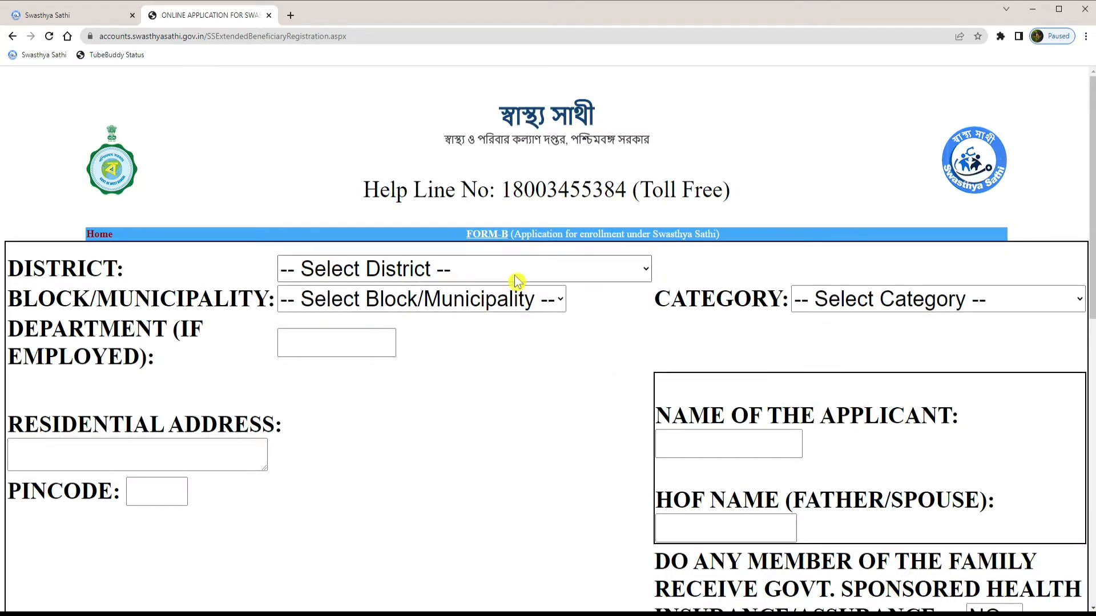
Step: Scroll through the blank Form-B to review the District, Block, Address, Pincode and Category fields
scroll(422, 378, "down", 1)
scroll(422, 378, "down", 4)
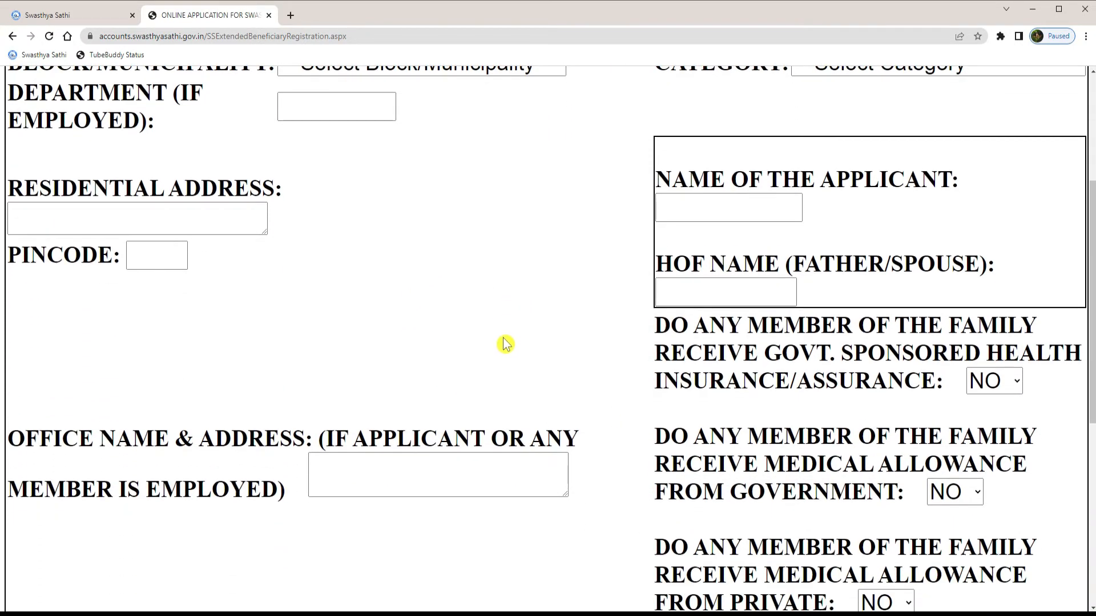
scroll(535, 351, "up", 4)
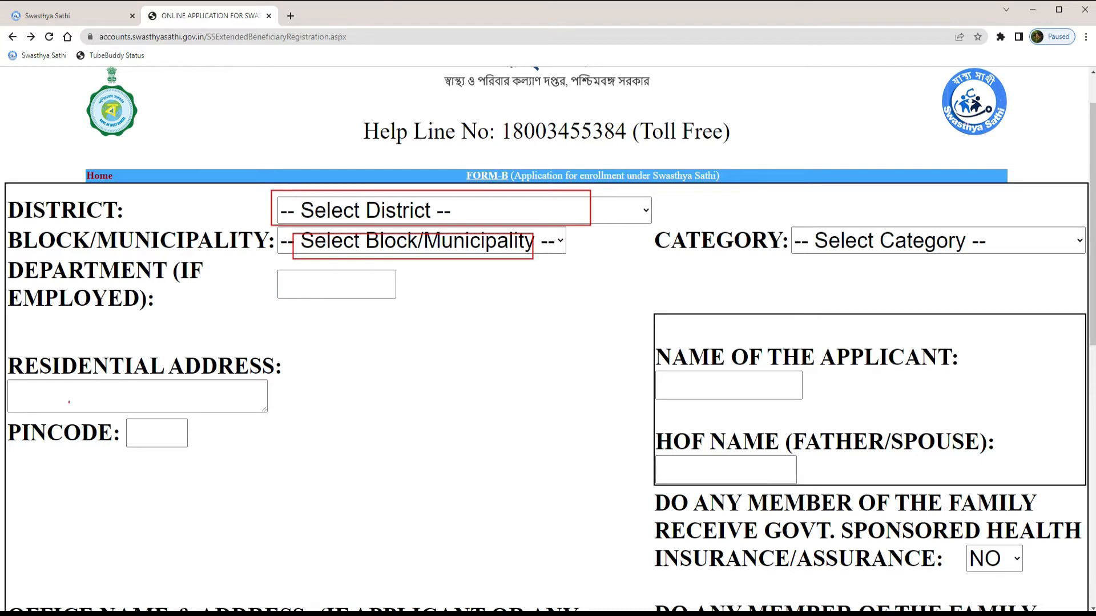
left_click_drag(5, 366, 290, 410)
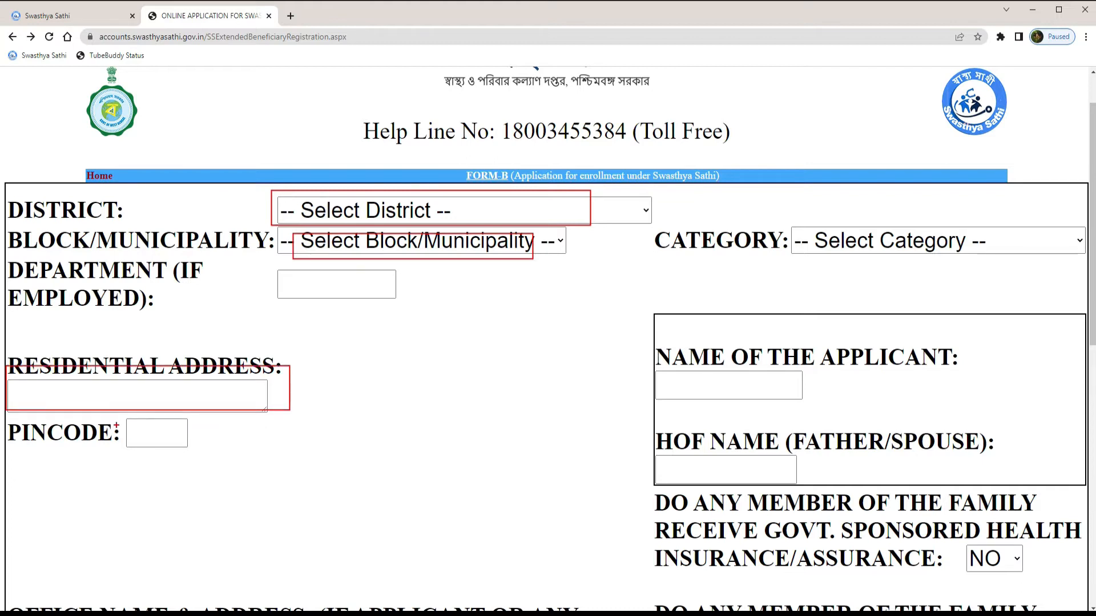
left_click_drag(116, 420, 213, 453)
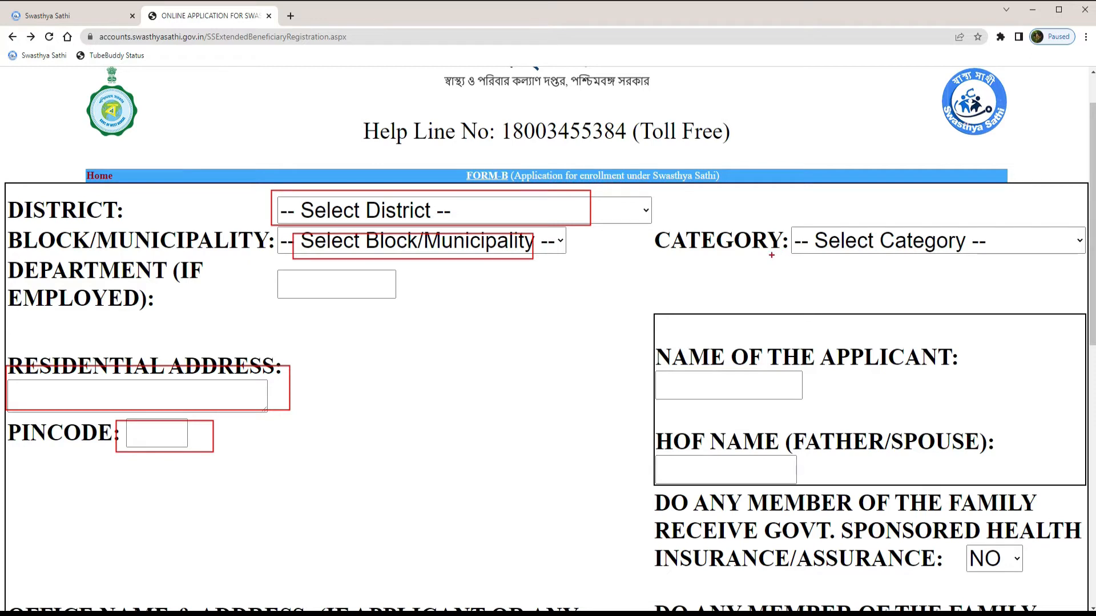
left_click_drag(805, 215, 1077, 264)
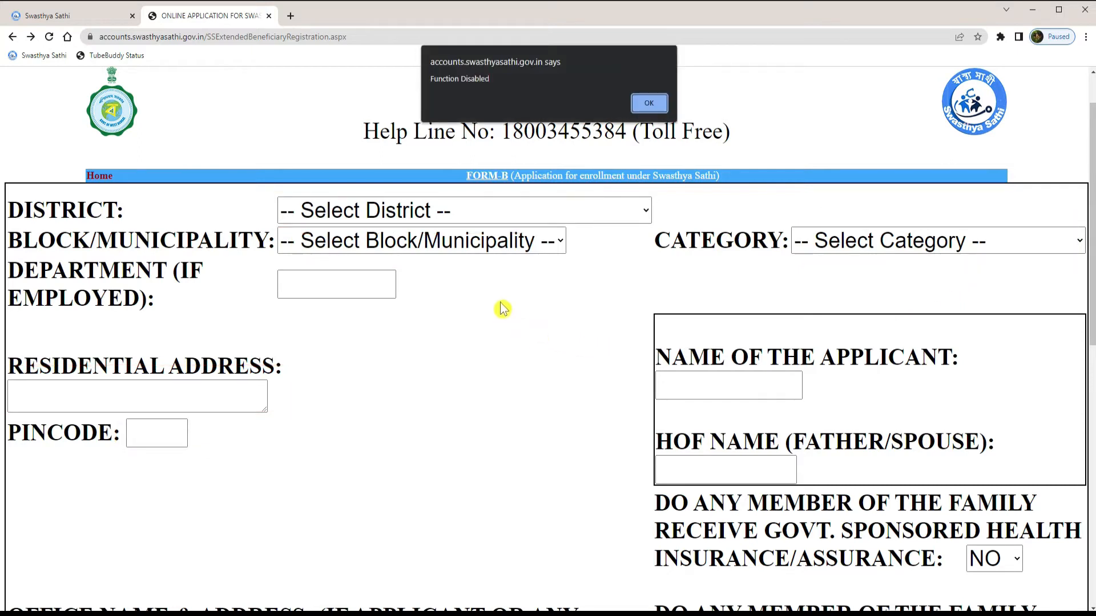
Step: Dismiss the Function Disabled alert and set the district to PASCHIM MIDNAPORE
left_click(652, 103)
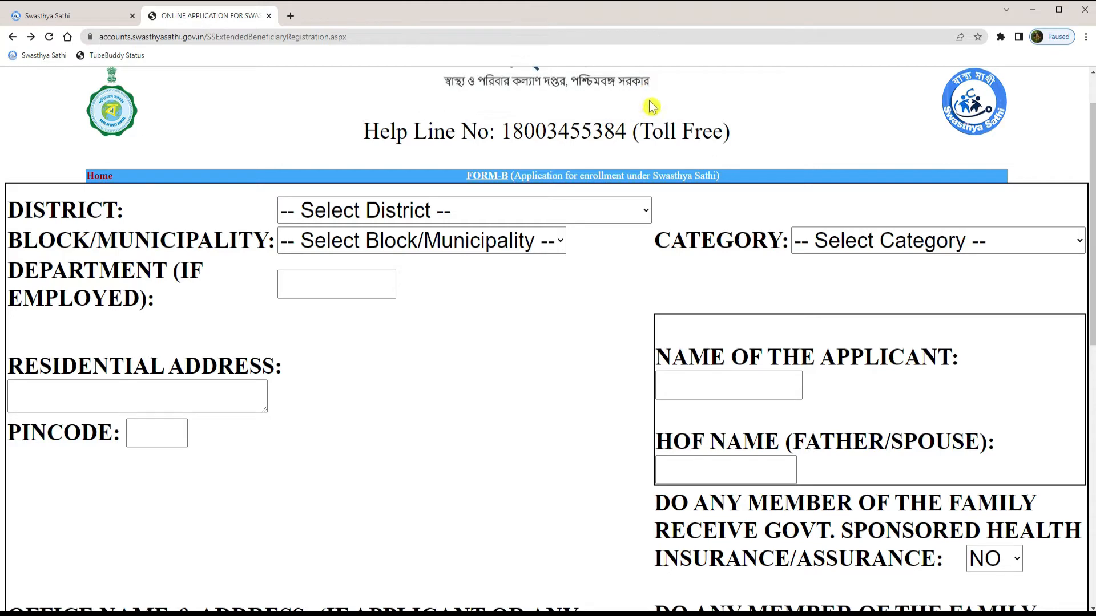
left_click(644, 218)
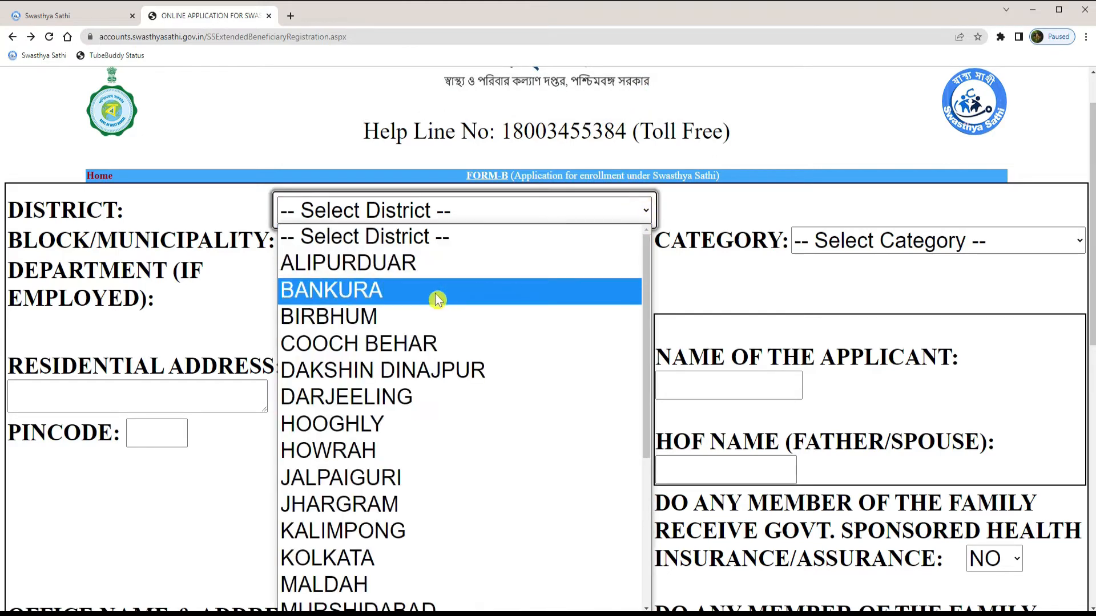
scroll(401, 335, "down", 5)
scroll(394, 391, "up", 1)
scroll(384, 399, "down", 1)
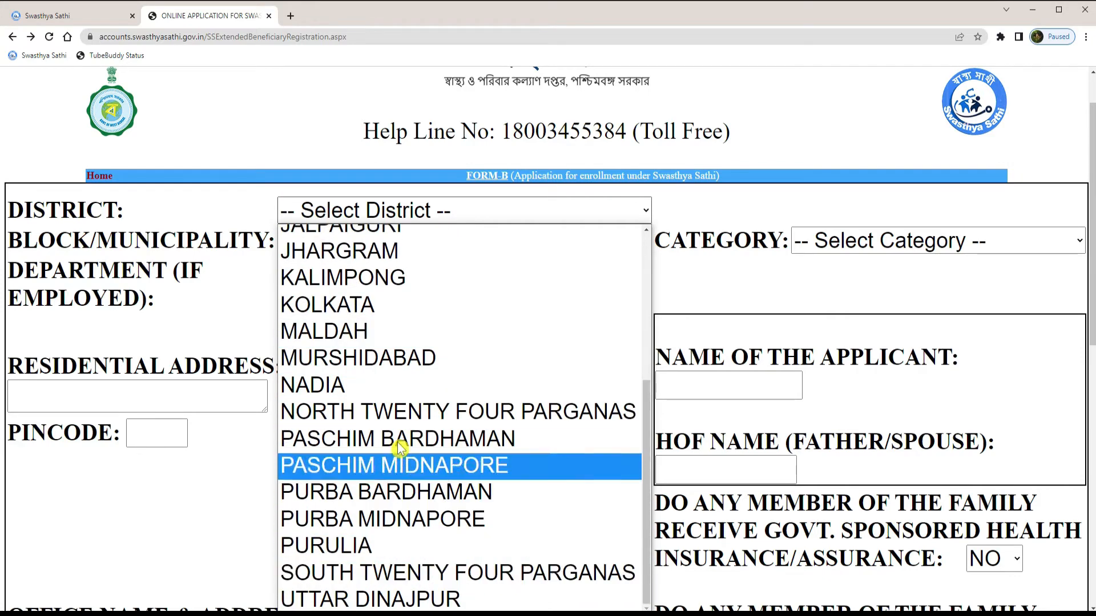
scroll(392, 334, "up", 5)
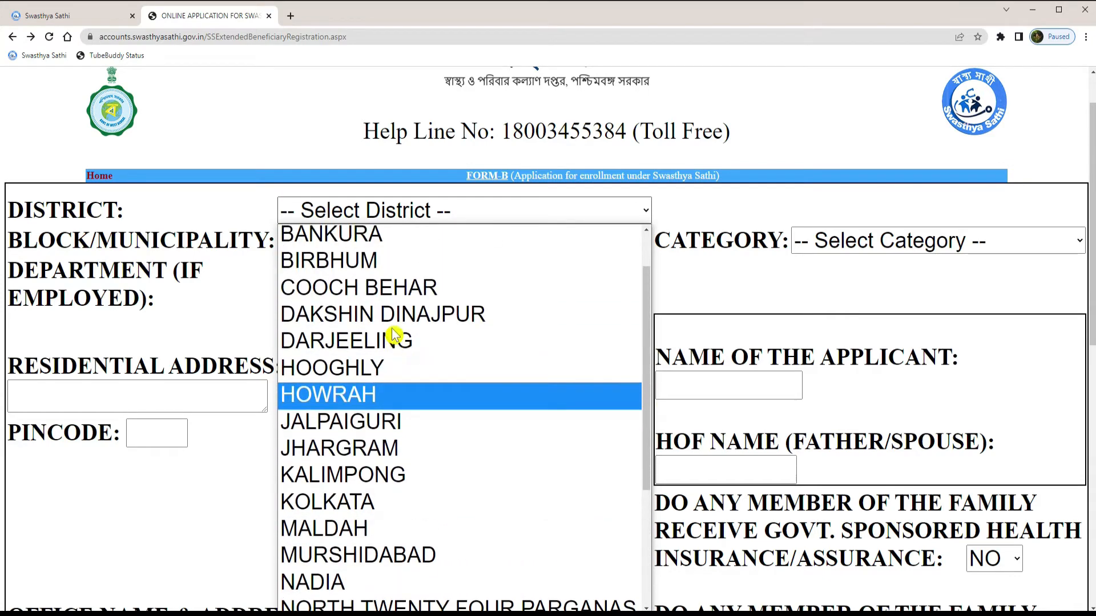
scroll(379, 326, "down", 3)
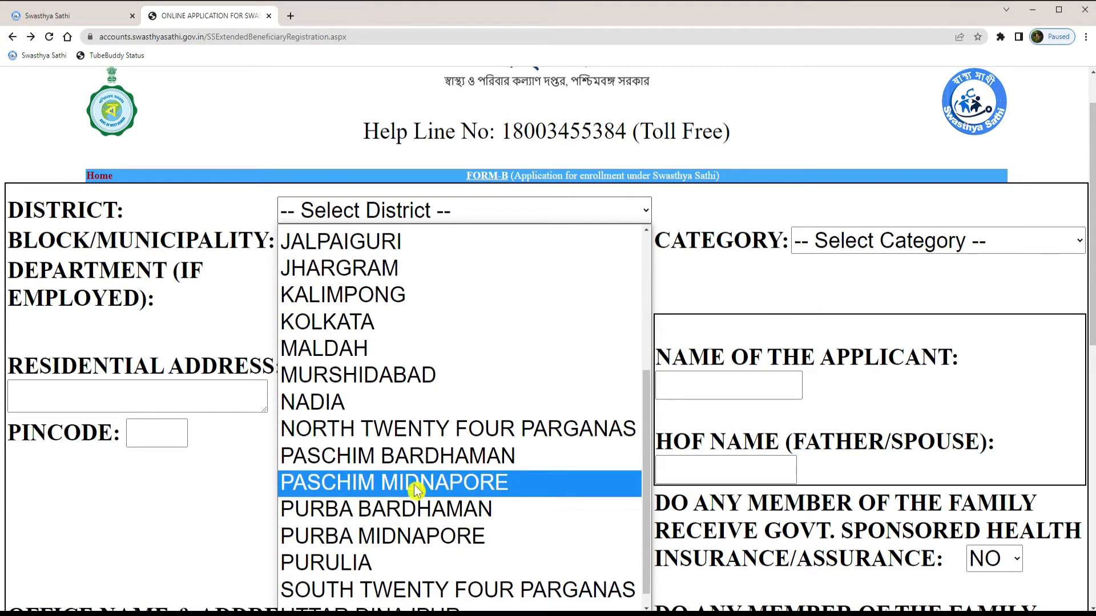
left_click(416, 483)
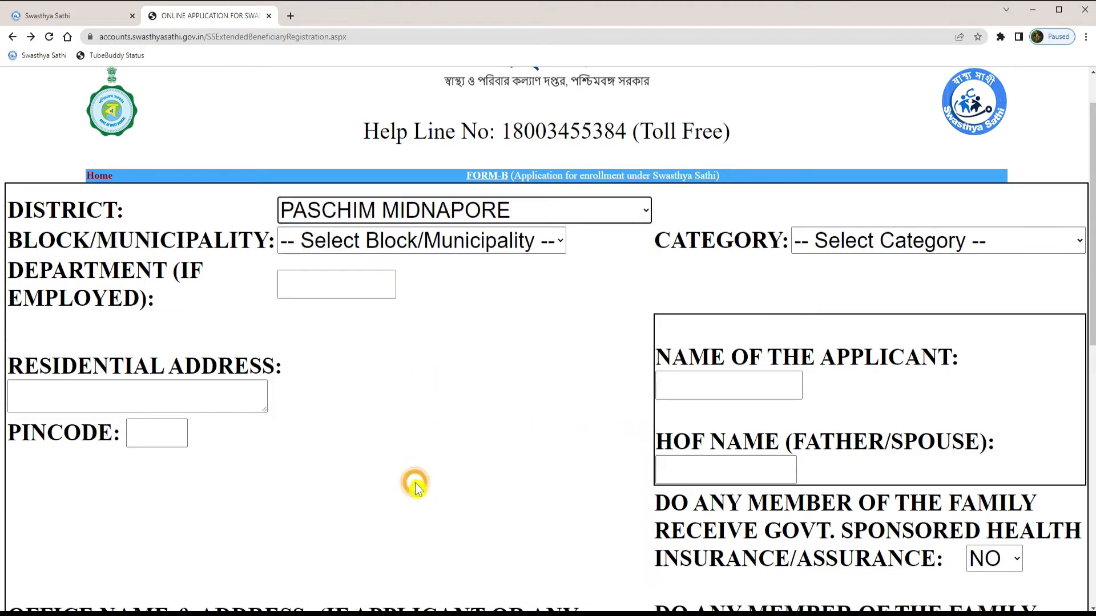
Step: Set Block/Municipality to Block and select the applicant's block
left_click(556, 247)
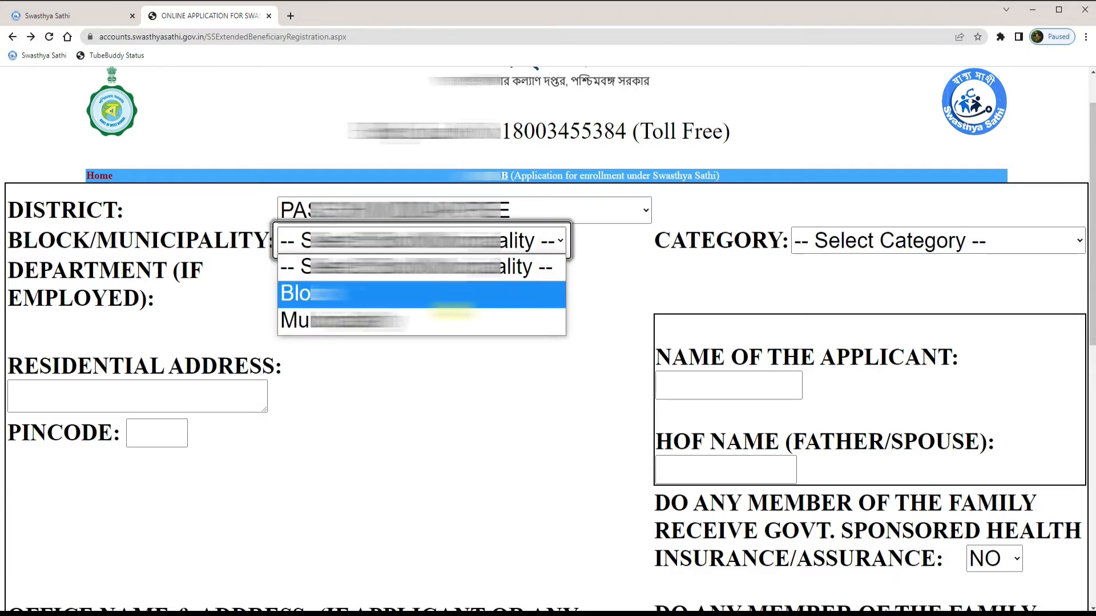
left_click(406, 295)
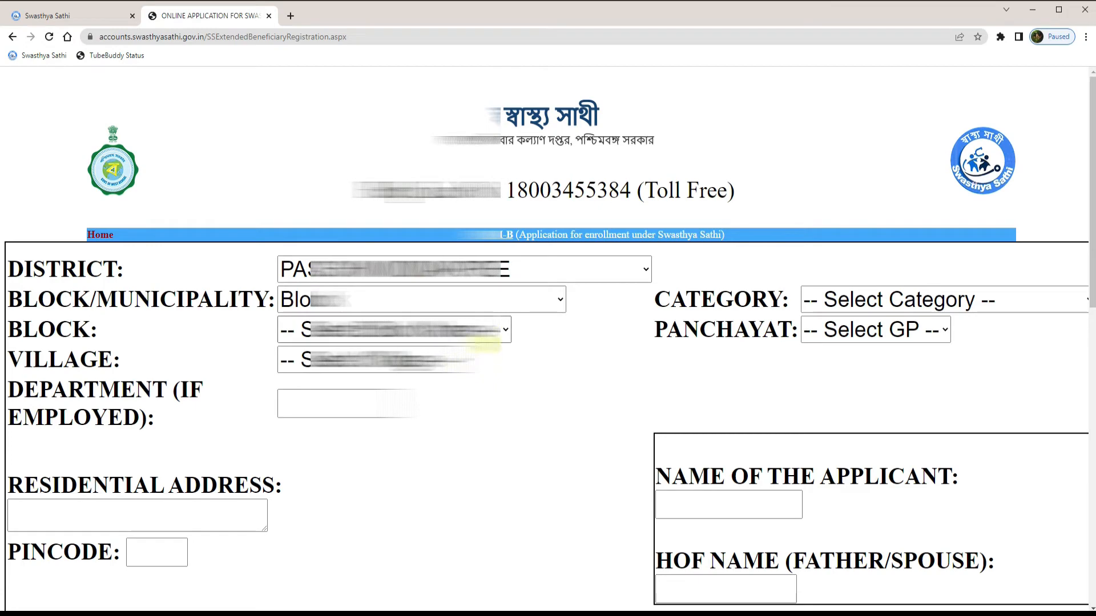
left_click(488, 332)
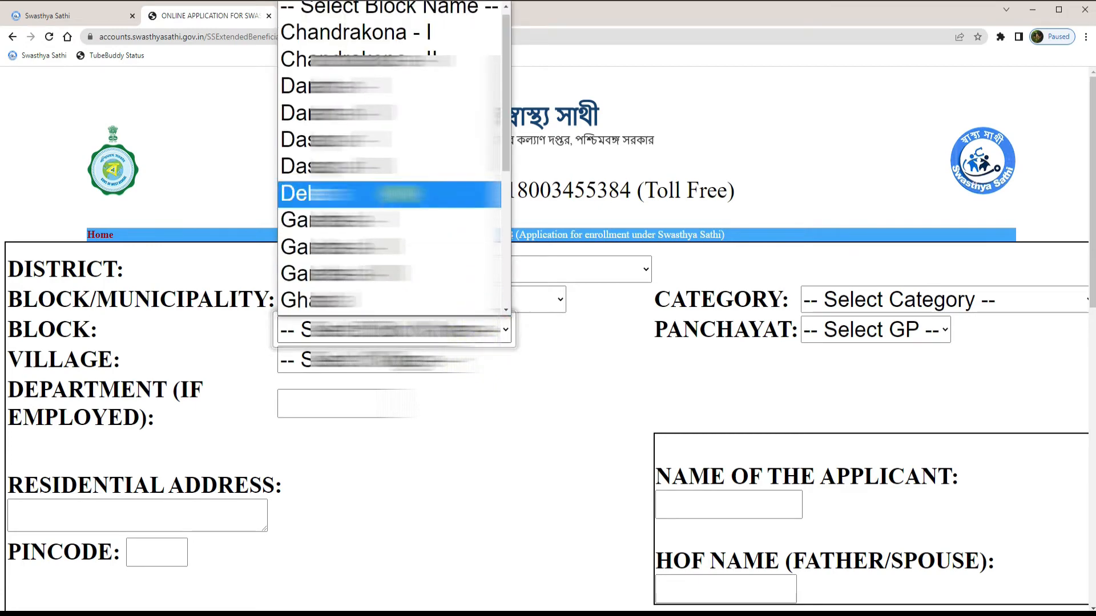
left_click(377, 168)
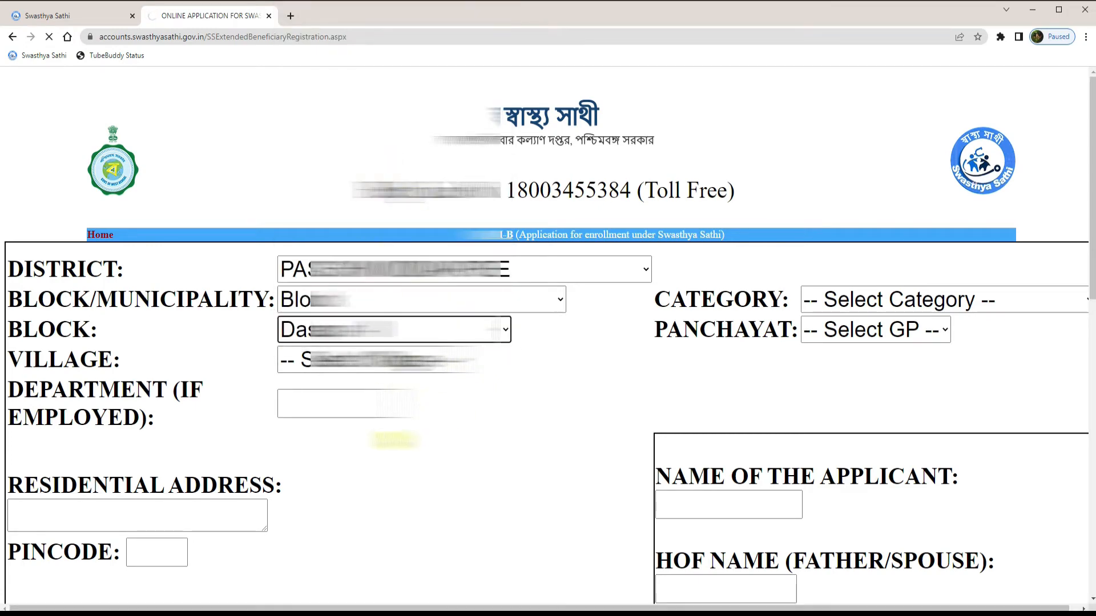
left_click(465, 361)
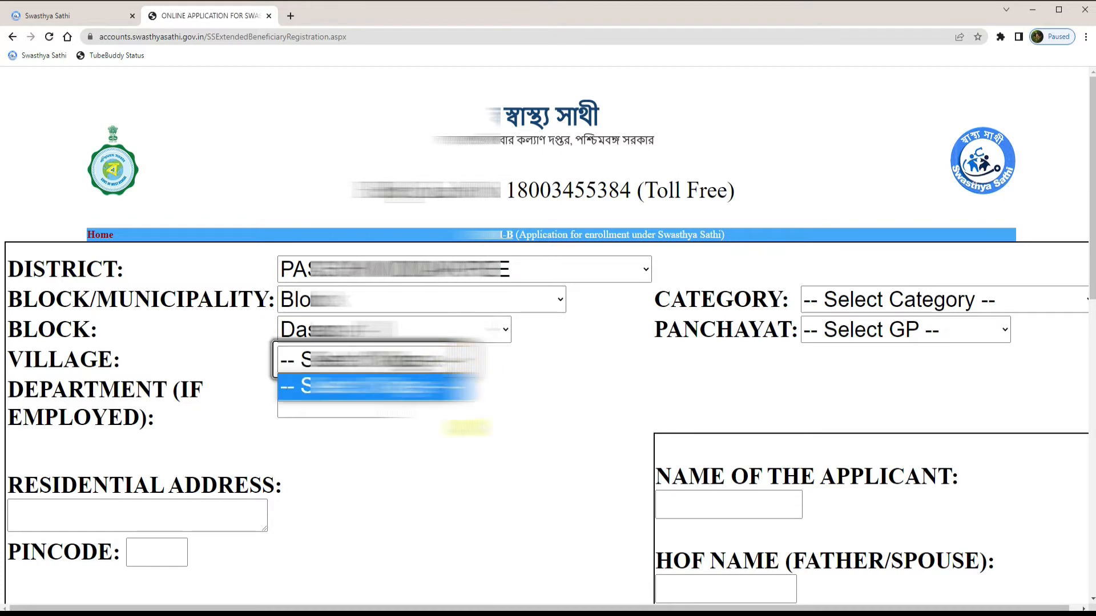
left_click(454, 378)
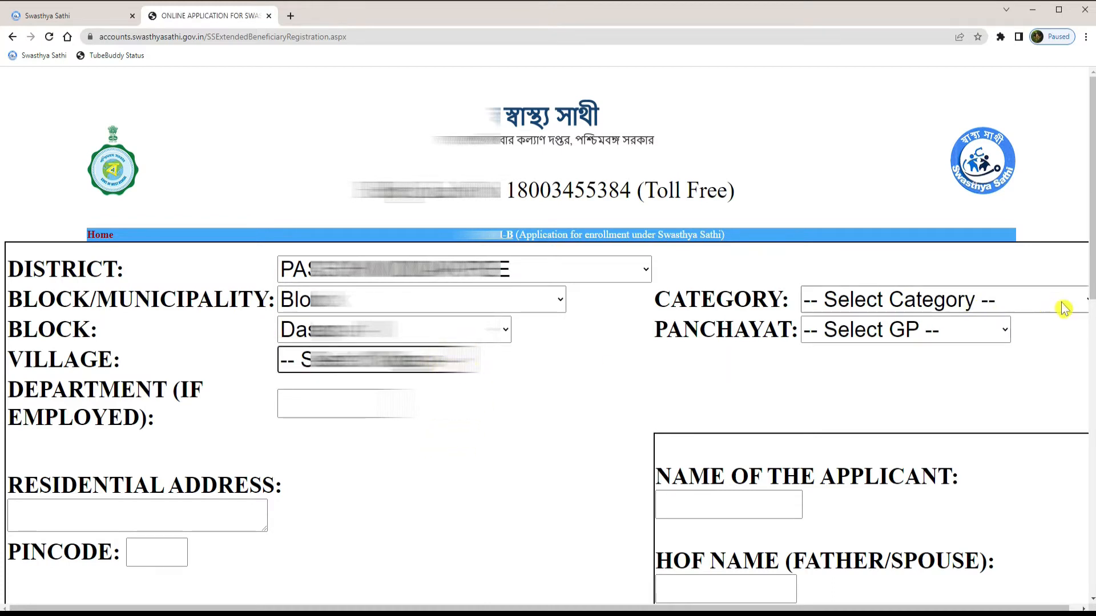
Step: Choose the applicant's panchayat and set the category to Others
left_click(1003, 331)
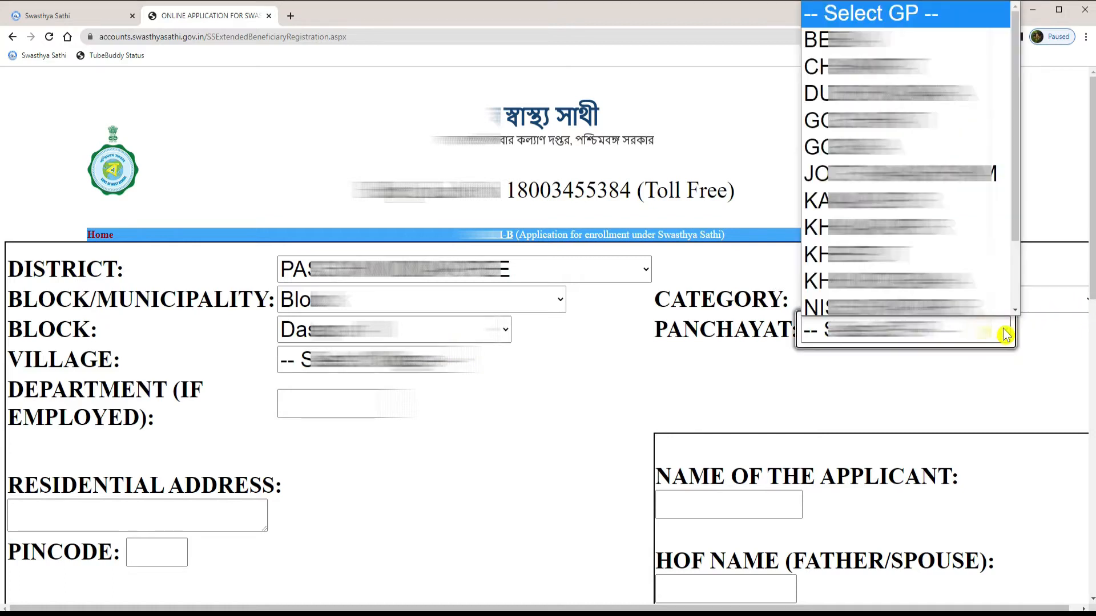
scroll(913, 257, "down", 1)
left_click(907, 273)
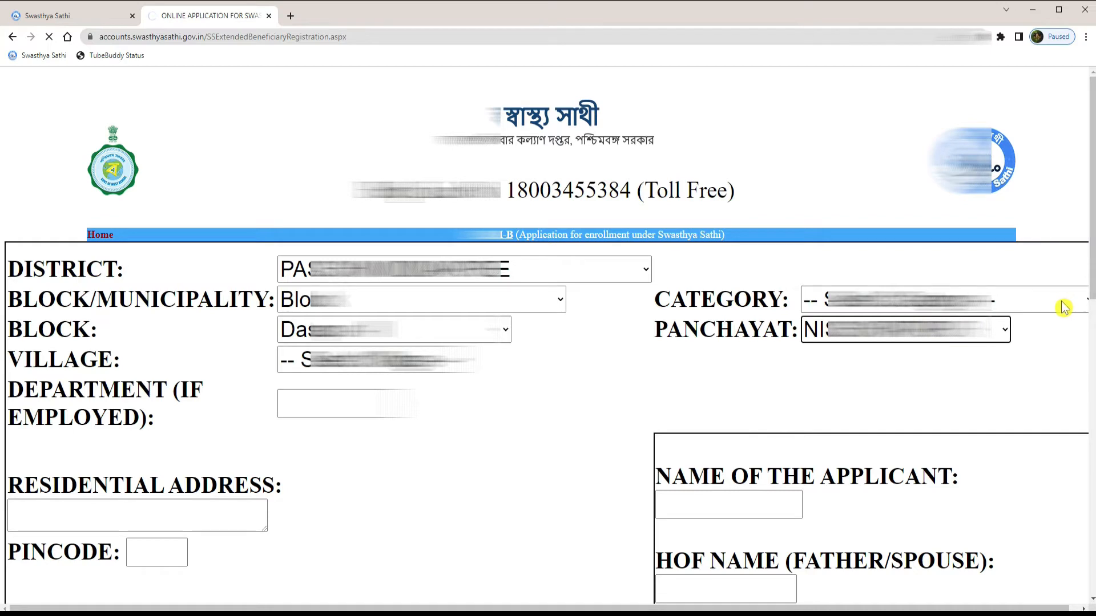
left_click_drag(751, 608, 761, 610)
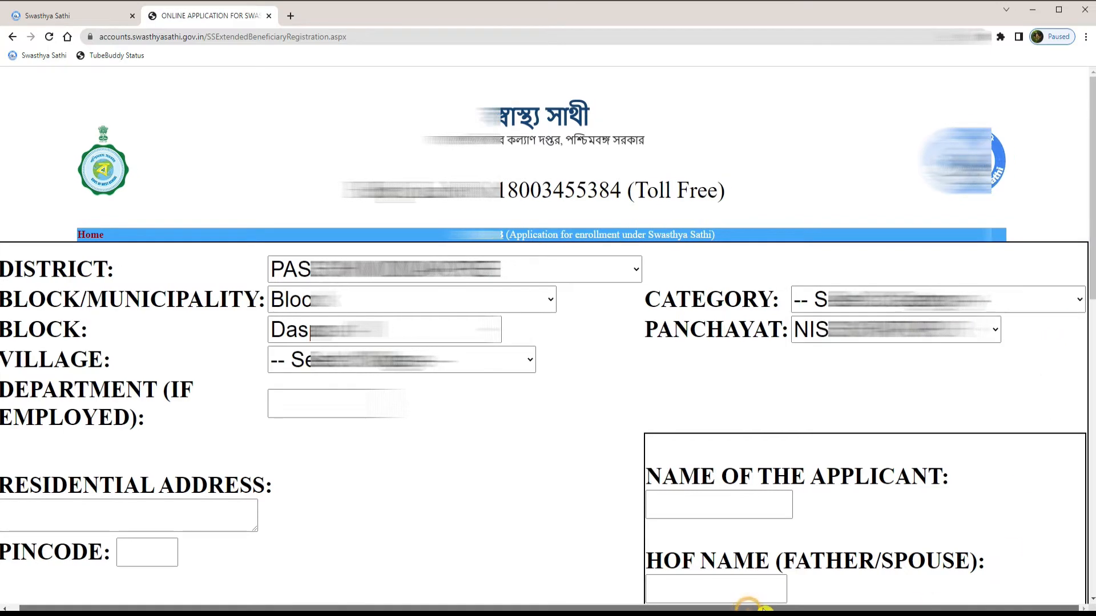
left_click(1076, 301)
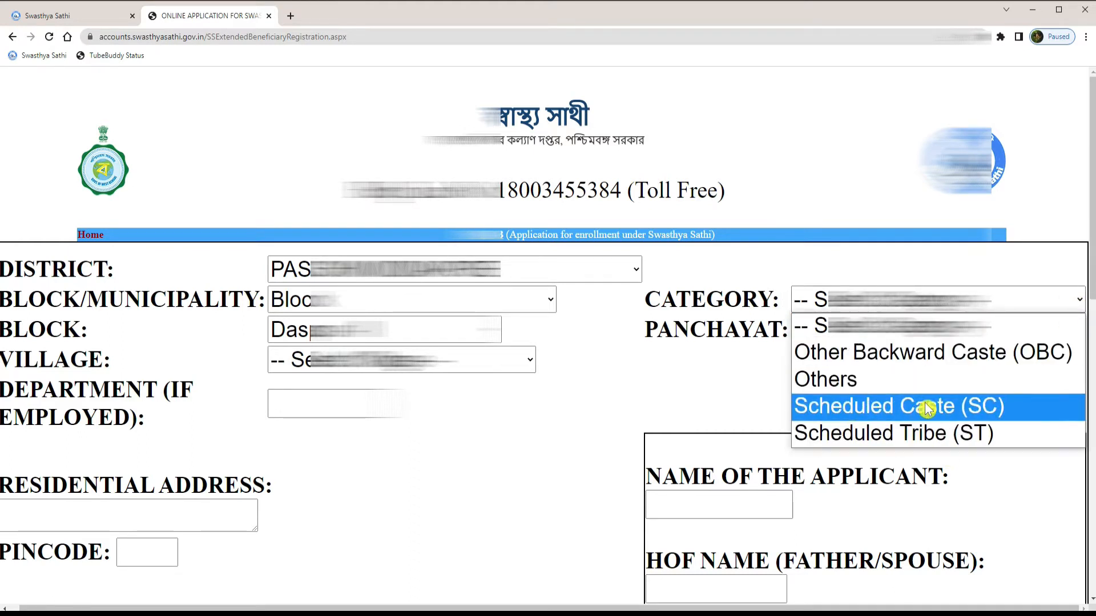
left_click(849, 381)
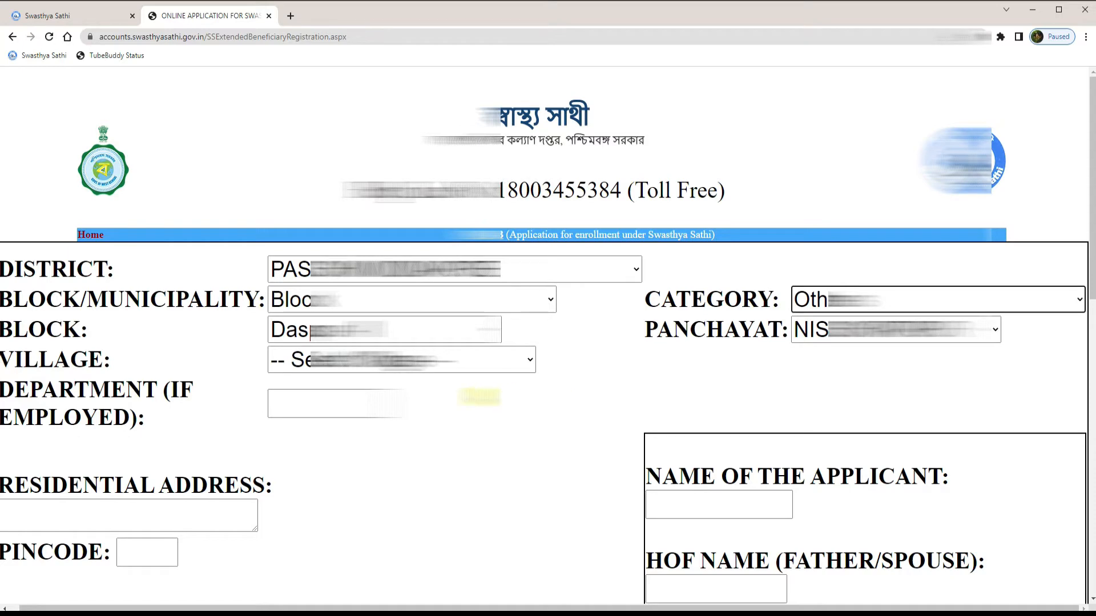
scroll(292, 404, "down", 2)
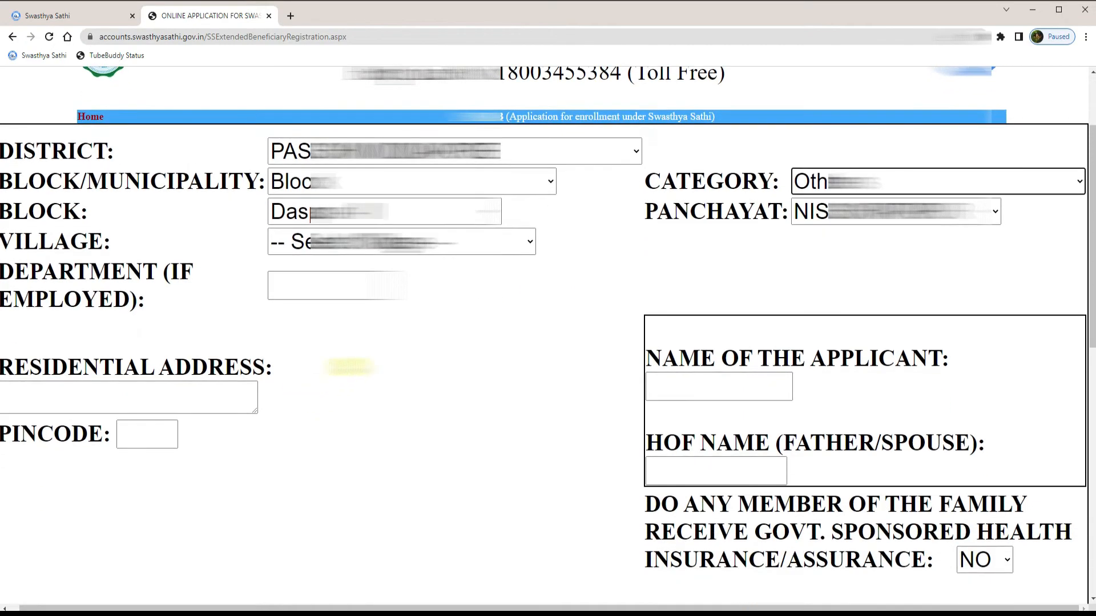
left_click(526, 244)
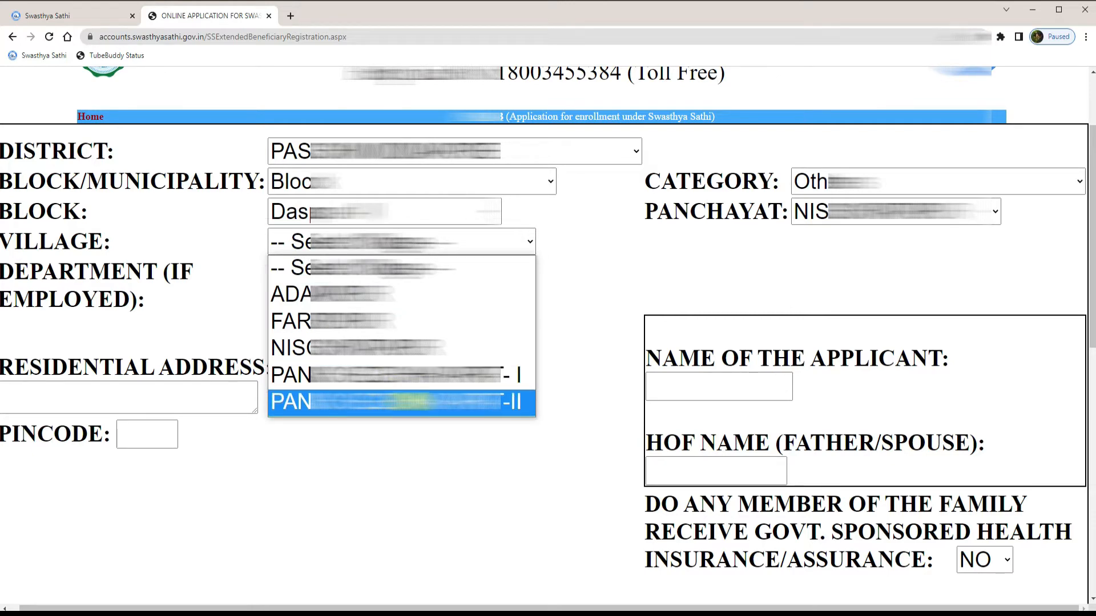
Step: Select the applicant's village from the Village list
left_click(434, 406)
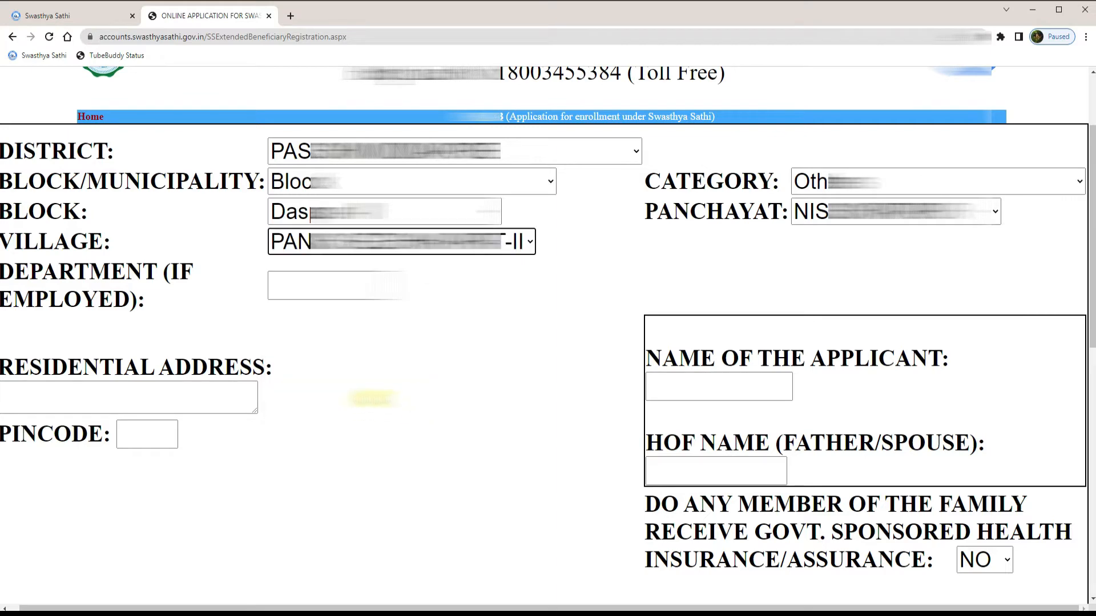
scroll(195, 369, "down", 1)
scroll(196, 368, "down", 2)
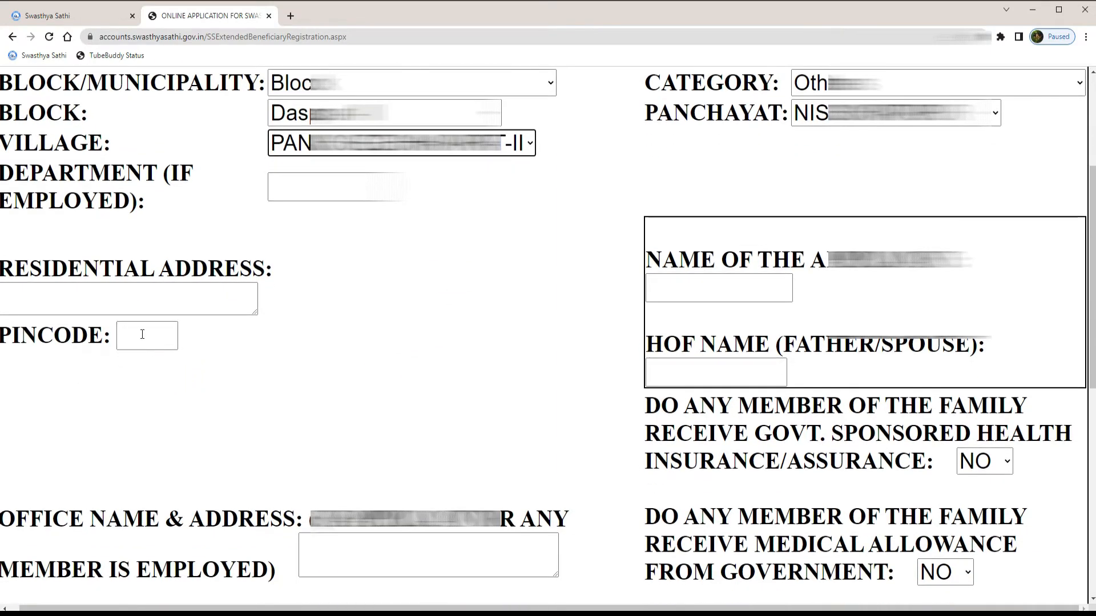
scroll(223, 346, "down", 1)
scroll(541, 404, "up", 3)
scroll(657, 411, "up", 1)
scroll(379, 421, "down", 2)
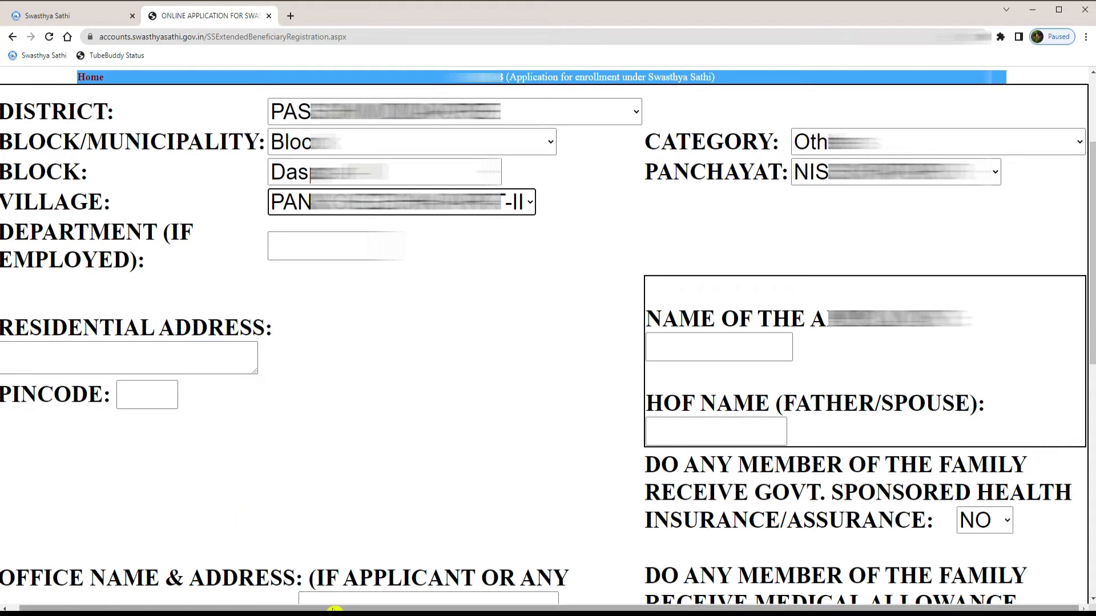
left_click_drag(296, 609, 287, 610)
Step: Paste the full residential address and enter the pincode
left_click(100, 367)
scroll(129, 352, "down", 1)
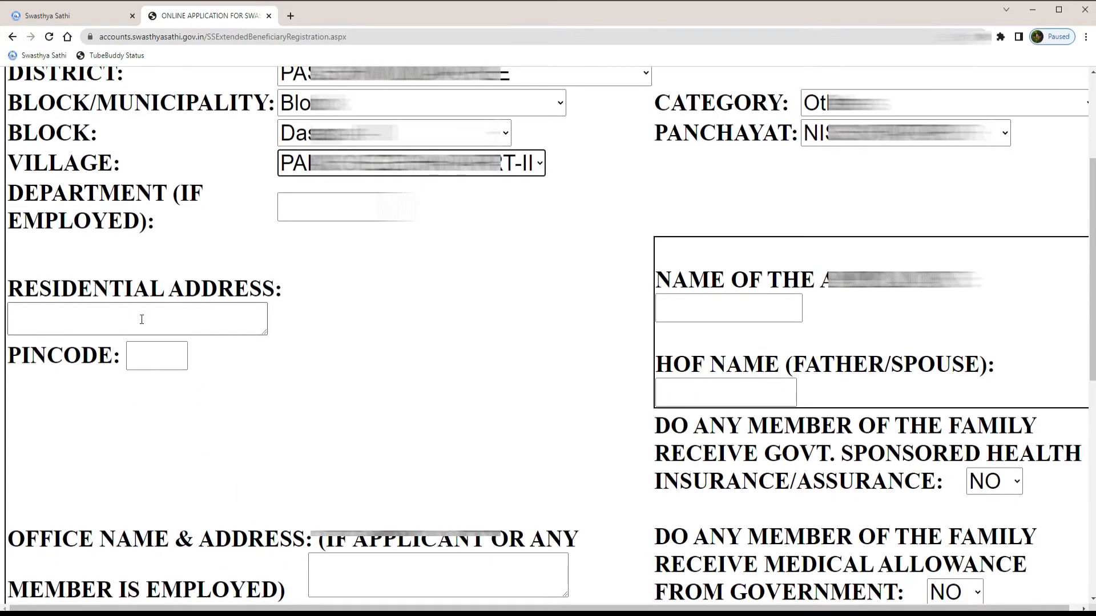
left_click(124, 318)
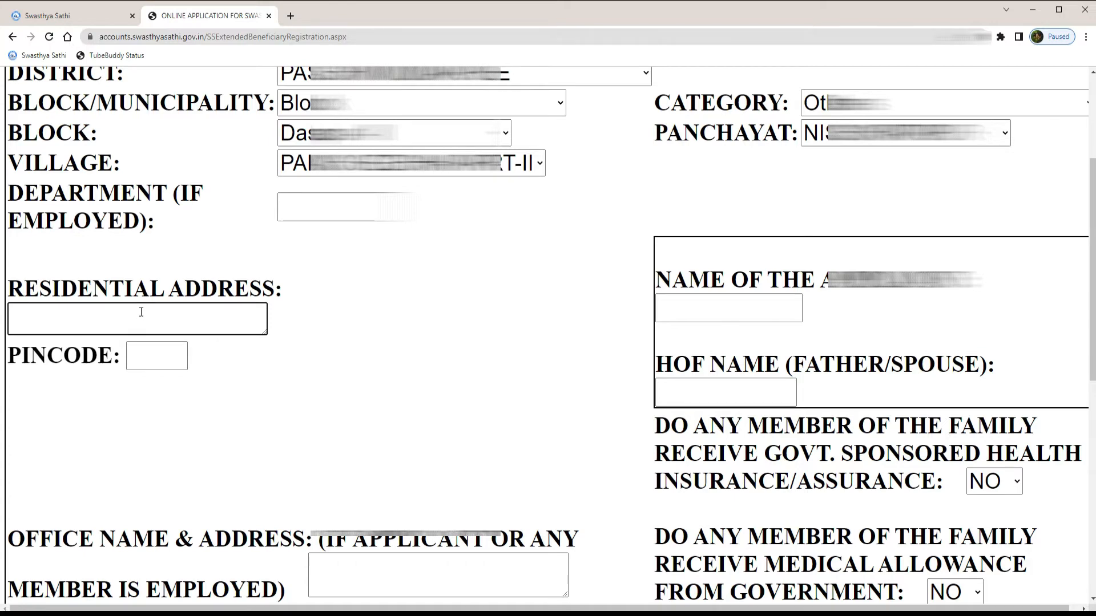
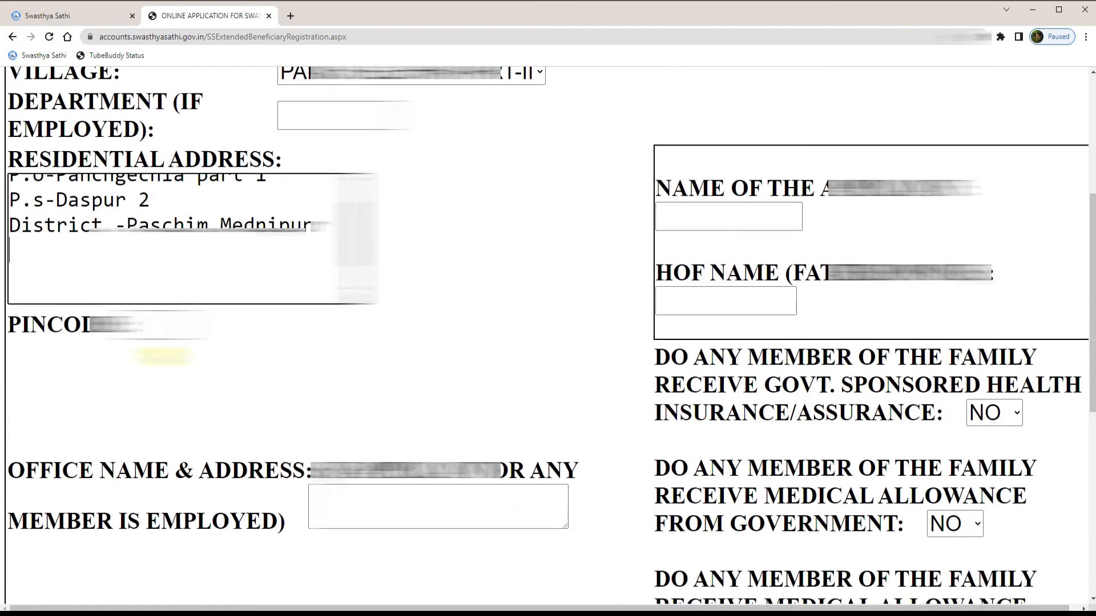
scroll(151, 408, "up", 2)
left_click(147, 416)
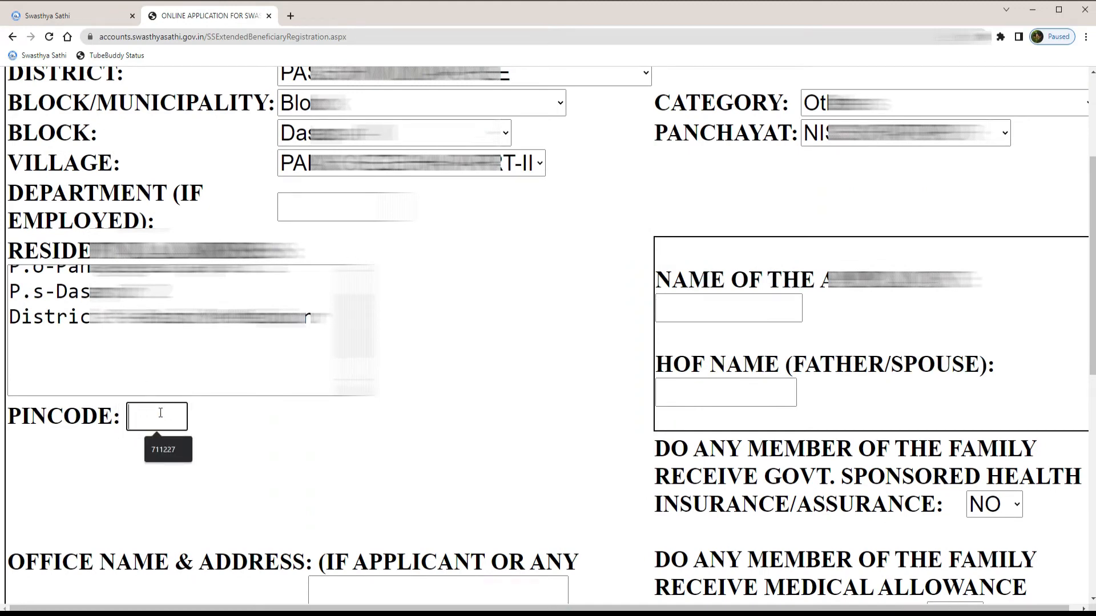
type("721148")
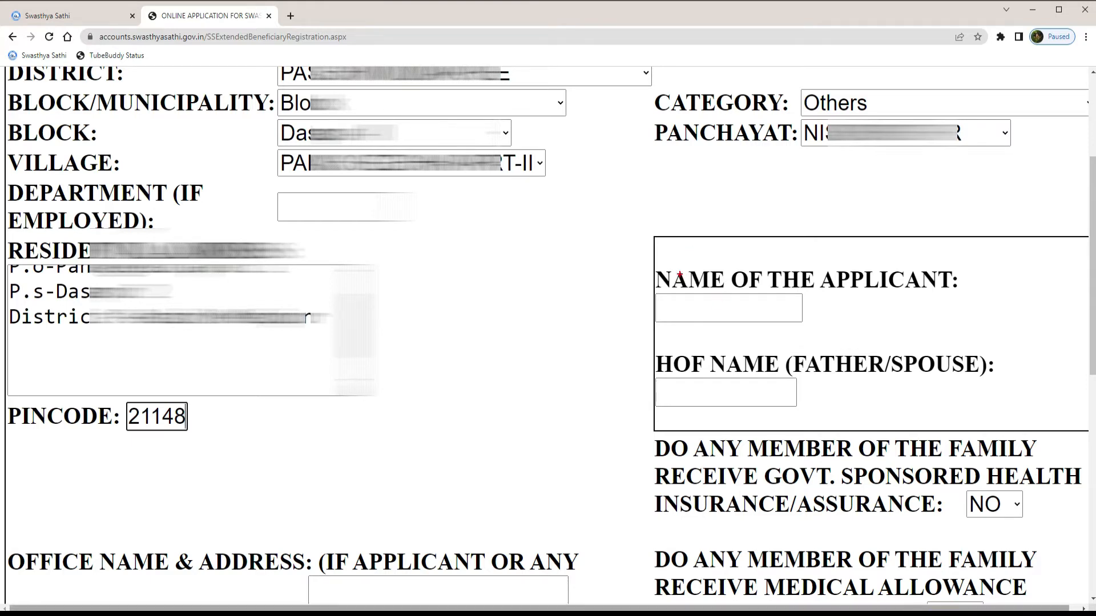
mouse_move(653, 281)
left_mouse_down()
mouse_move(759, 285)
mouse_move(817, 331)
left_mouse_up()
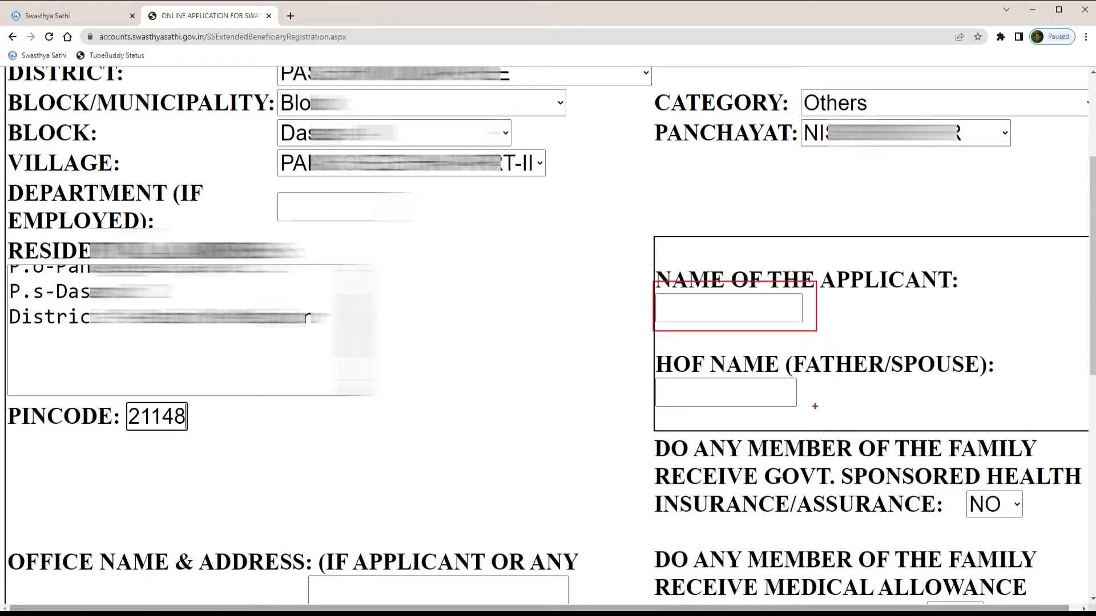
mouse_move(647, 372)
left_mouse_down()
mouse_move(817, 397)
mouse_move(829, 421)
left_mouse_up()
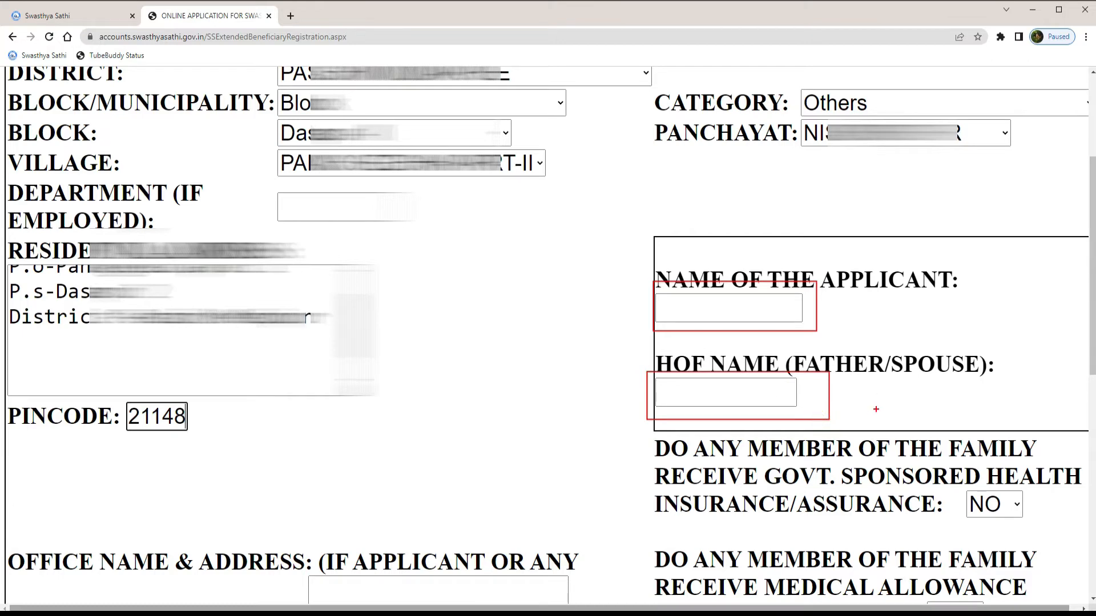
key("Escape")
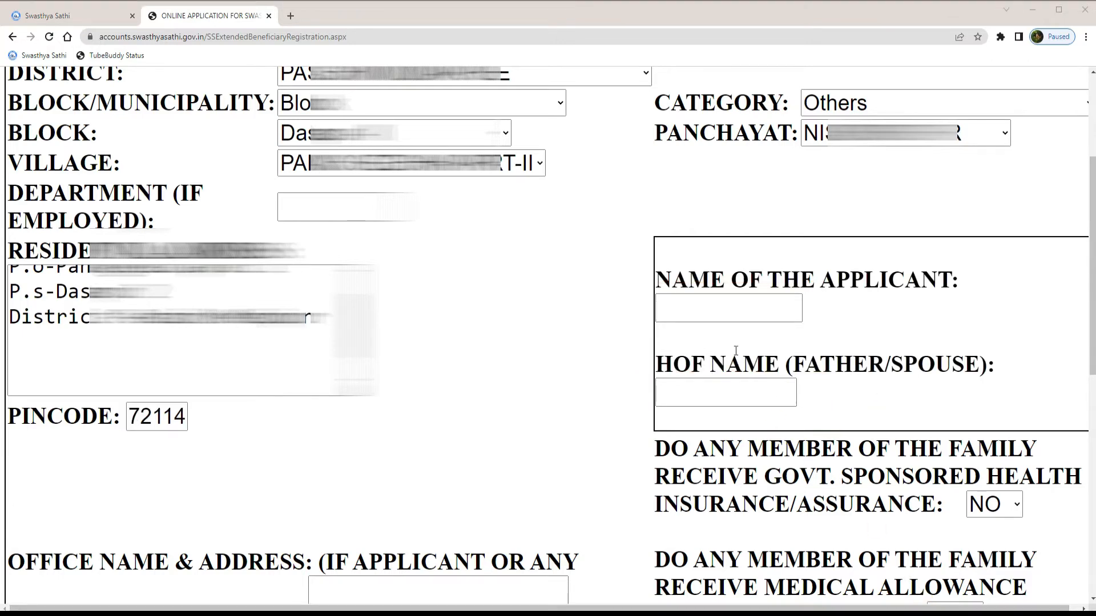
Step: Type the applicant's name into the applicant name field, correcting a typo
left_click(737, 309)
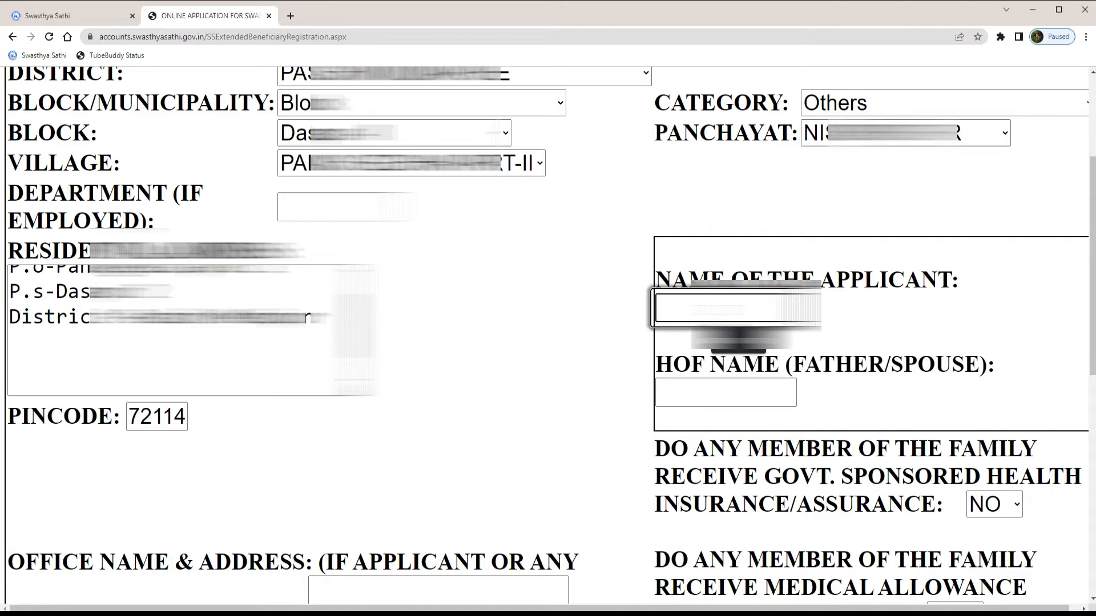
left_click(689, 308)
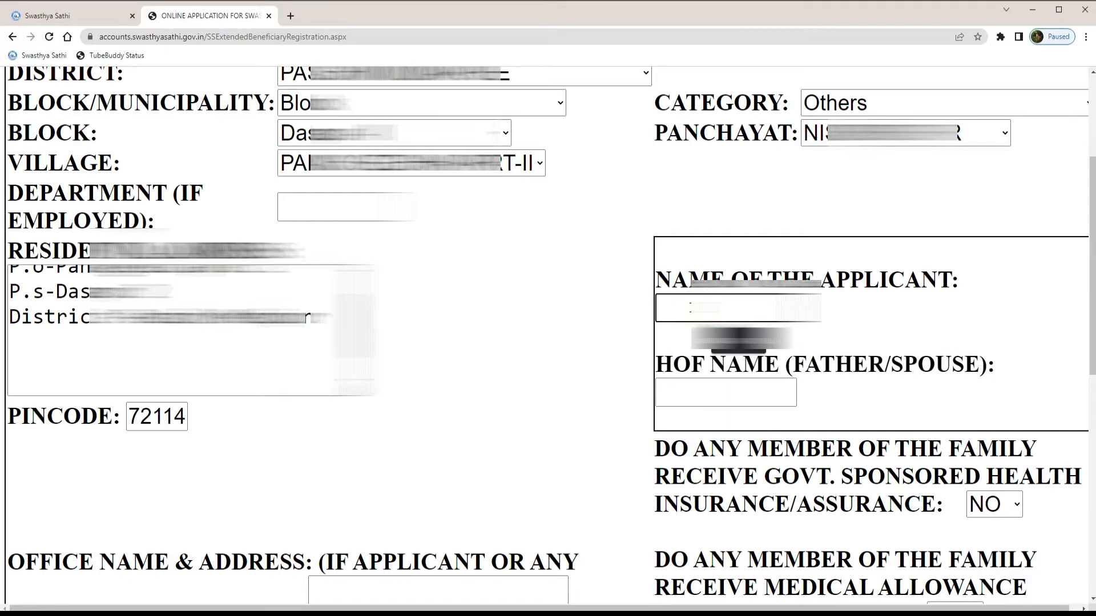
type("b")
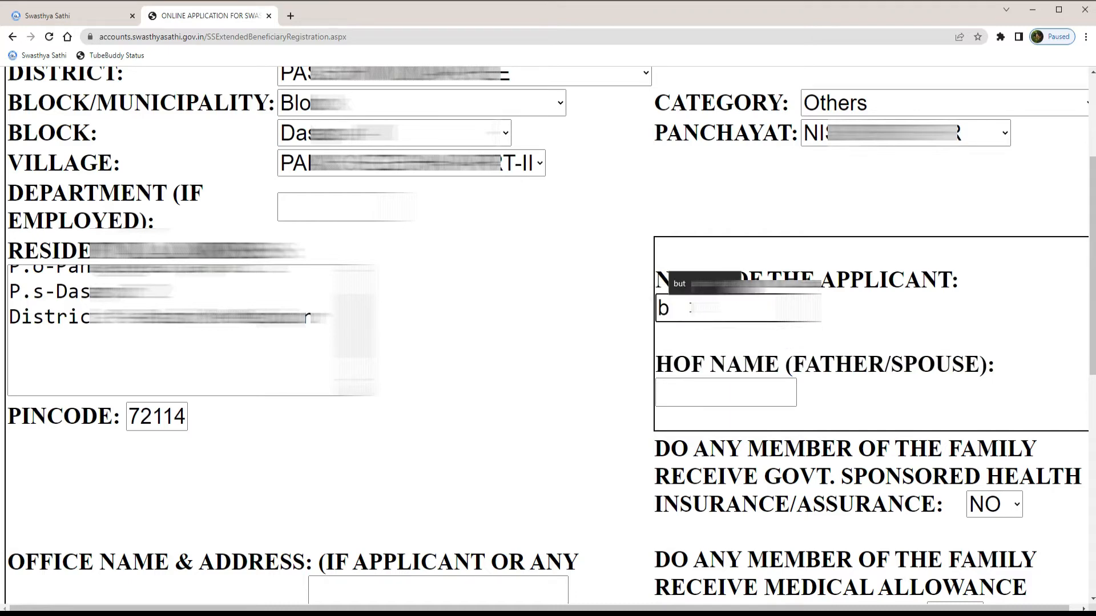
key("BackSpace")
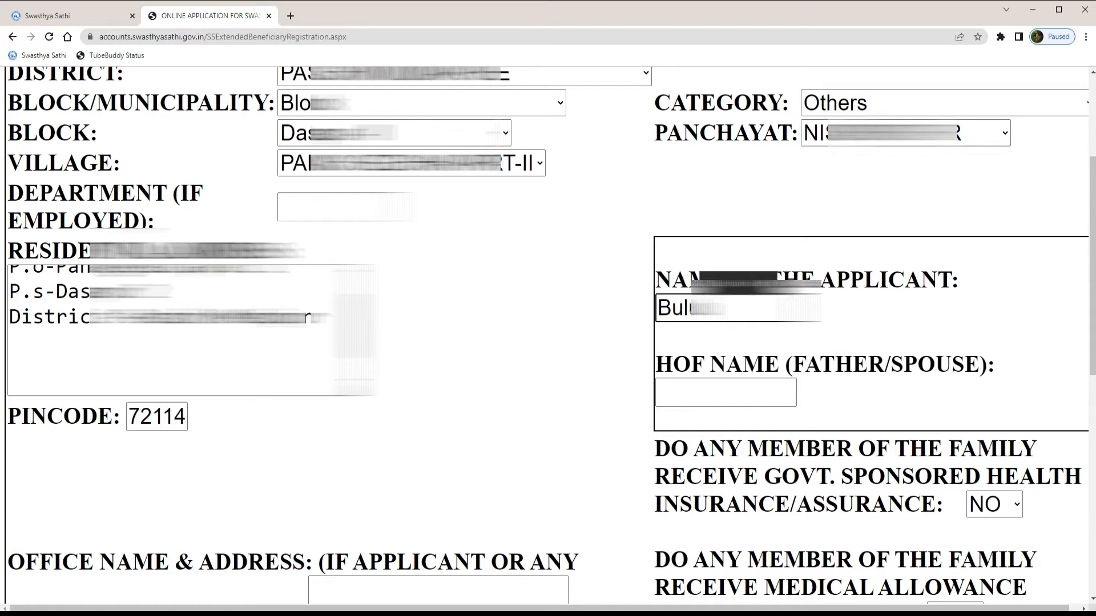
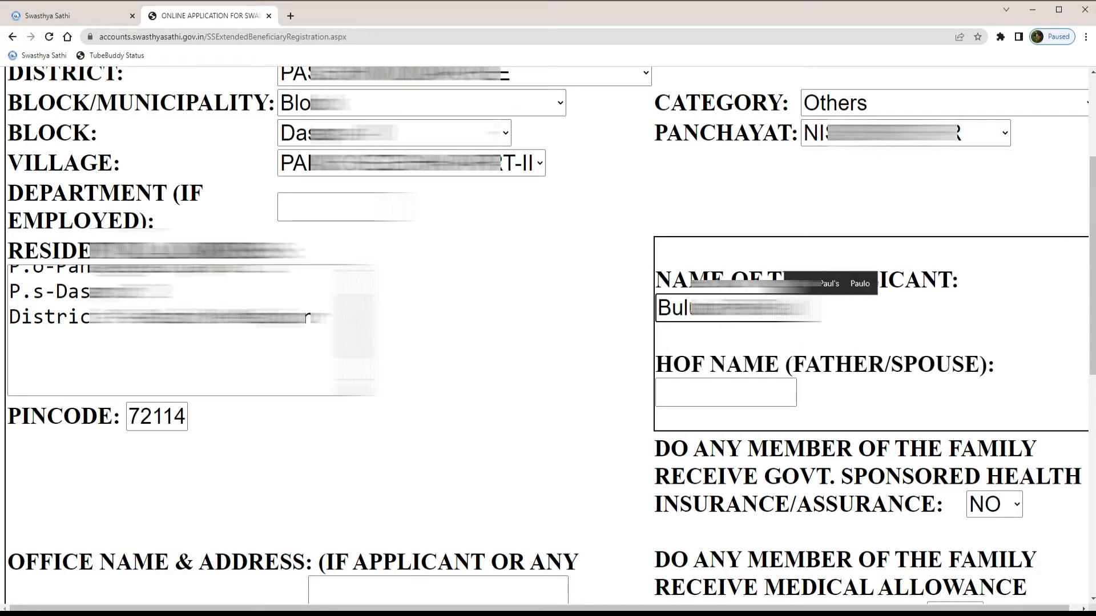
Step: Enter the head-of-family (father/spouse) name, fixing mistyped characters
left_click(684, 403)
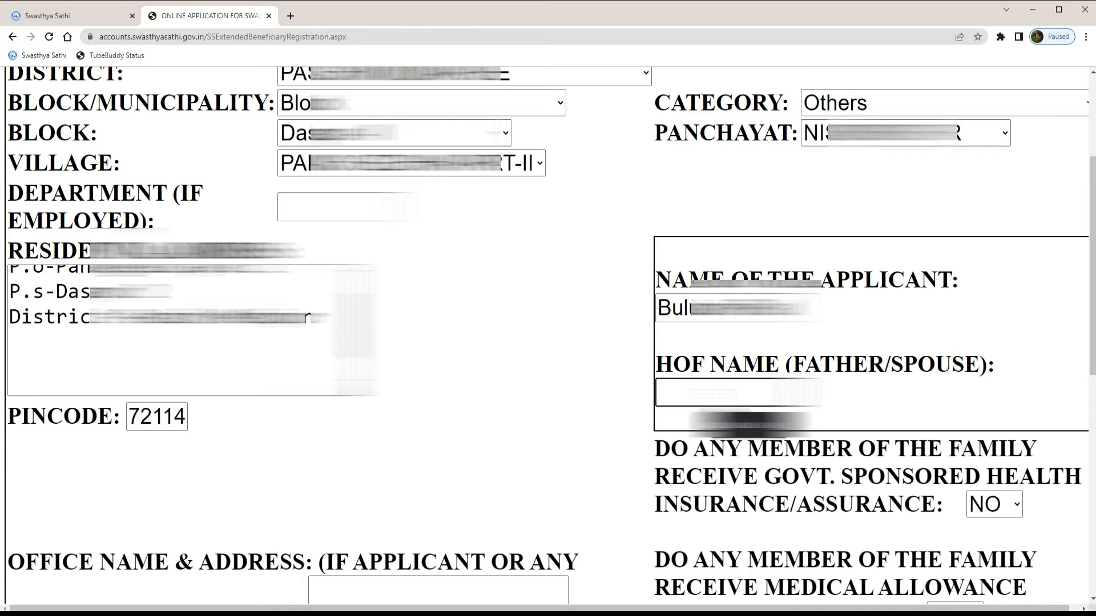
type("Mo")
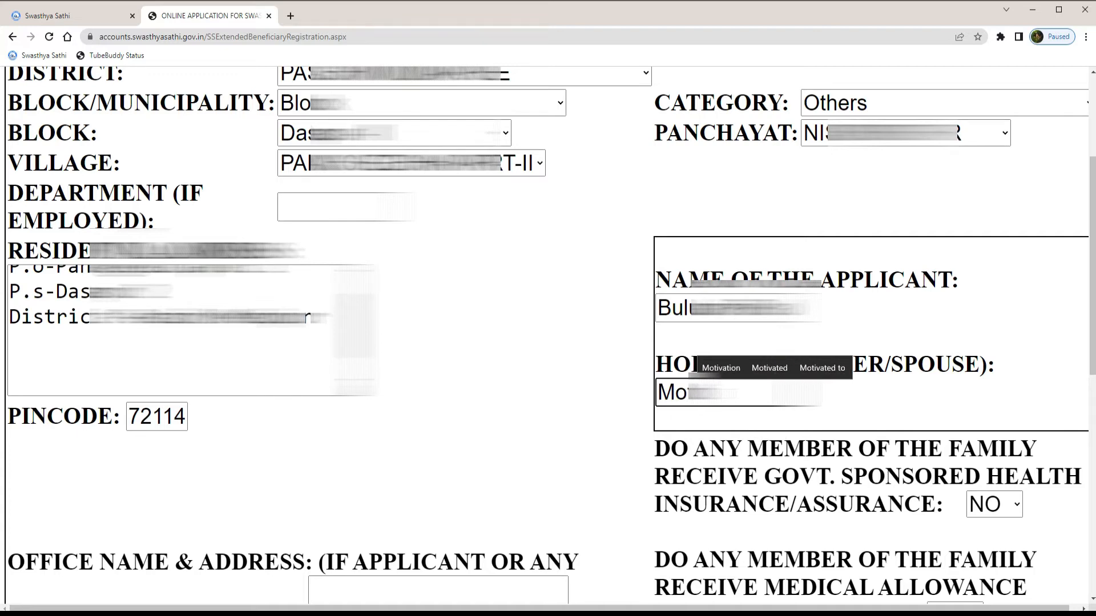
type(" Pa")
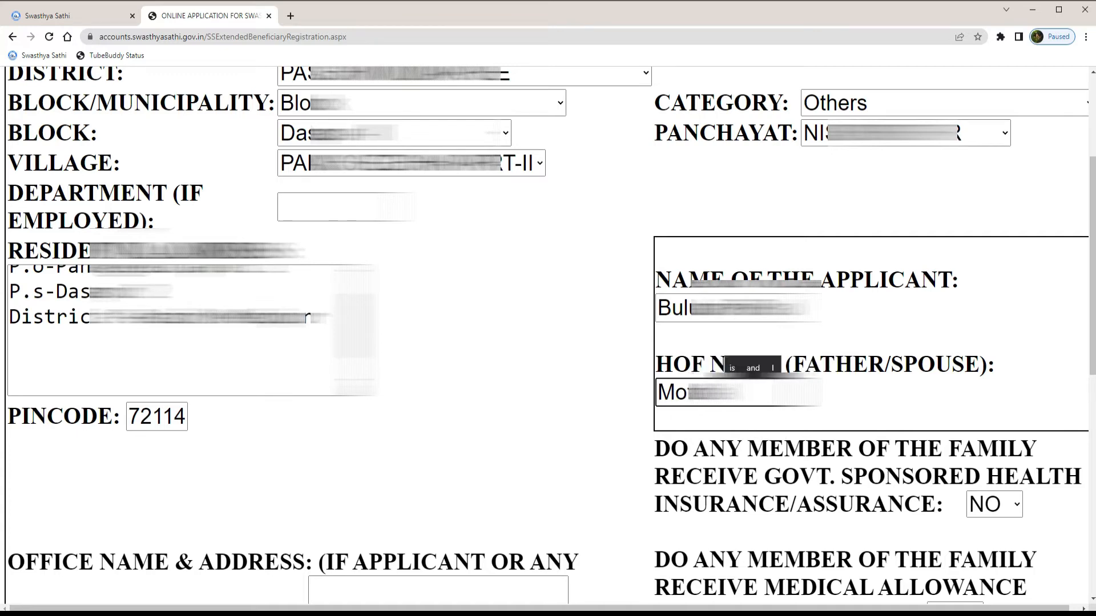
type("u")
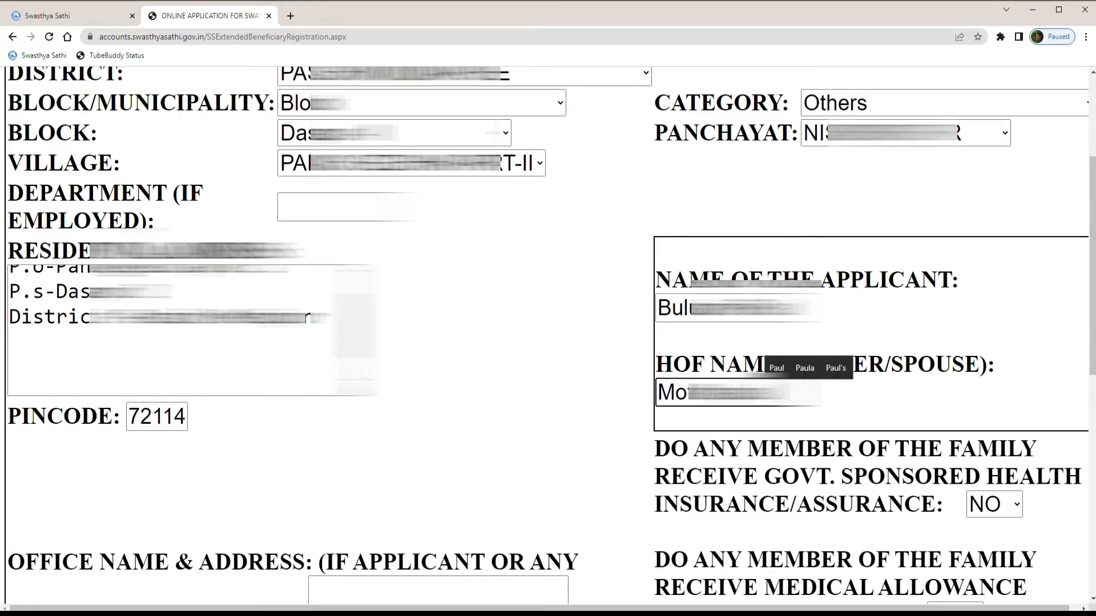
key("BackSpace")
key("BackSpace")
key("BackSpace")
key("BackSpace")
key("BackSpace")
key("BackSpace")
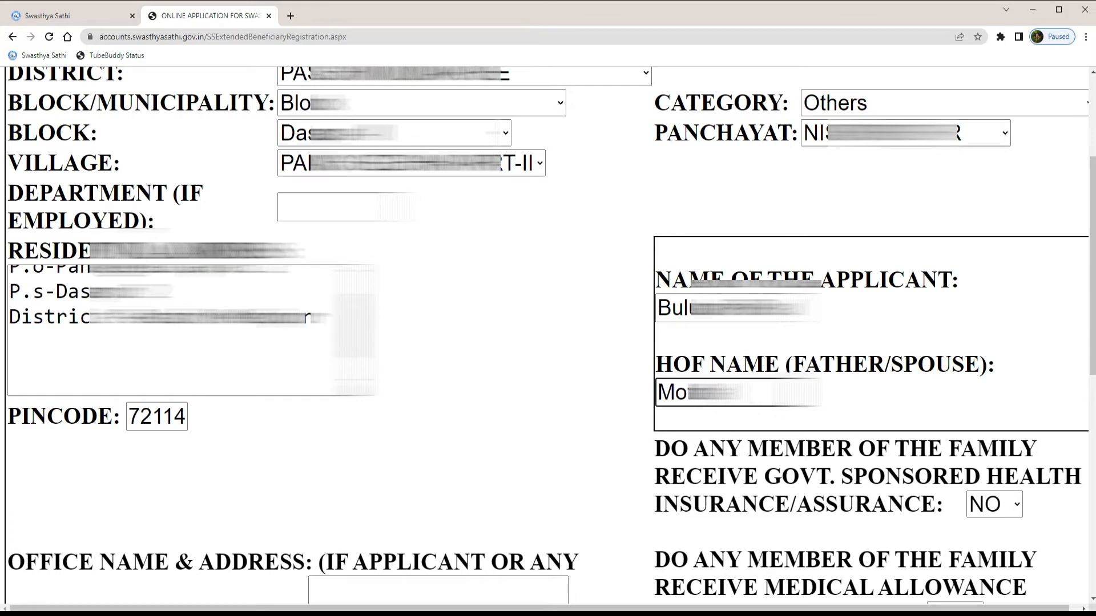
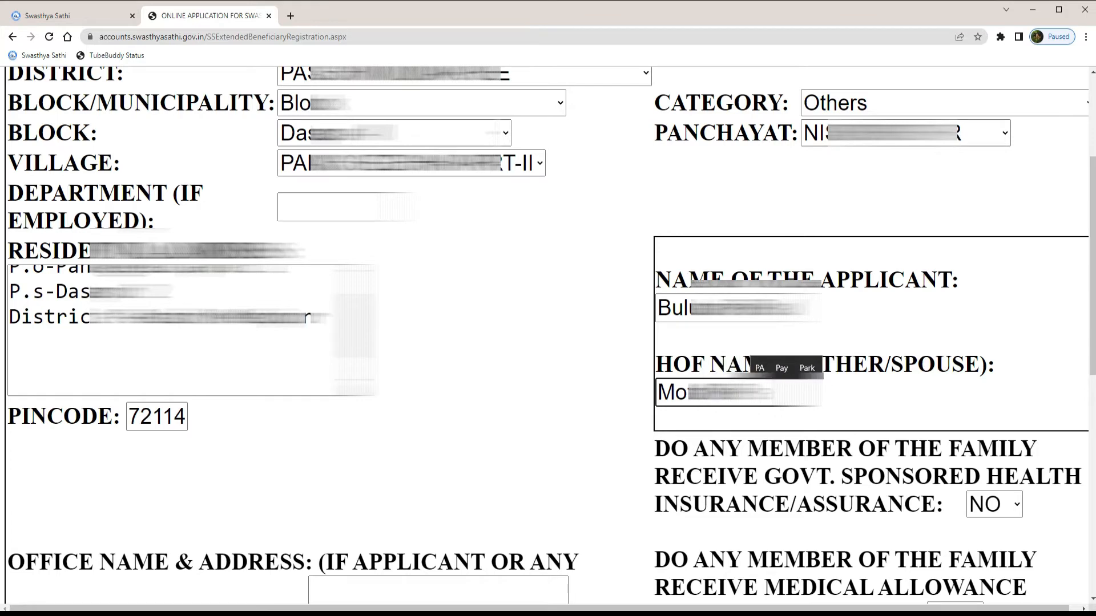
scroll(698, 349, "down", 4)
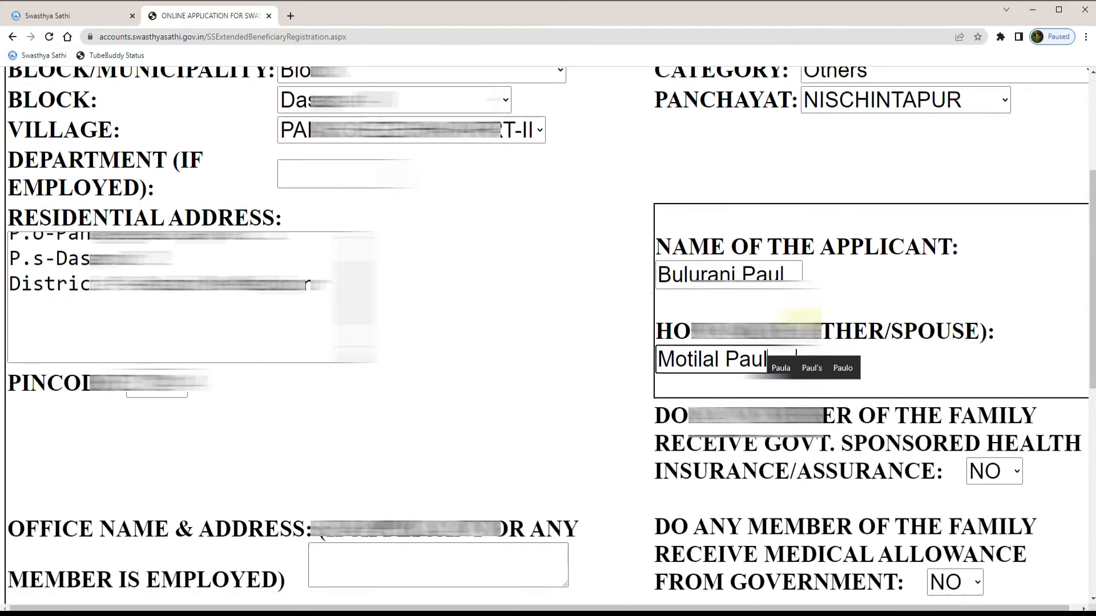
scroll(655, 323, "down", 2)
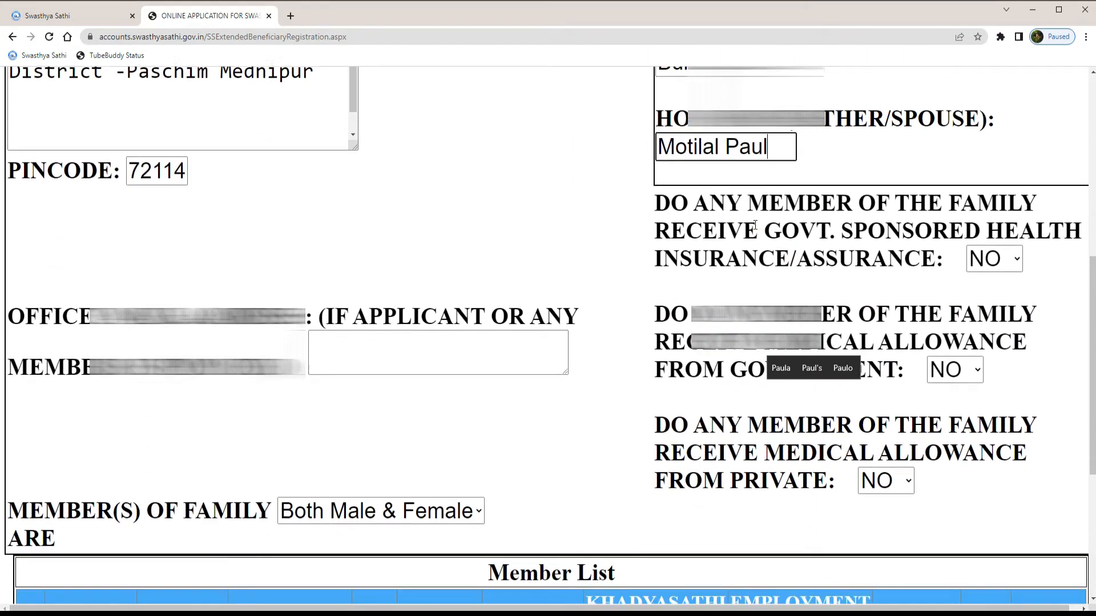
scroll(502, 274, "up", 1)
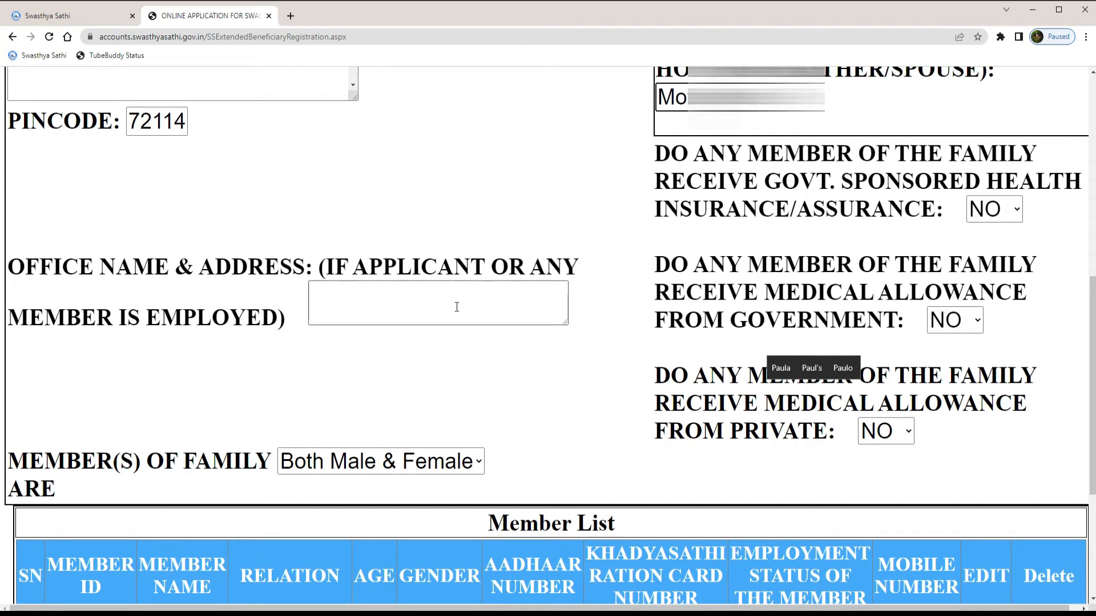
left_click(1015, 215)
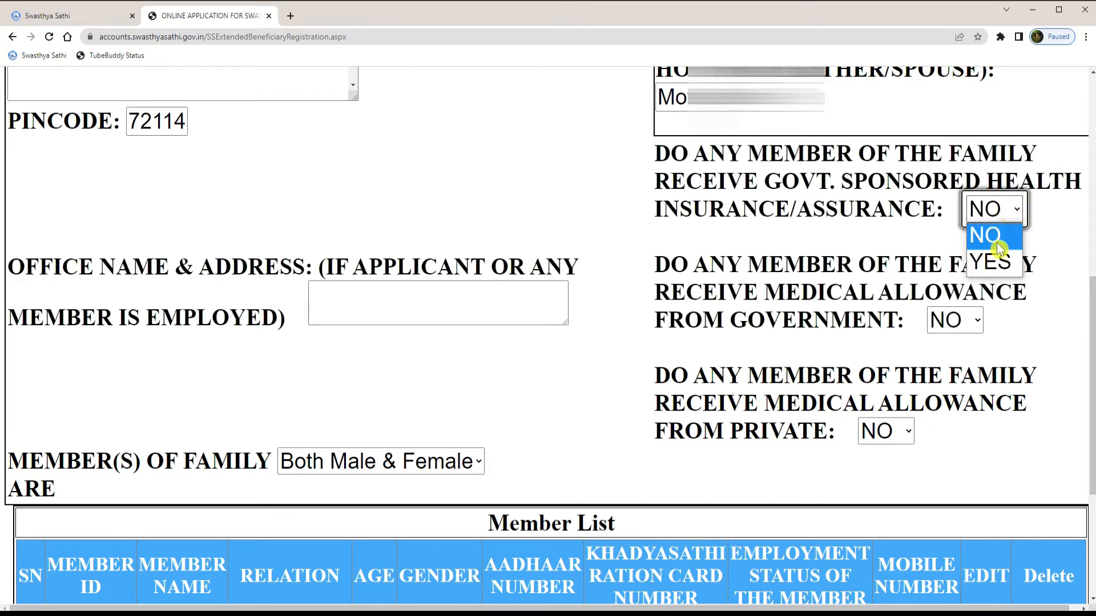
left_click(1000, 234)
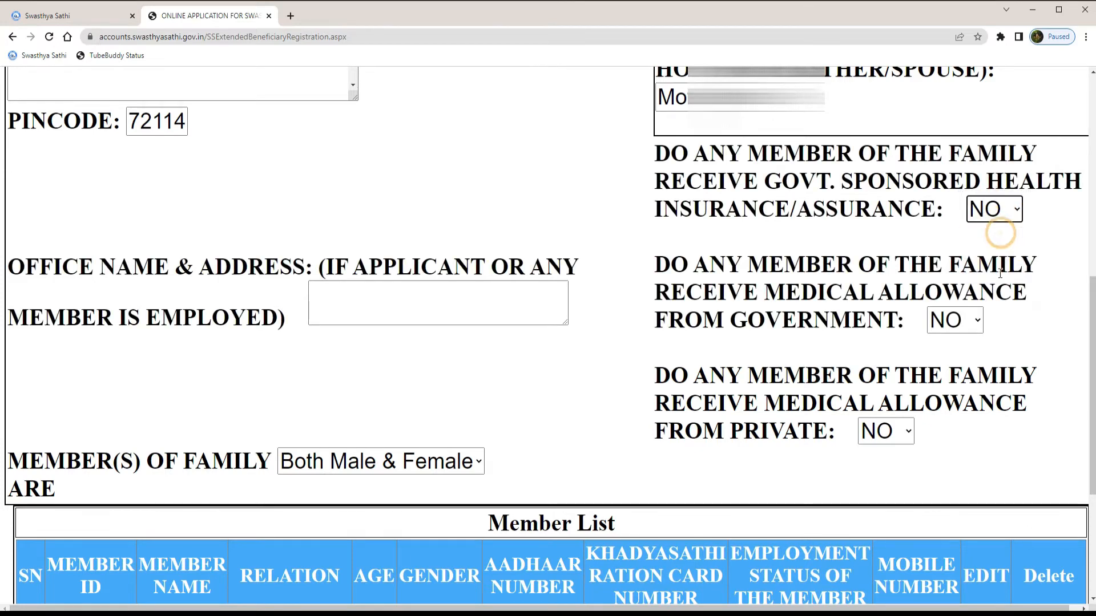
left_click(976, 320)
left_click(958, 319)
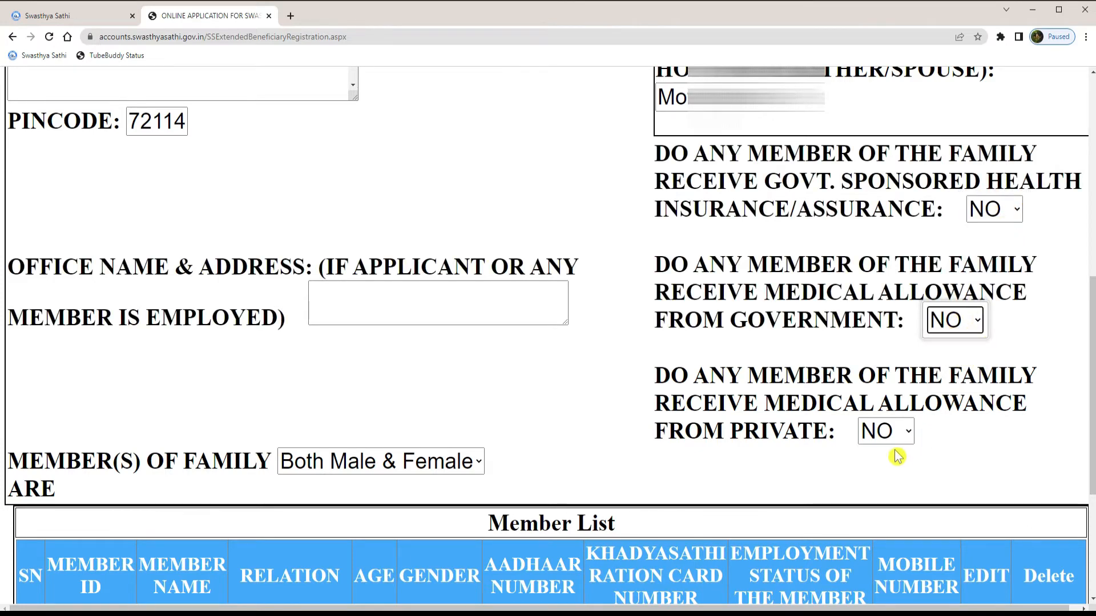
left_click(900, 432)
left_click(894, 434)
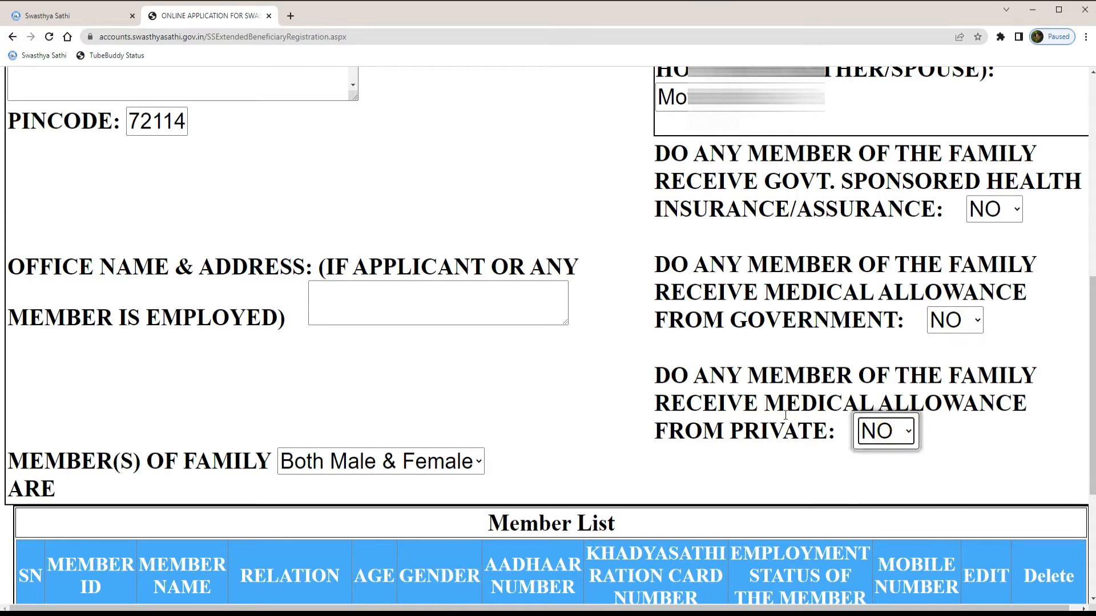
scroll(695, 394, "down", 3)
left_click_drag(257, 287, 526, 350)
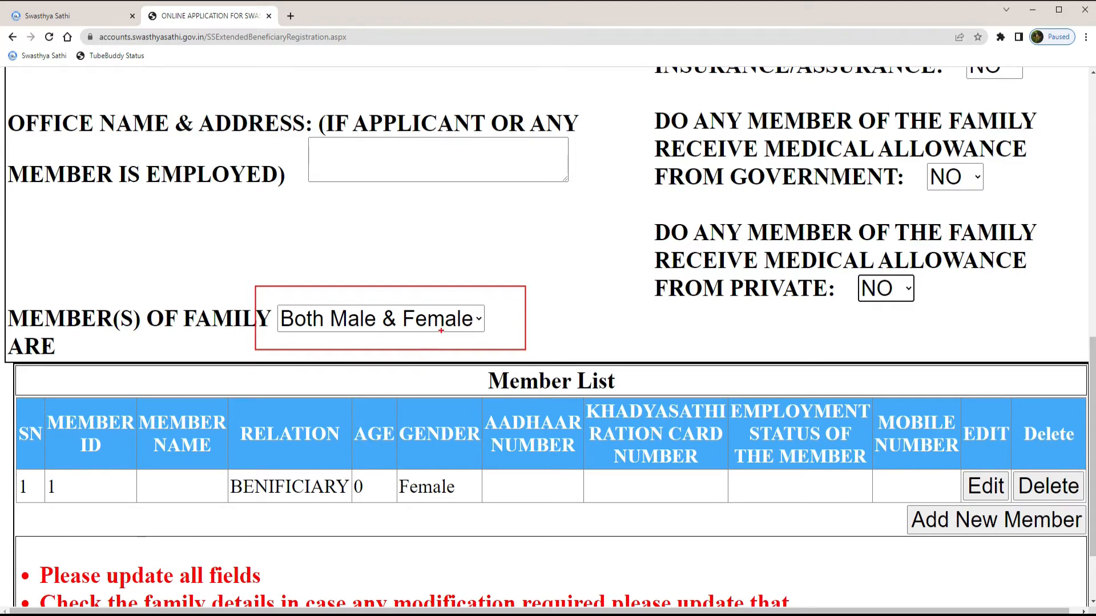
key("Escape")
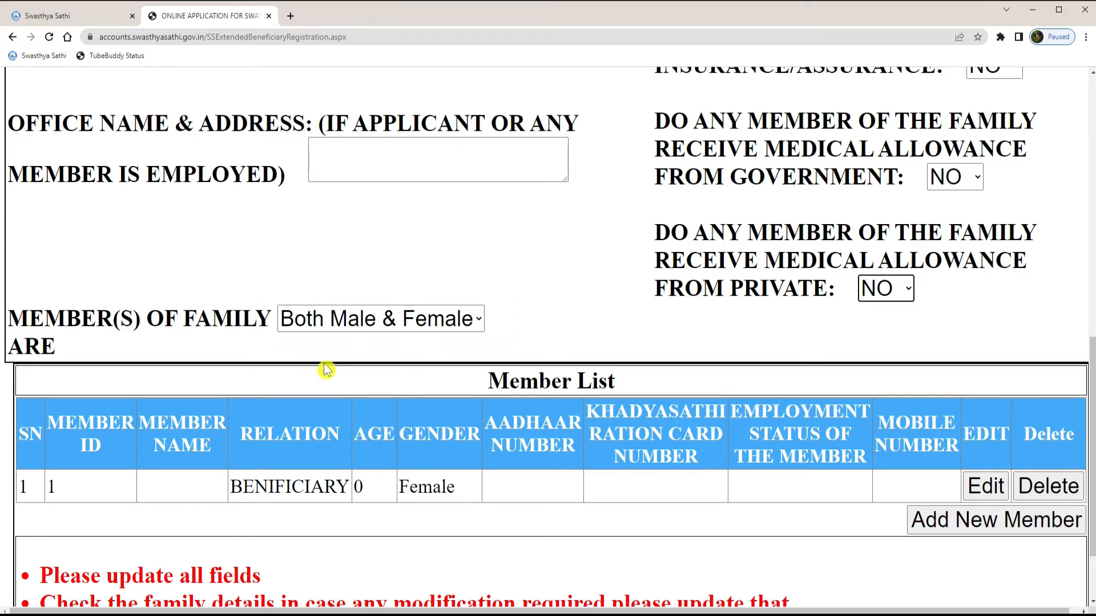
left_click(477, 319)
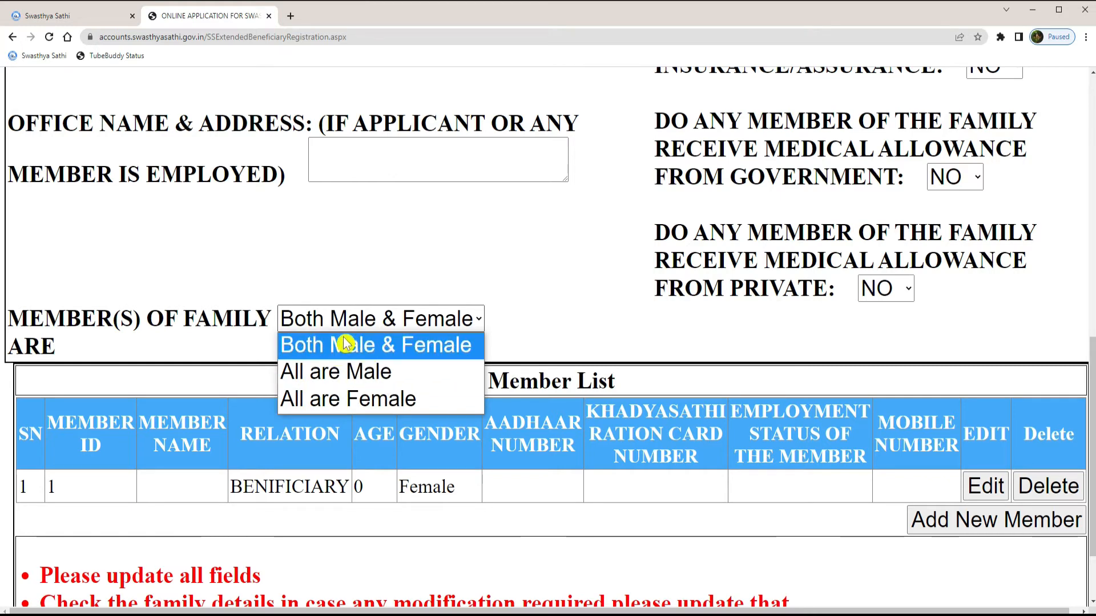
left_click(380, 351)
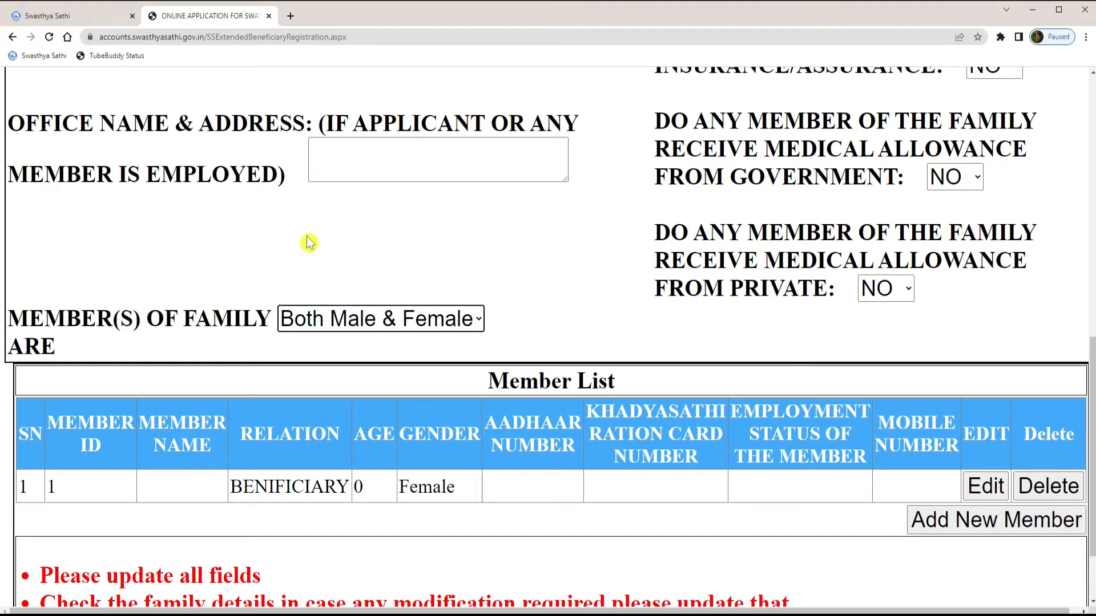
scroll(925, 359, "down", 1)
scroll(942, 395, "down", 1)
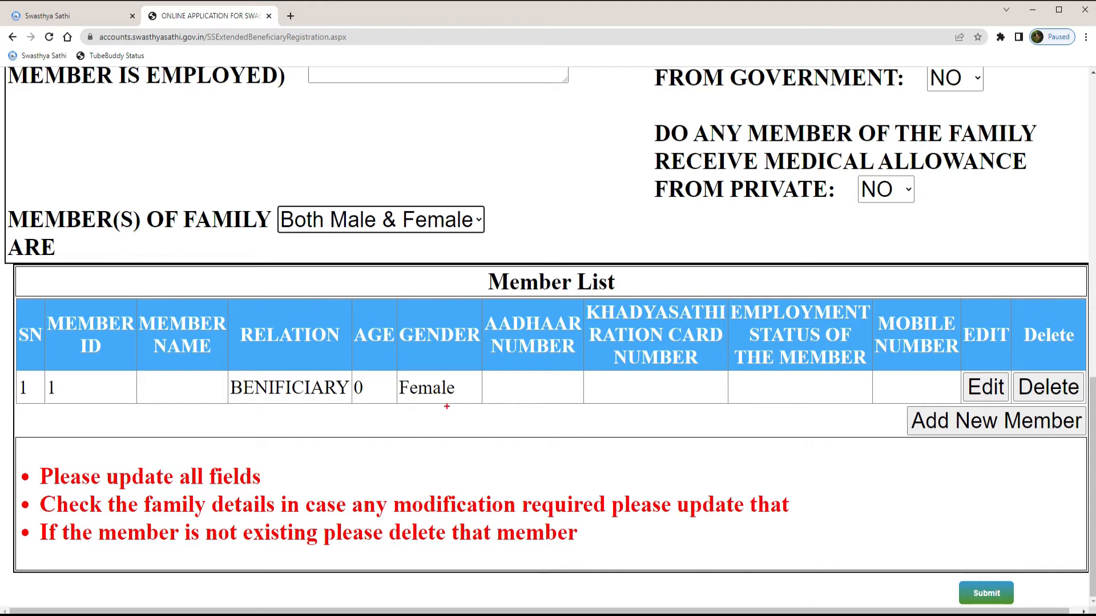
mouse_move(25, 277)
left_mouse_down()
mouse_move(159, 311)
mouse_move(1018, 433)
mouse_move(1091, 458)
left_mouse_up()
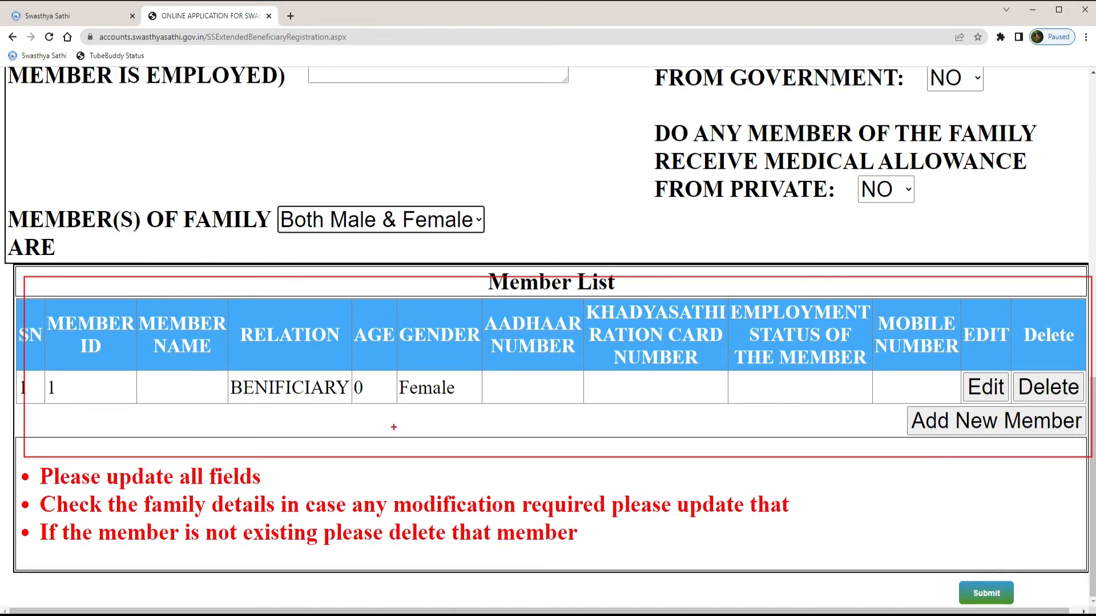
key("Escape")
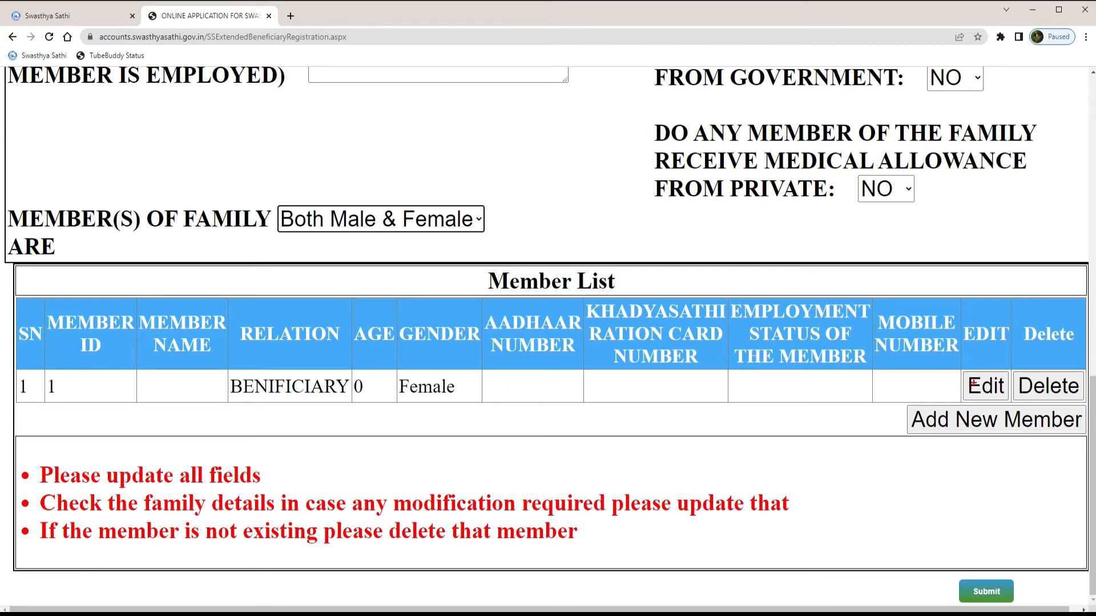
left_click_drag(972, 382, 805, 426)
Step: Edit row 1 (BENIFICIARY) of the Member List to expose its name and age fields
left_click(982, 390)
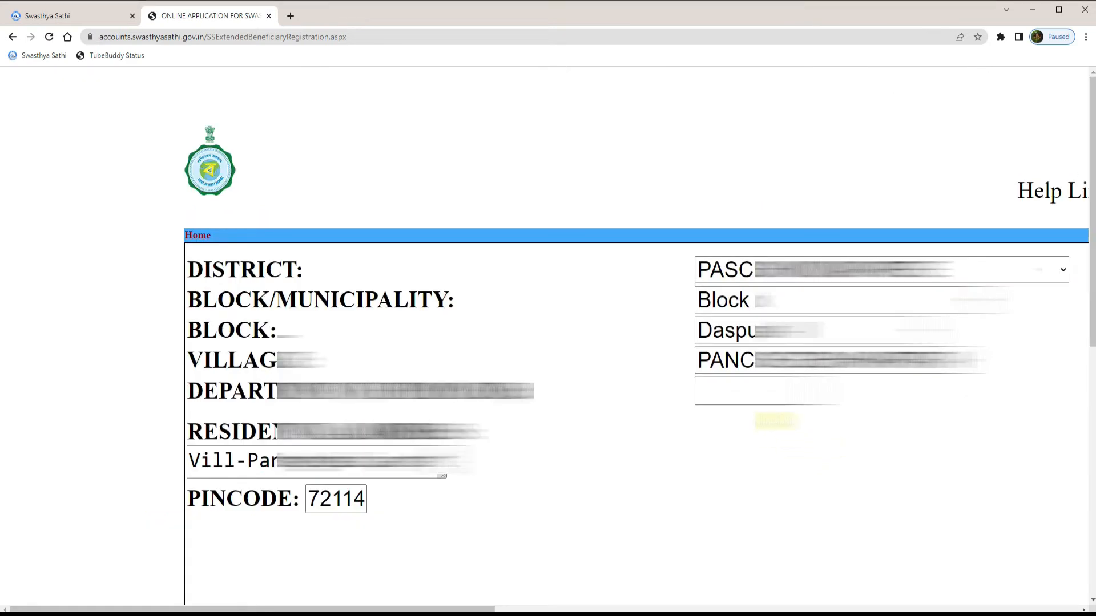
scroll(571, 342, "down", 4)
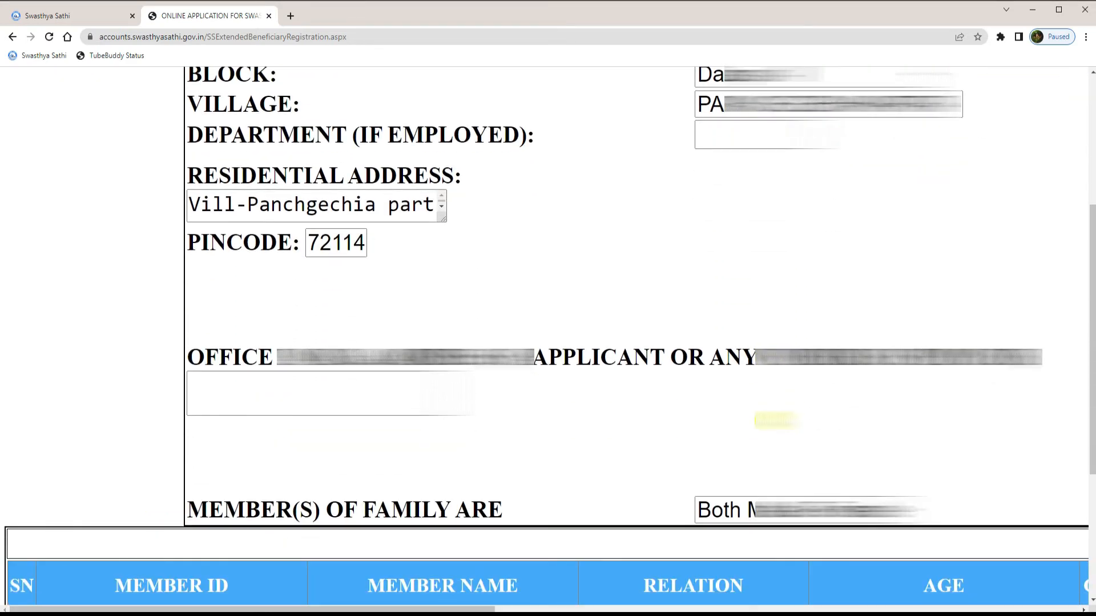
scroll(548, 337, "up", 2)
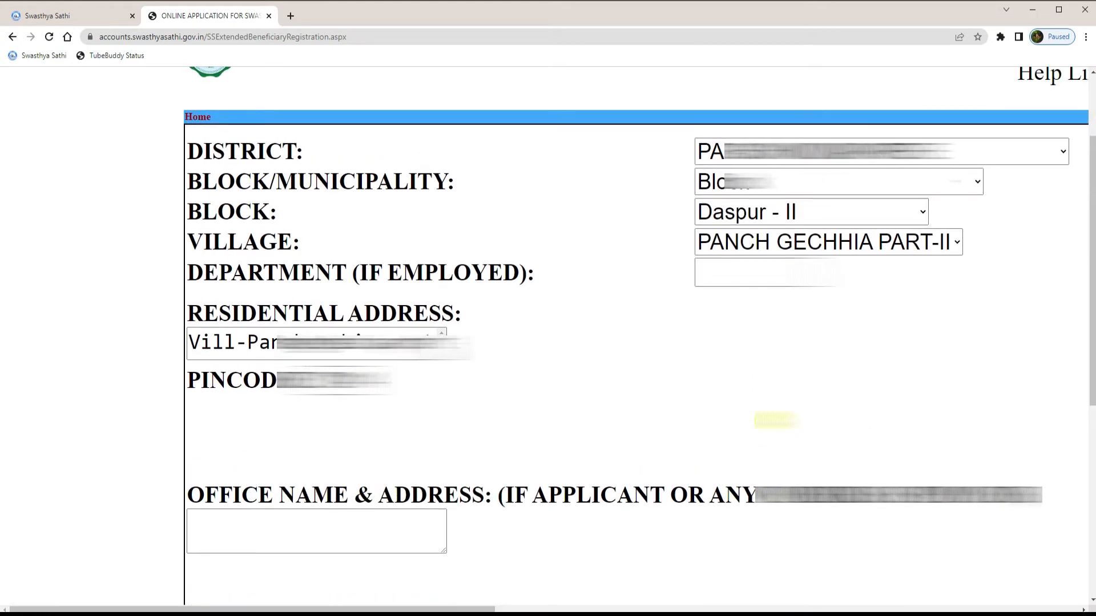
scroll(775, 421, "down", 4)
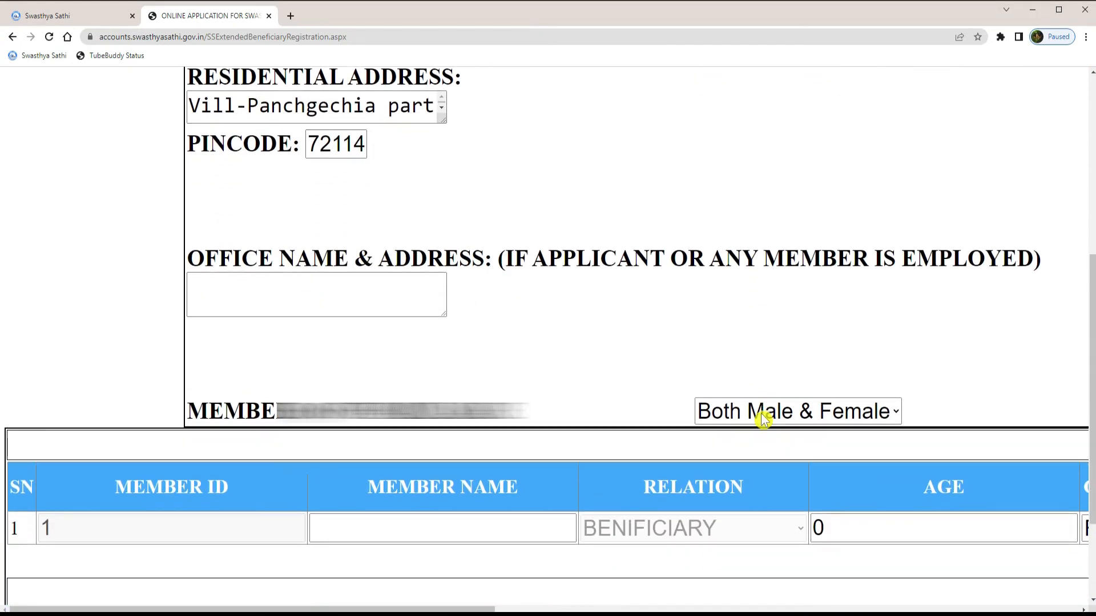
scroll(763, 421, "down", 2)
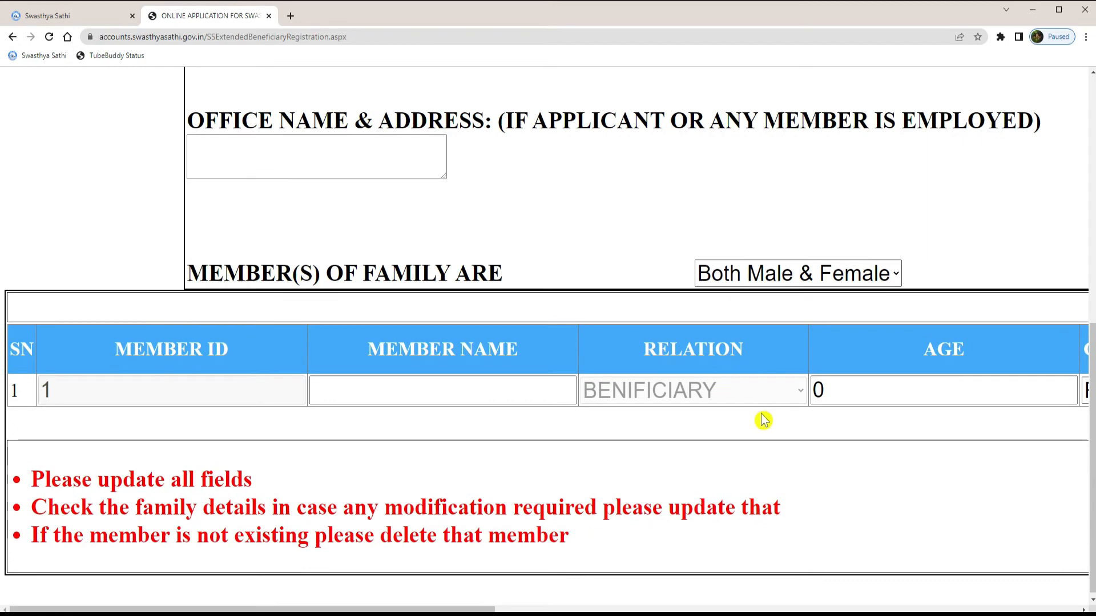
scroll(764, 420, "down", 1)
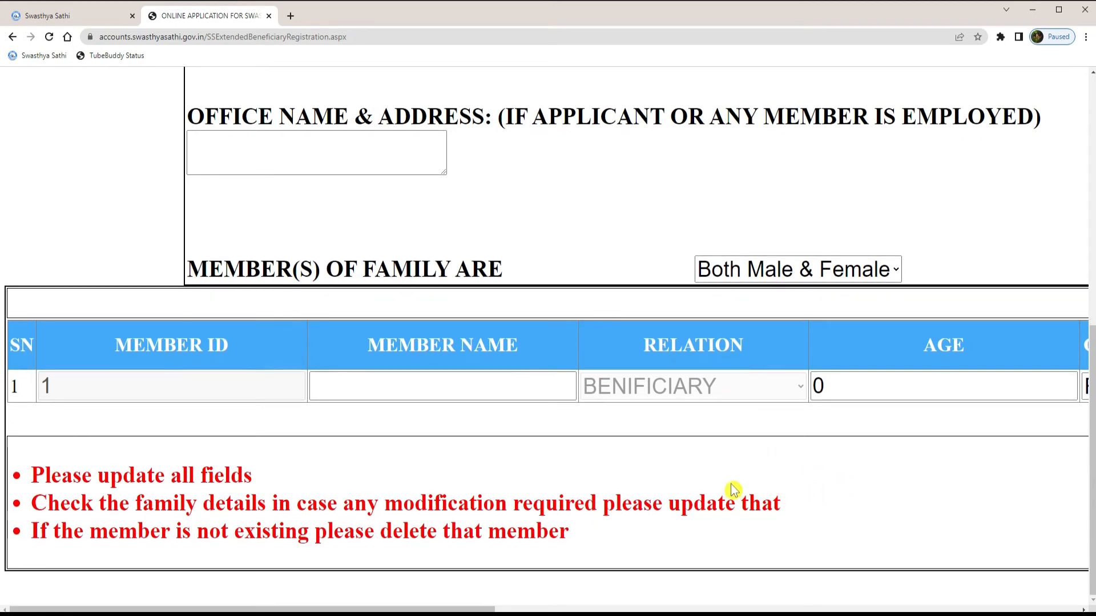
Step: Enter the beneficiary's full name in the member row
left_click_drag(566, 407, 576, 410)
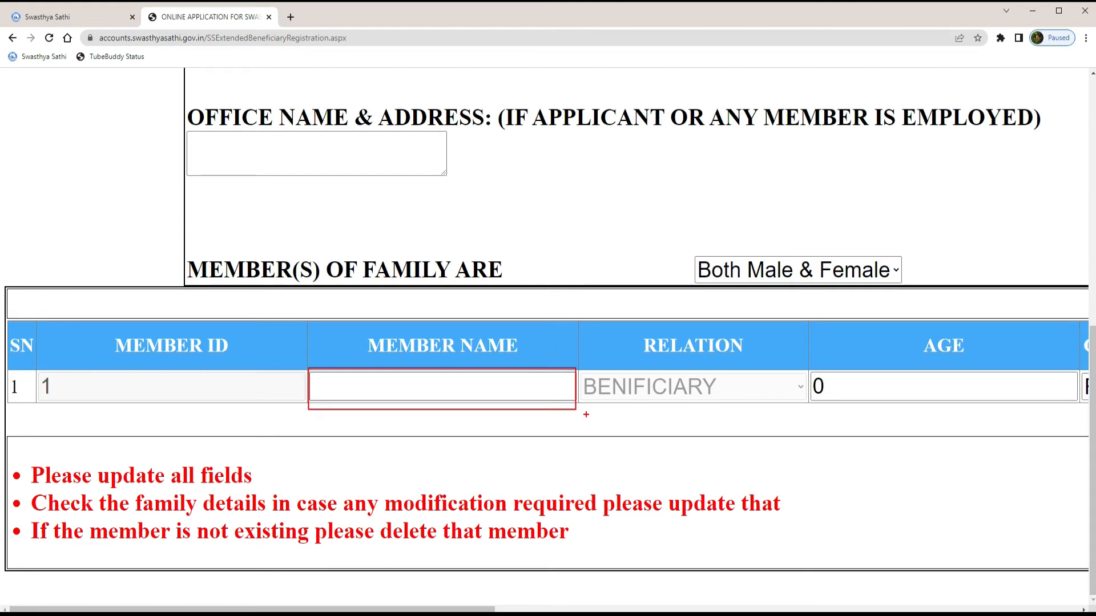
key("e")
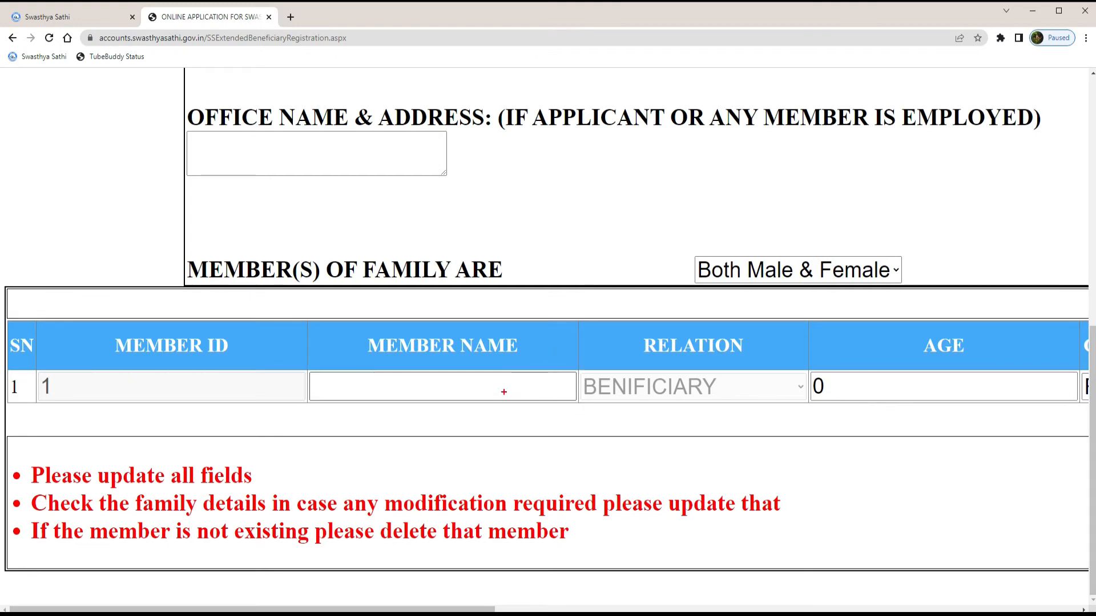
left_click(407, 390)
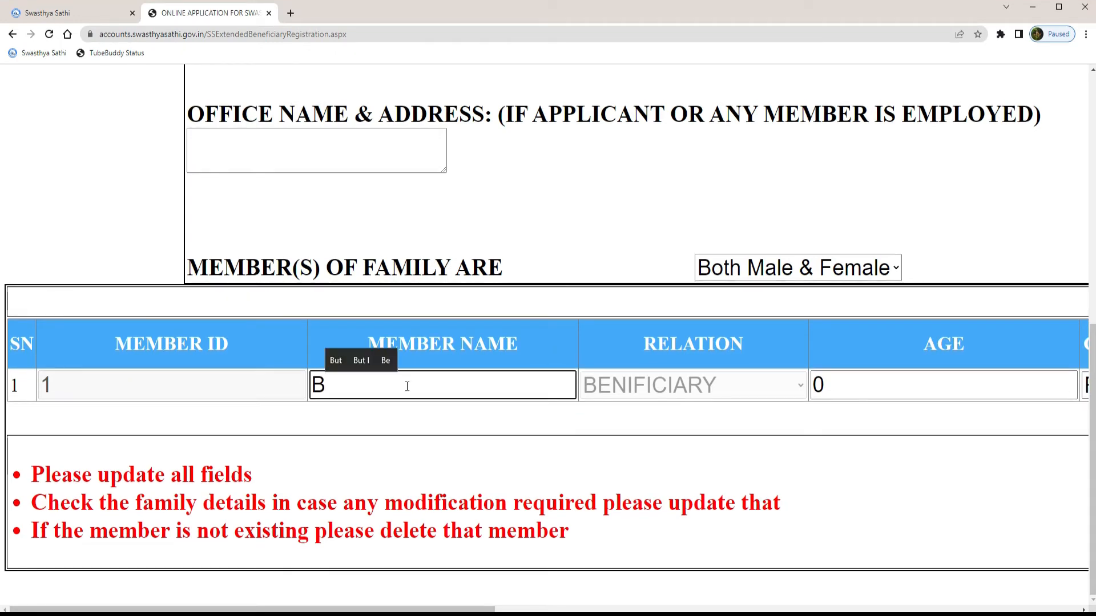
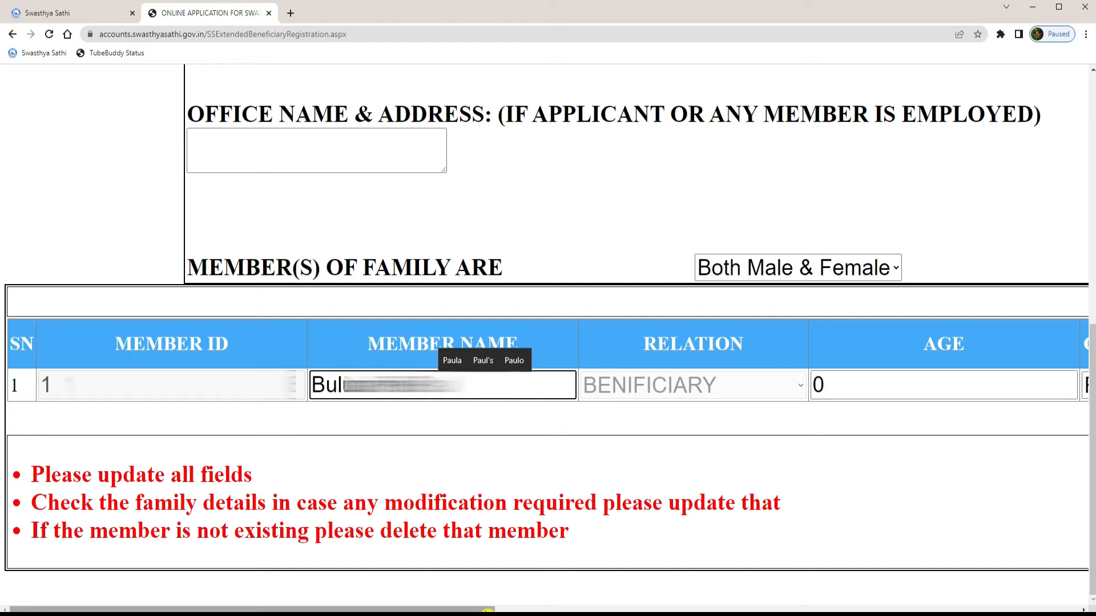
Step: Change the beneficiary's age from 0 to 66, then highlight the Gender and Aadhaar Number fields
left_click_drag(486, 609, 571, 605)
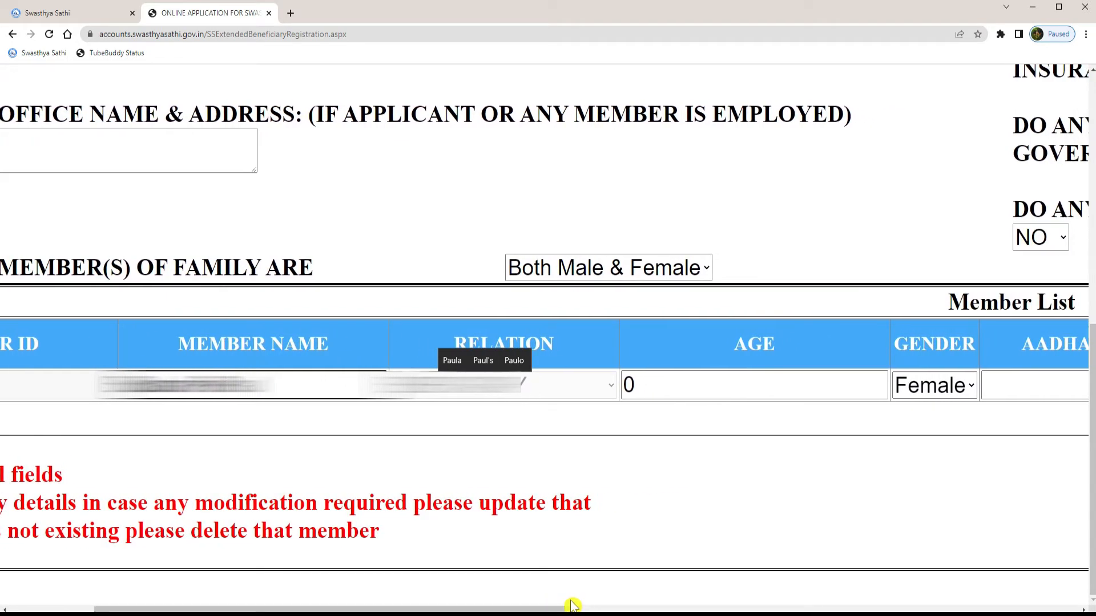
left_click(663, 385)
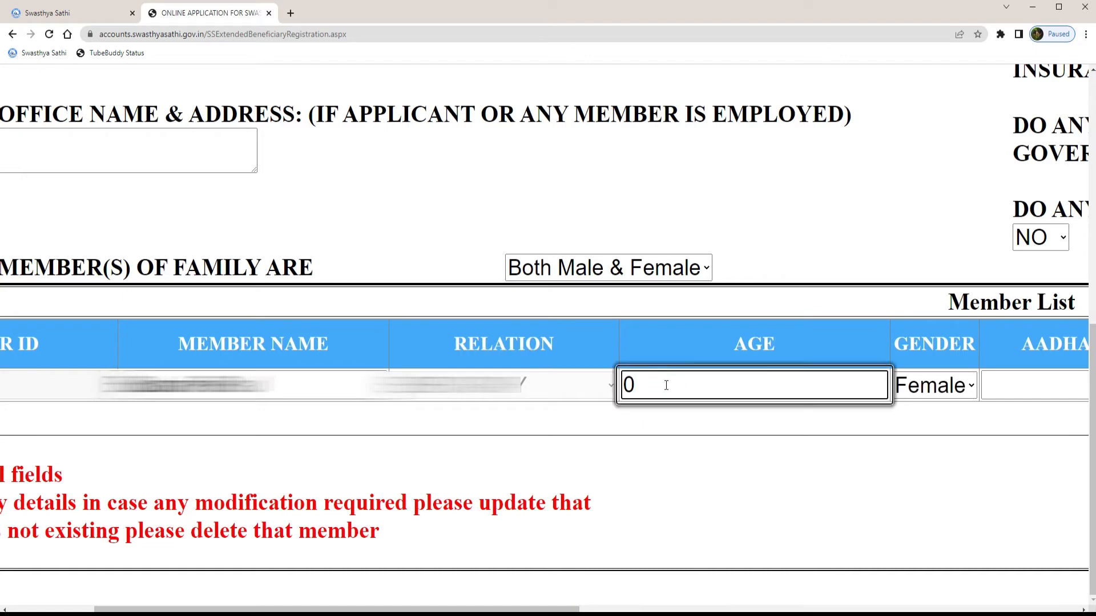
key("BackSpace")
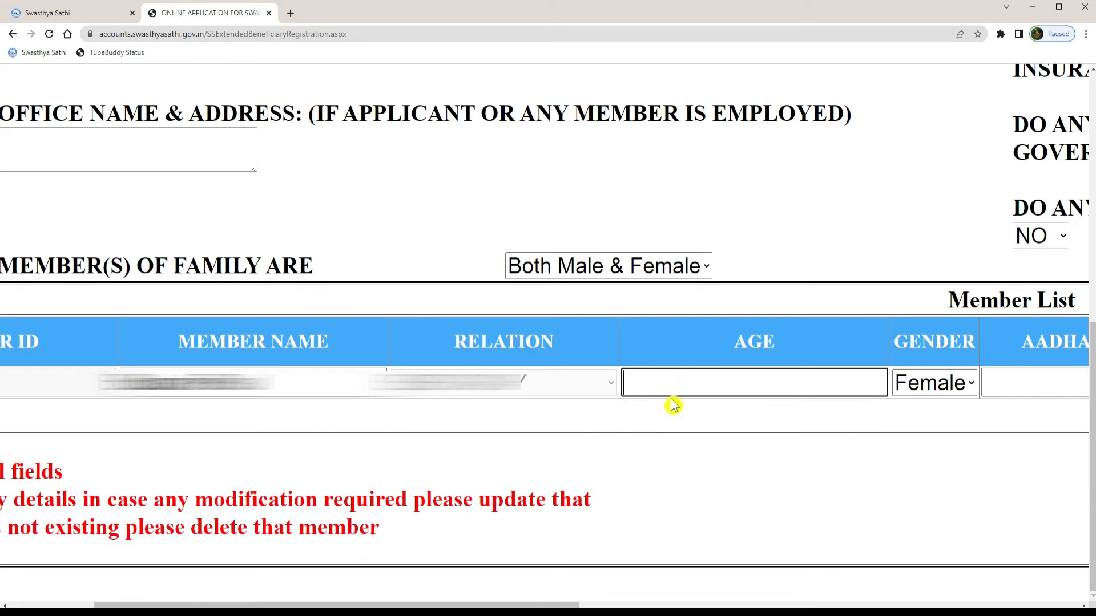
left_click(658, 382)
type("66")
left_click(766, 379)
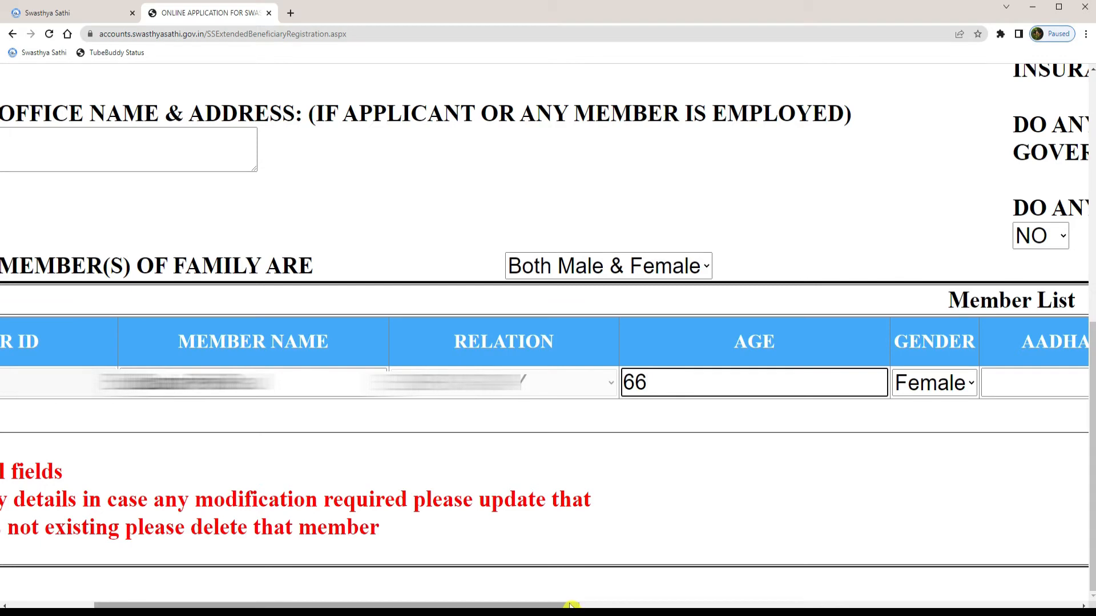
left_click_drag(565, 606, 724, 607)
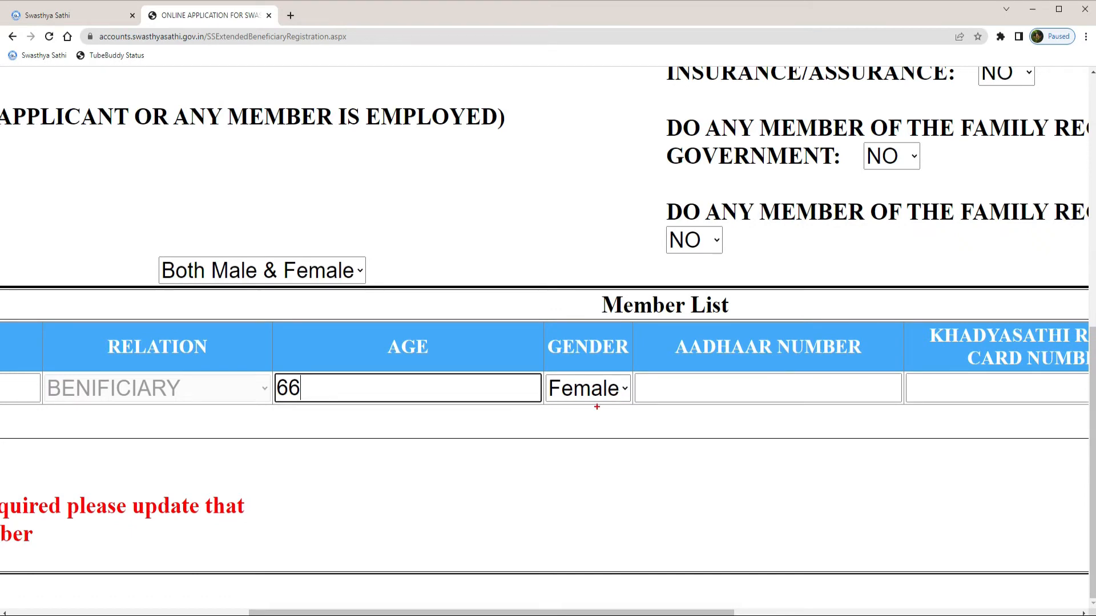
left_click_drag(594, 400, 594, 504)
mouse_move(643, 371)
left_mouse_down()
mouse_move(656, 384)
mouse_move(872, 386)
mouse_move(905, 409)
left_mouse_up()
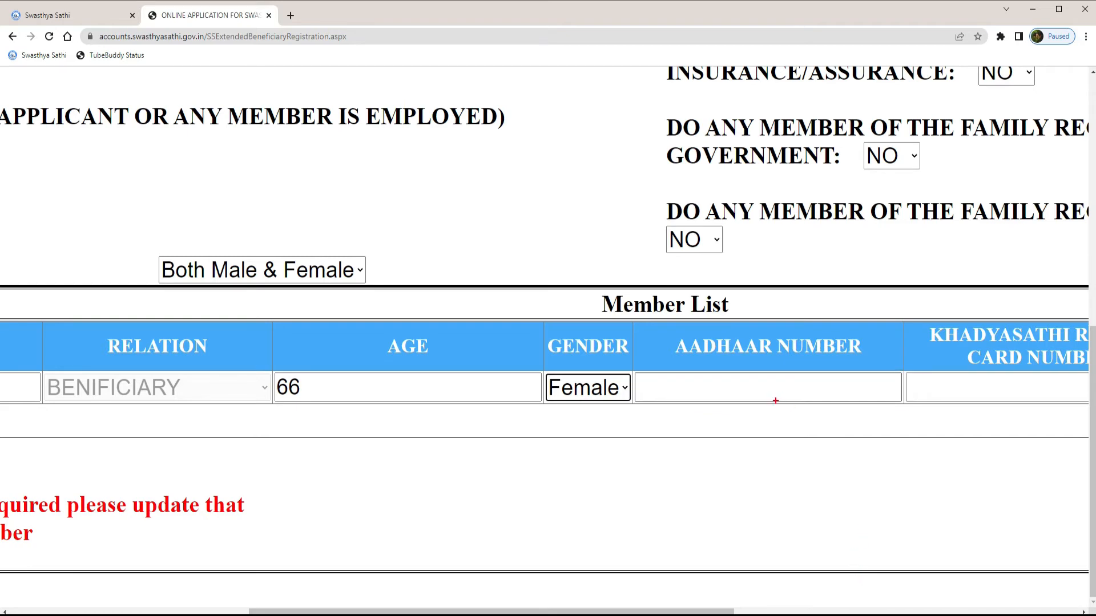
Step: Type the beneficiary's Aadhaar number into the member row's Aadhaar Number field
left_click(680, 387)
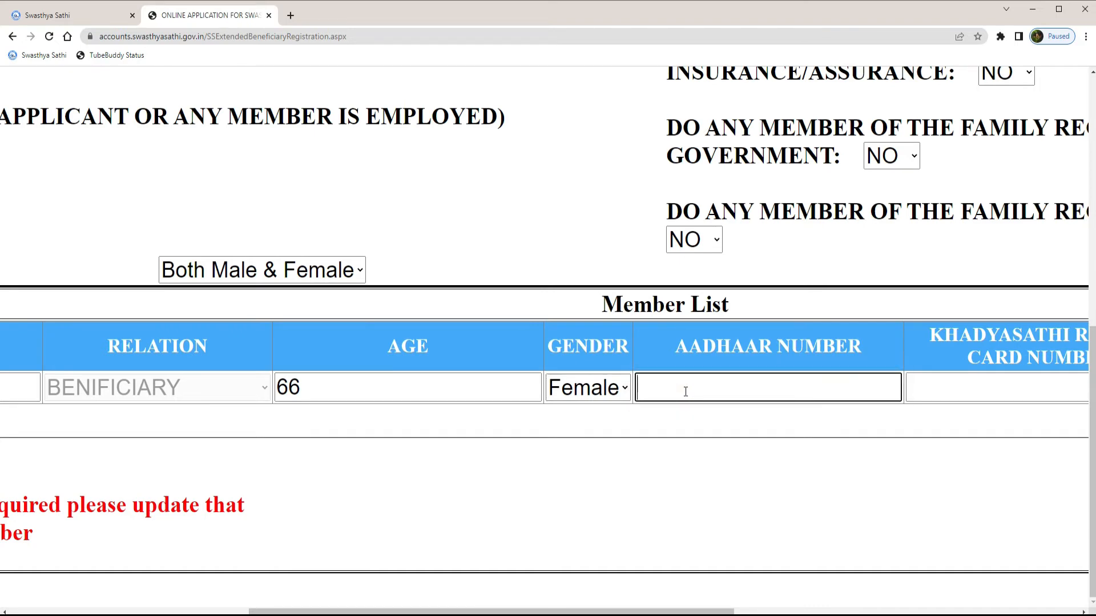
left_click(721, 383)
type("28")
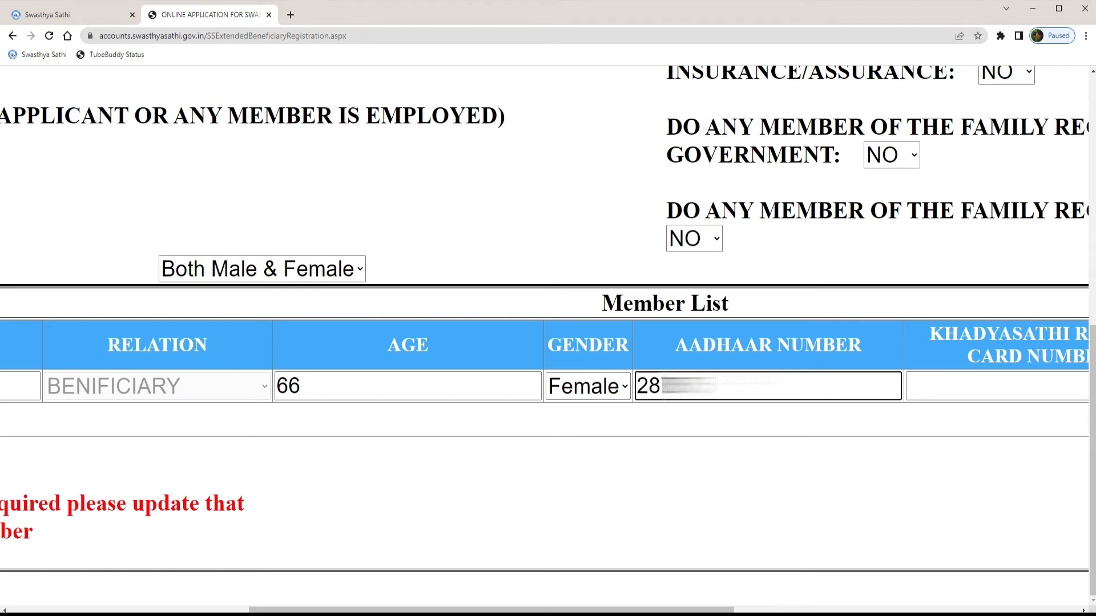
type("****")
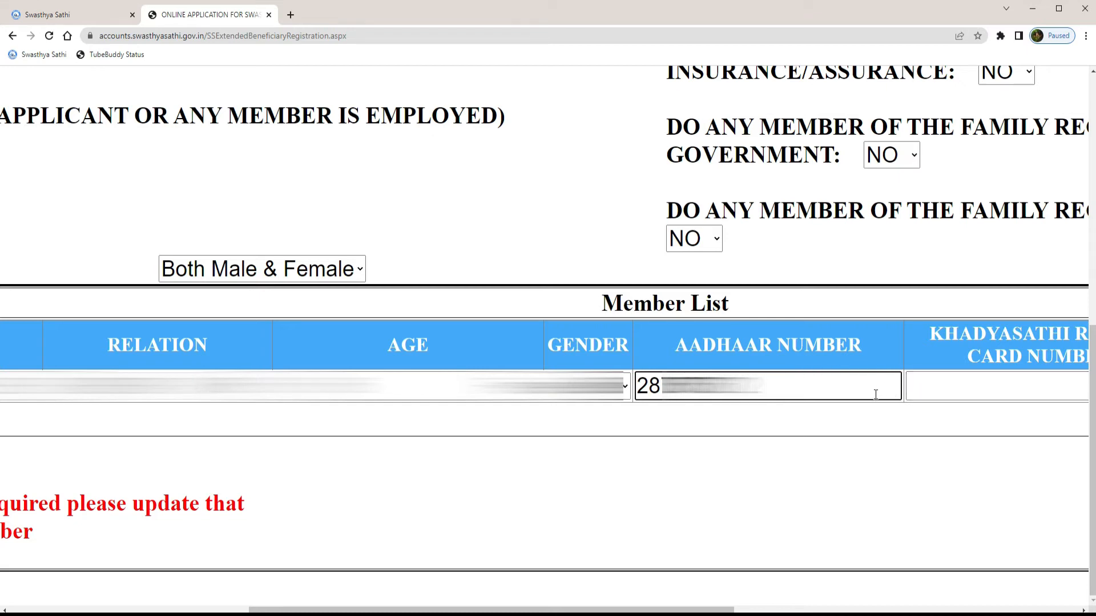
type("****")
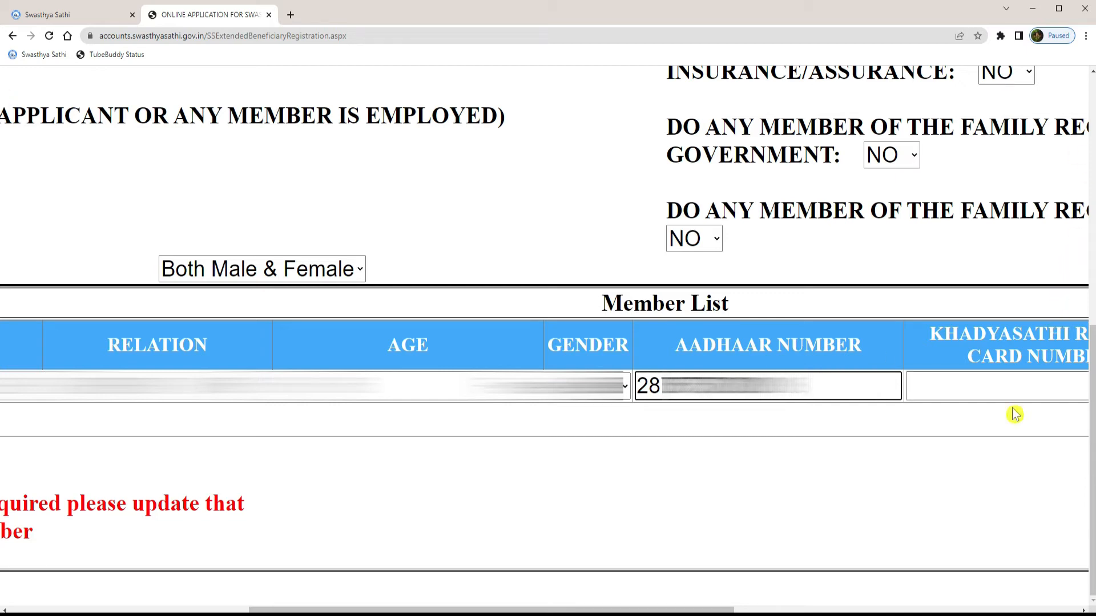
left_click_drag(710, 611, 955, 605)
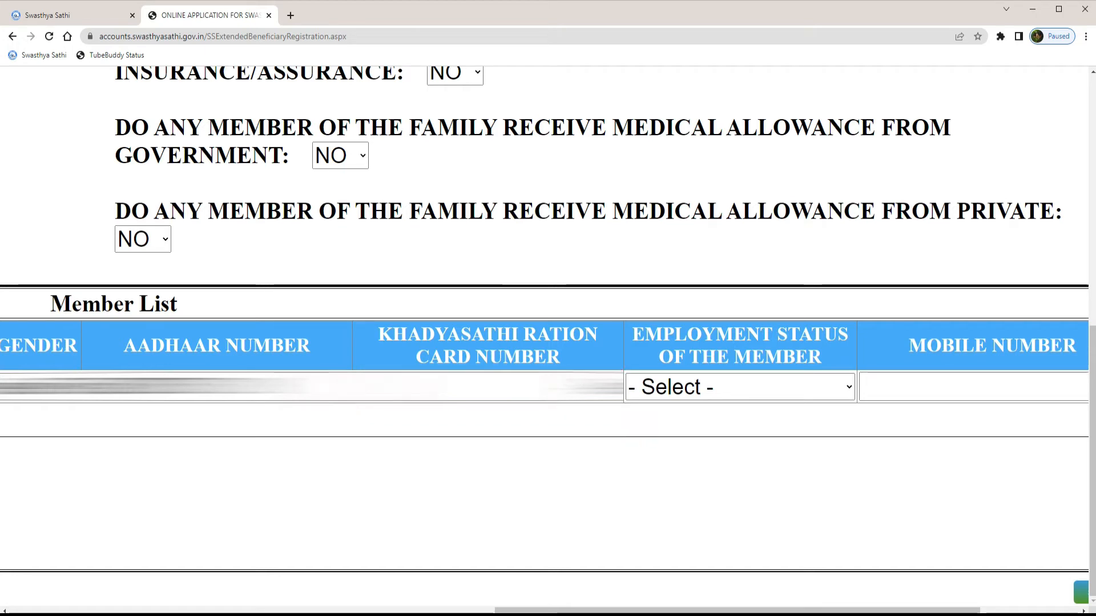
Step: Enter the beneficiary's Khadyasathi ration card number in the member row
left_click(440, 384)
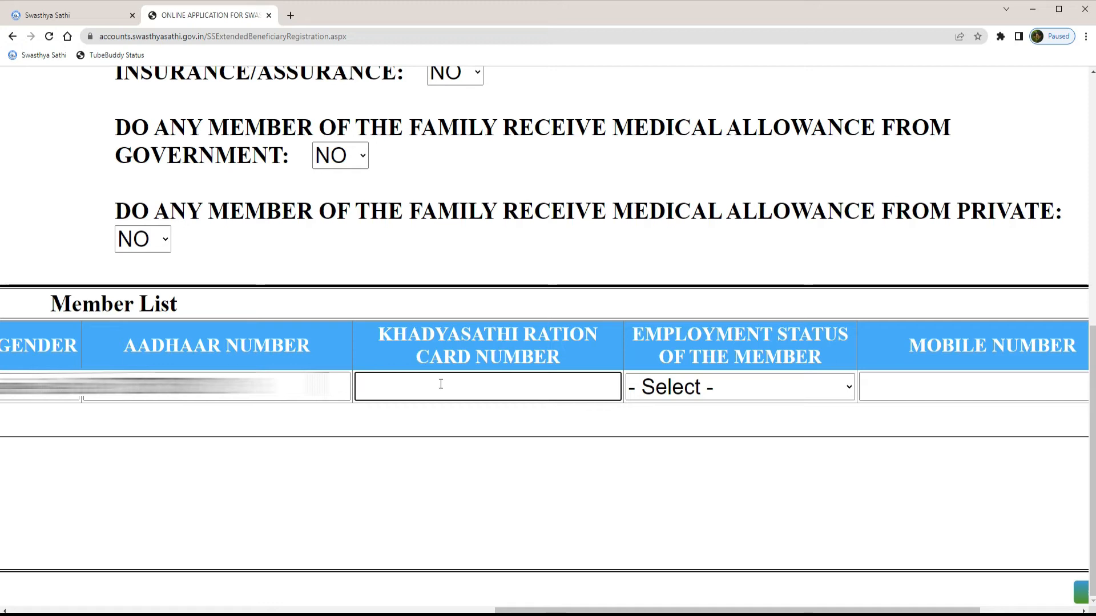
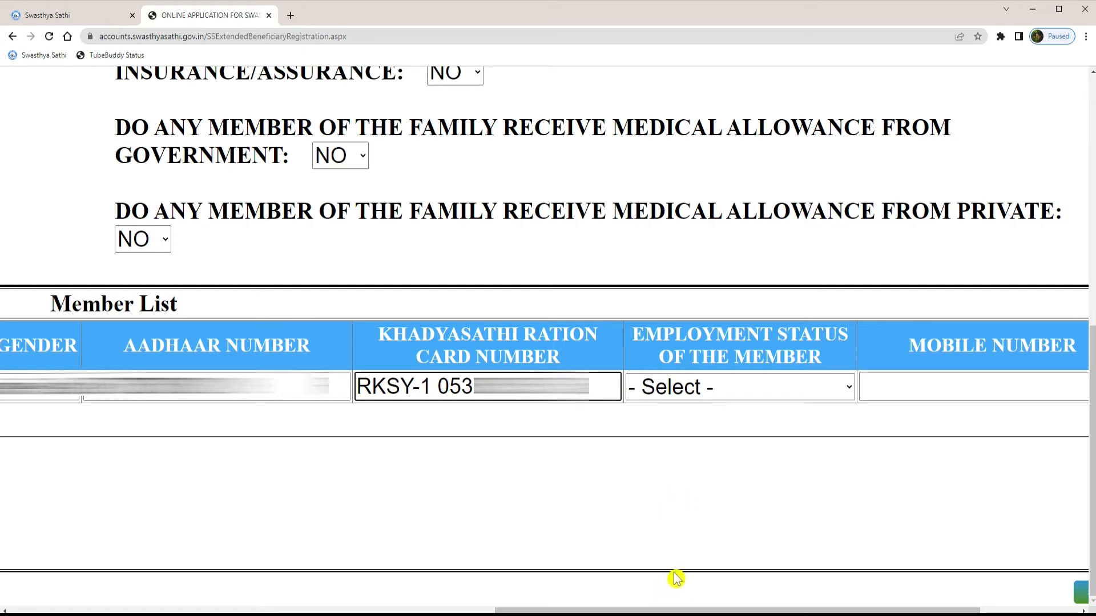
left_click(637, 376)
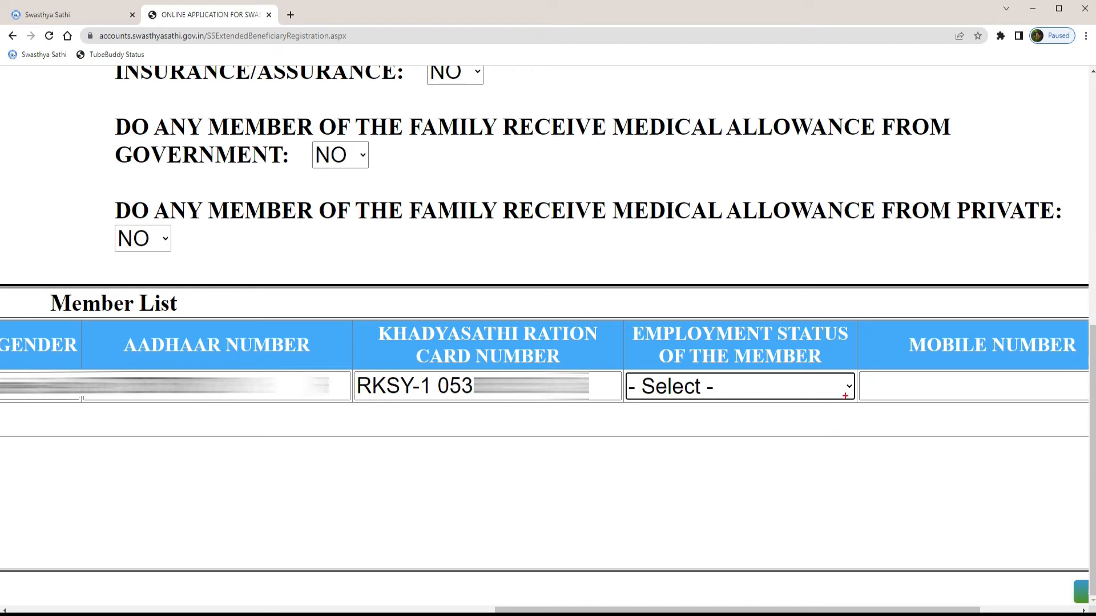
Step: Choose Unemployed as the beneficiary's employment status, then highlight the Mobile Number field
mouse_move(848, 389)
left_mouse_down()
mouse_move(810, 487)
mouse_move(808, 530)
left_mouse_up()
left_click(847, 393)
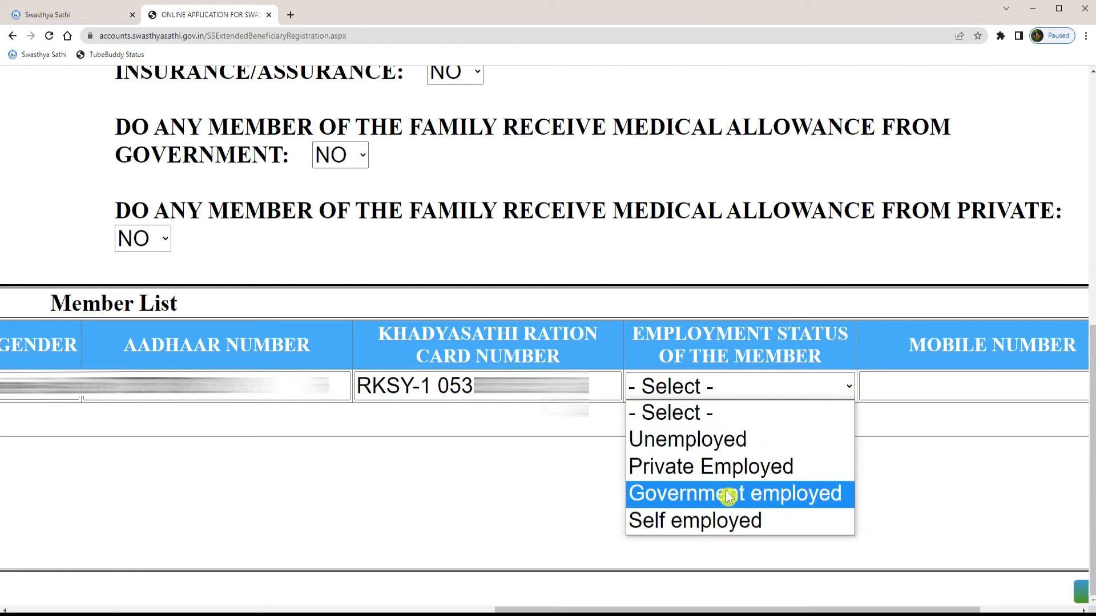
left_click(713, 442)
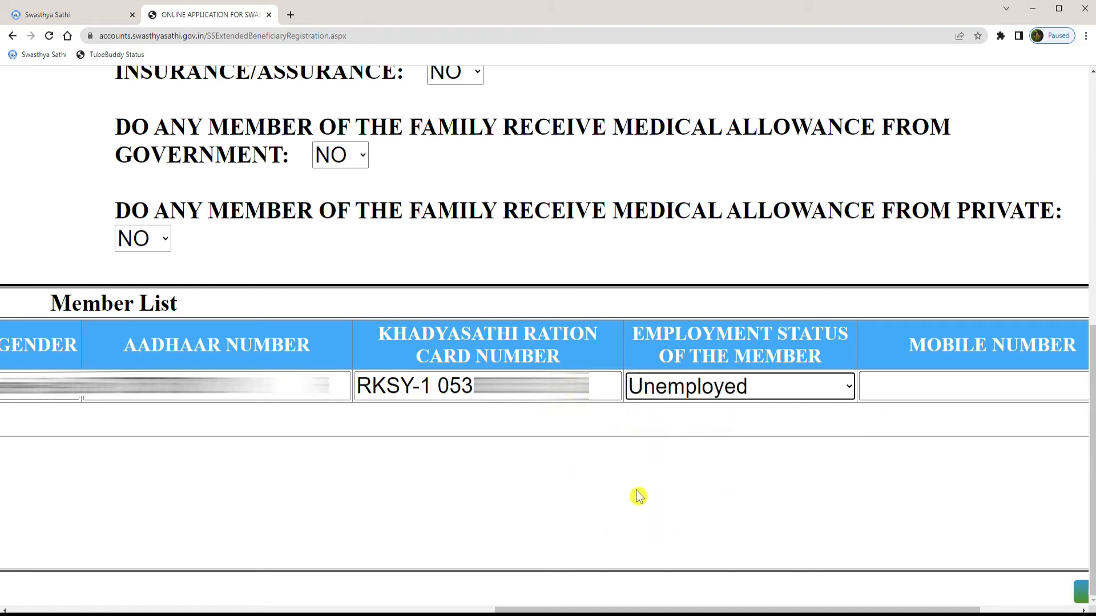
scroll(826, 465, "up", 1)
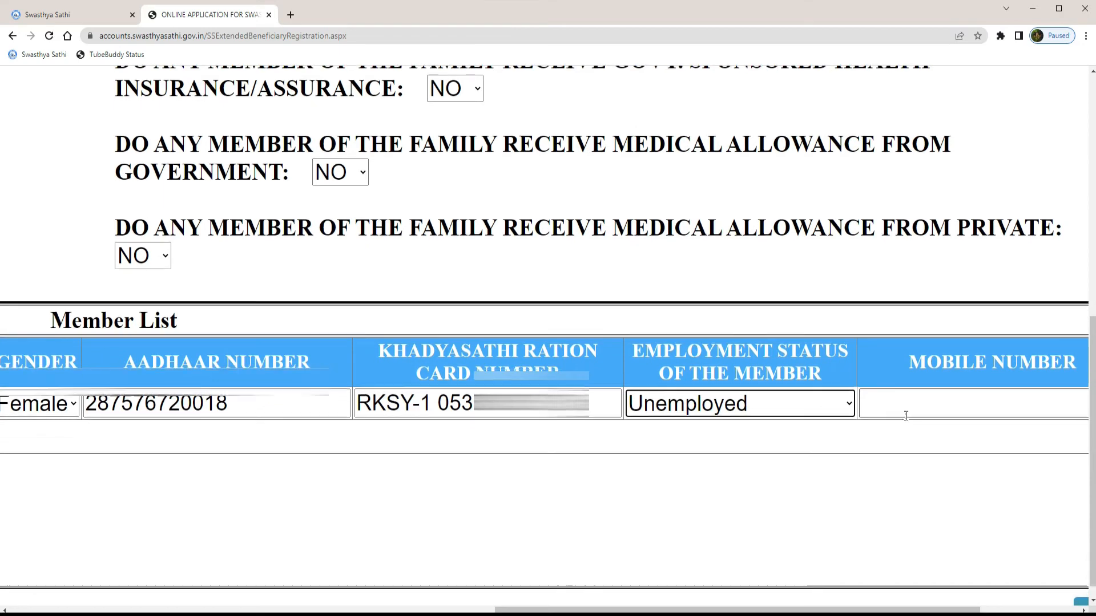
scroll(942, 411, "down", 1)
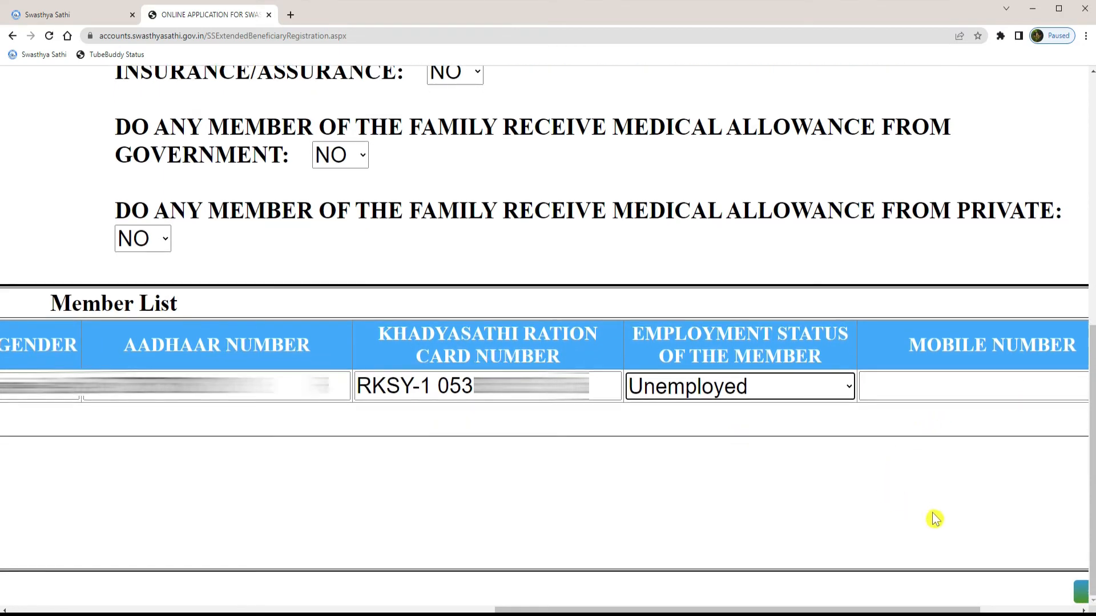
left_click_drag(878, 610, 977, 612)
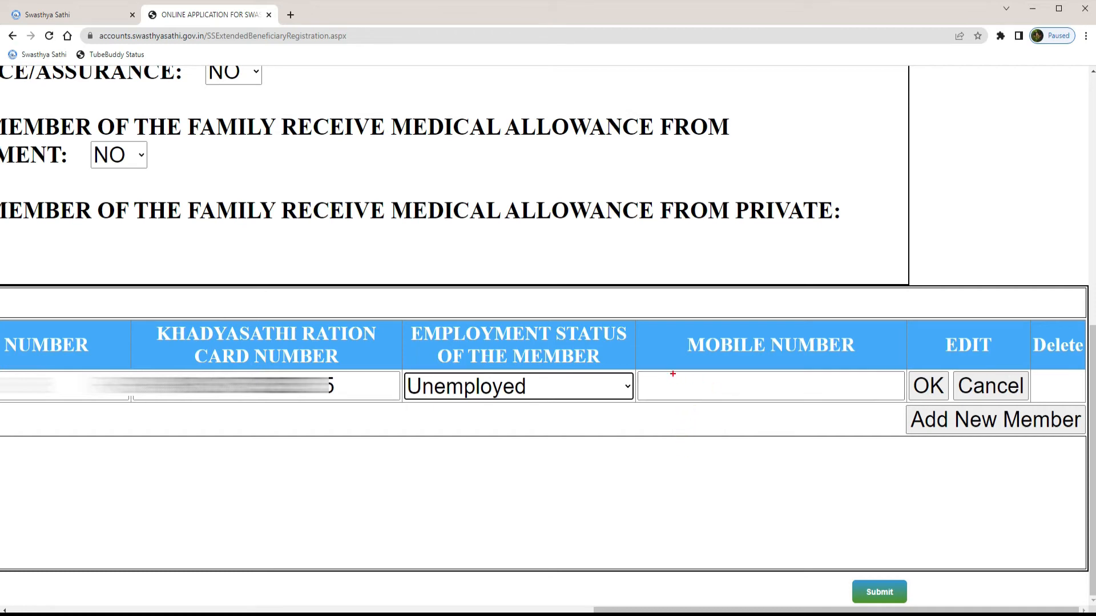
left_click_drag(652, 369, 894, 409)
Step: Type the beneficiary's mobile number, fixing one mistyped digit
left_click(696, 382)
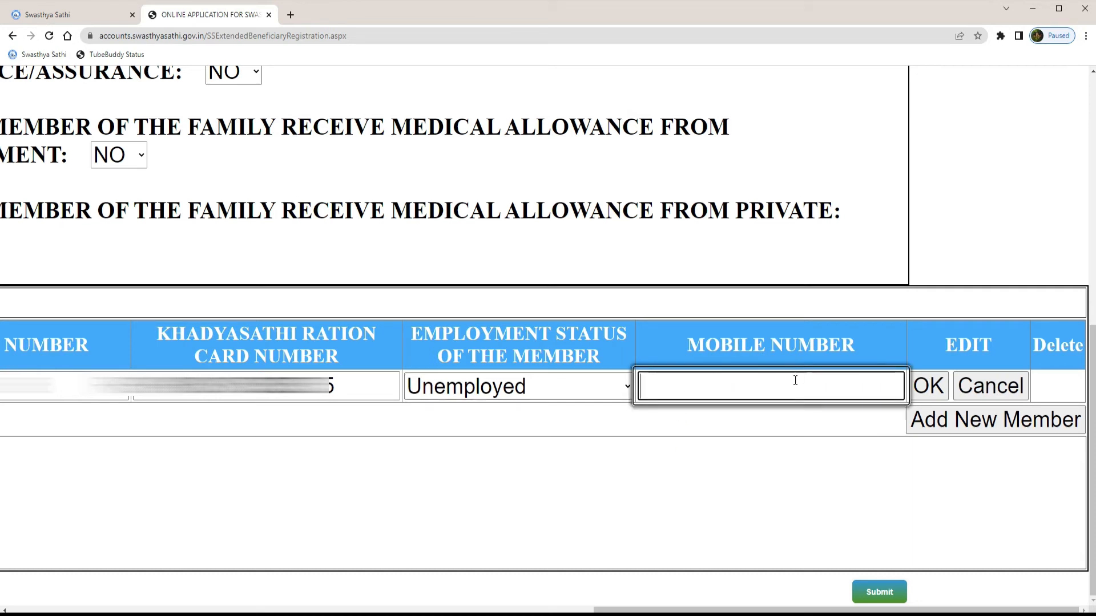
type("892")
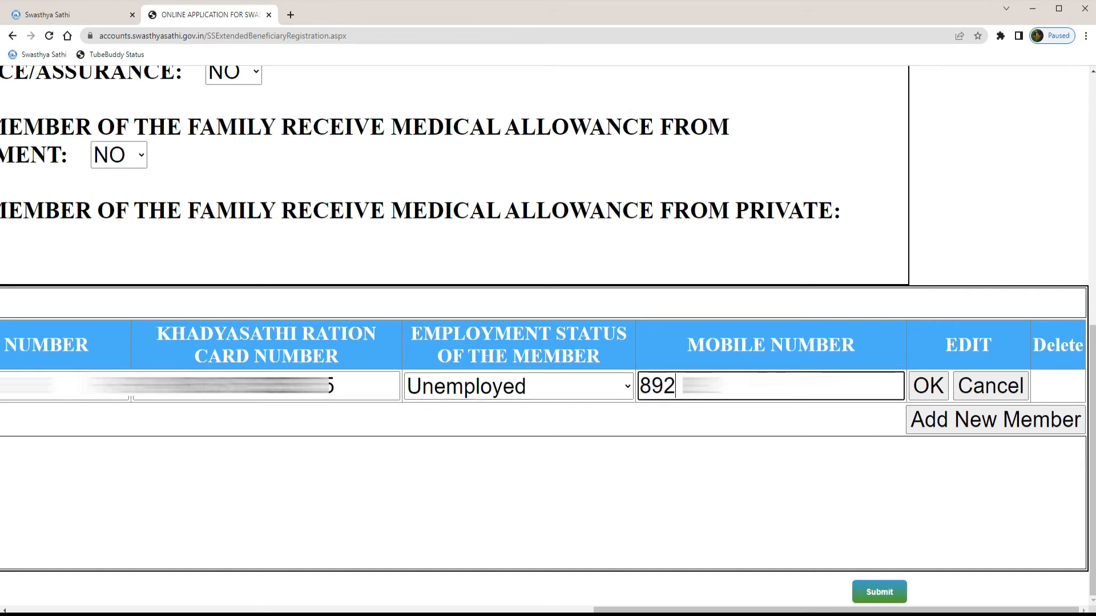
key("BackSpace")
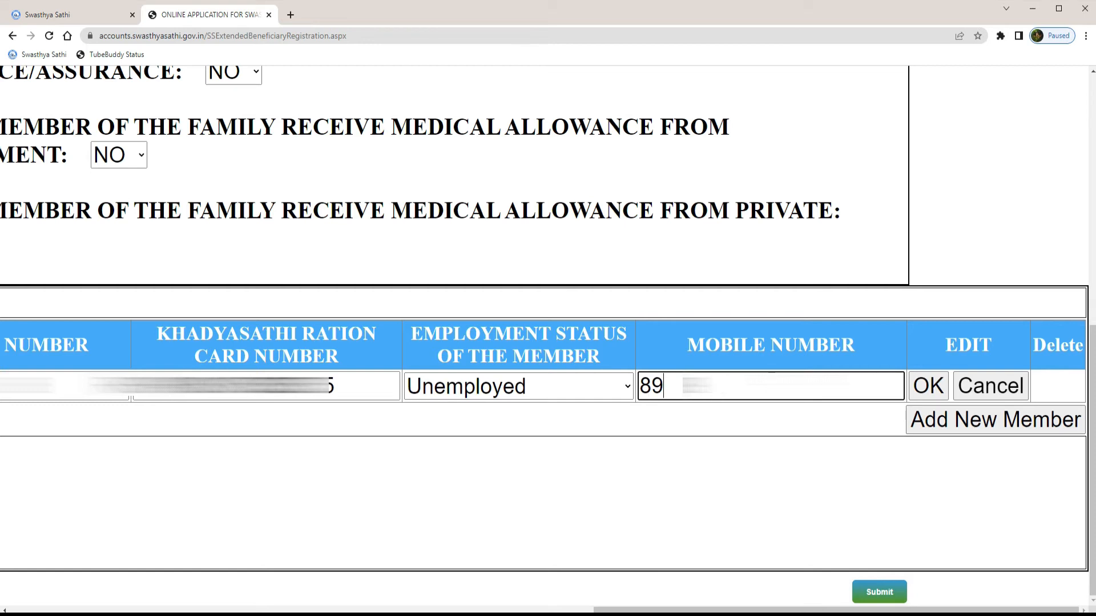
type("02")
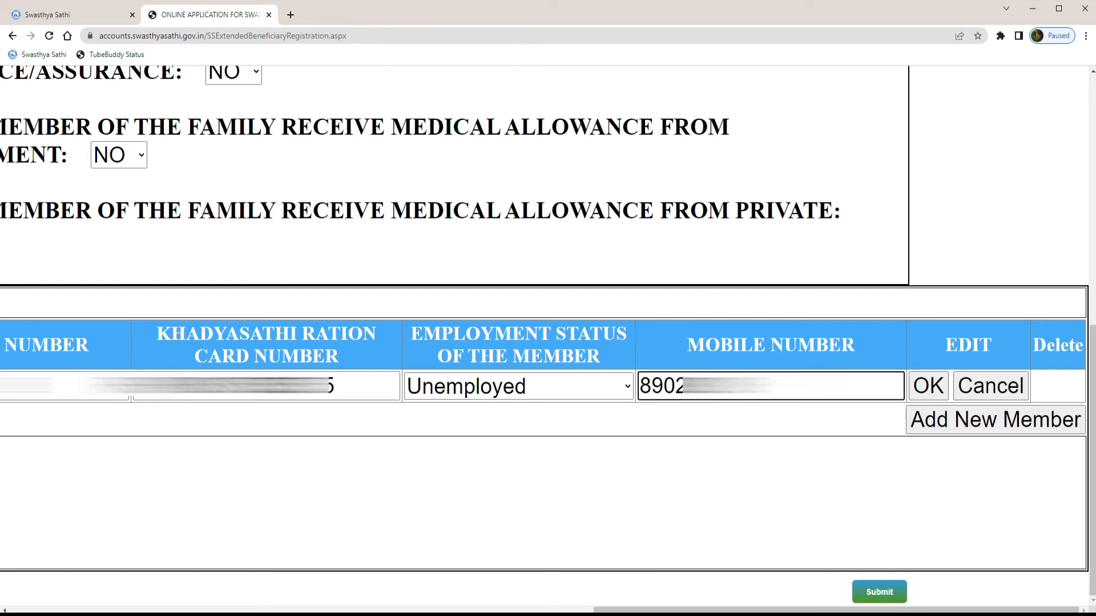
type("??")
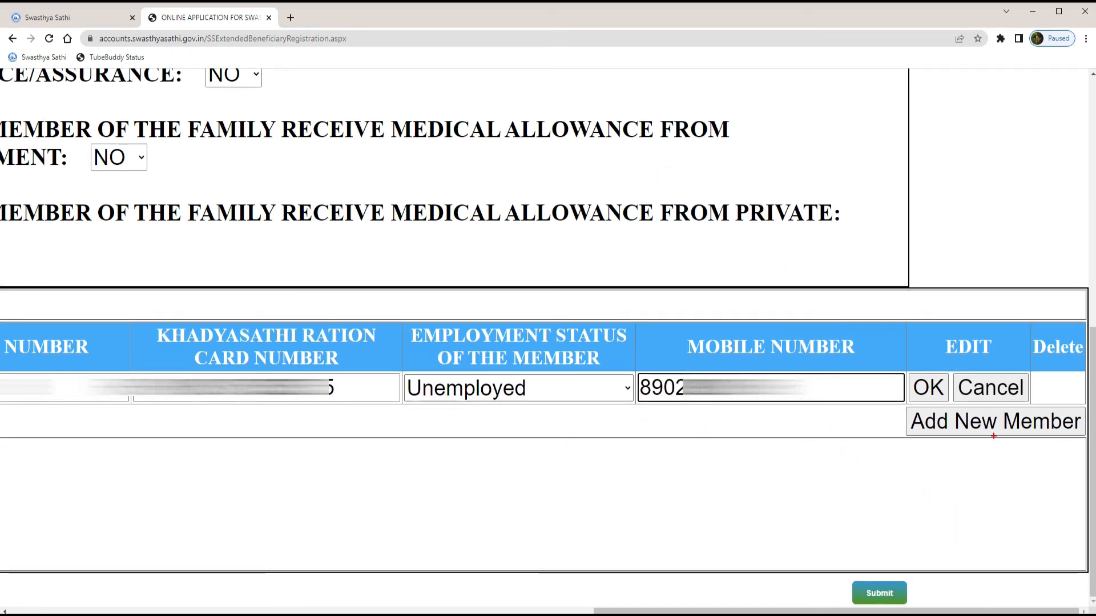
left_click_drag(993, 436, 912, 526)
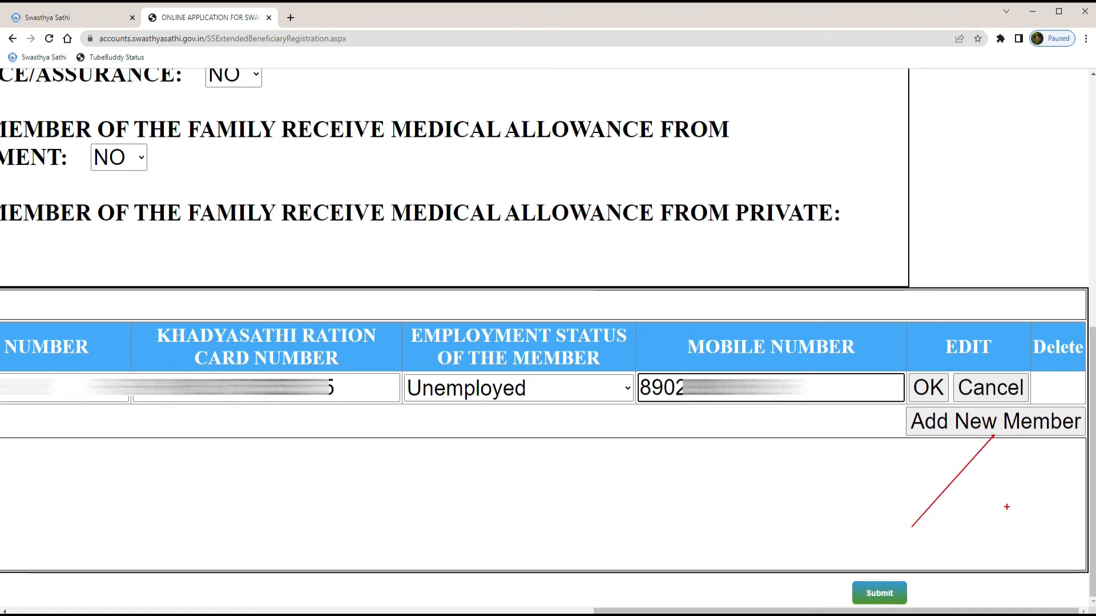
key("ctrl+z")
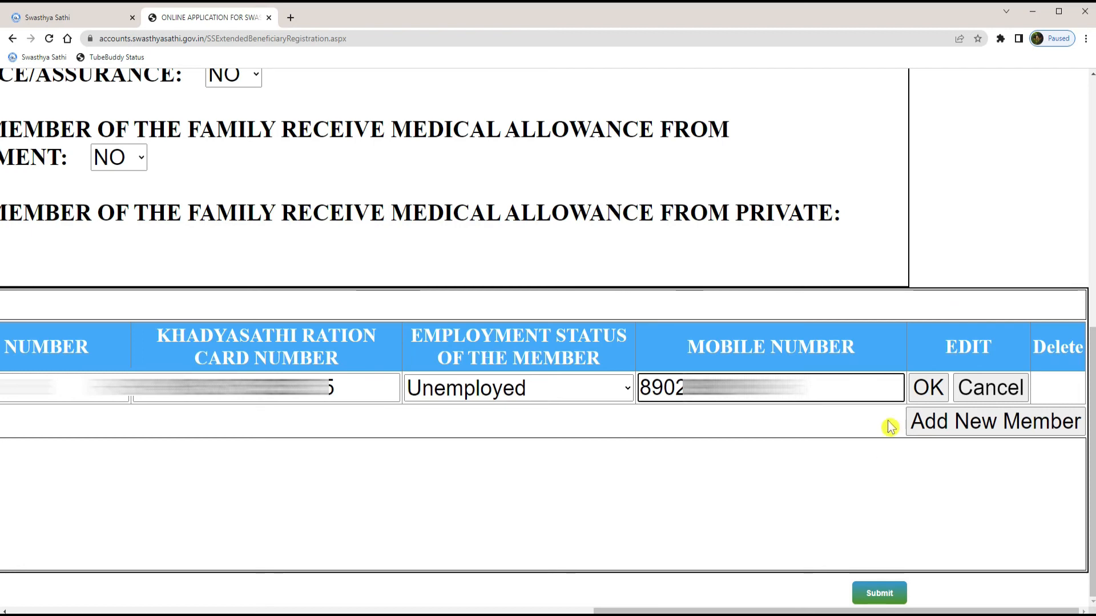
Step: Confirm the member row and scroll through Form-B down to the Submit button
left_click(928, 394)
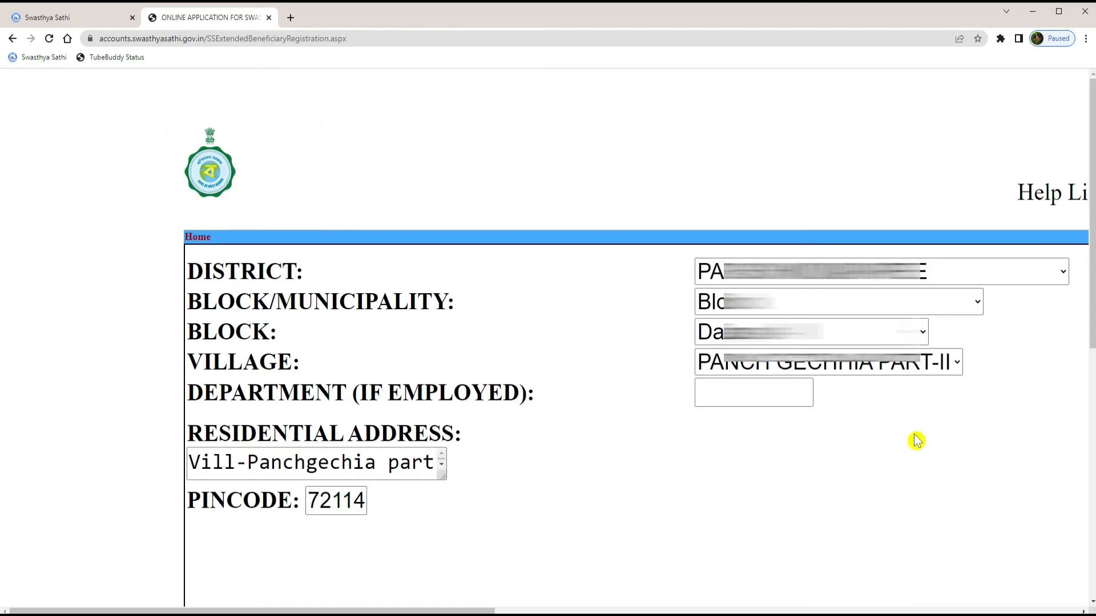
scroll(480, 445, "down", 3)
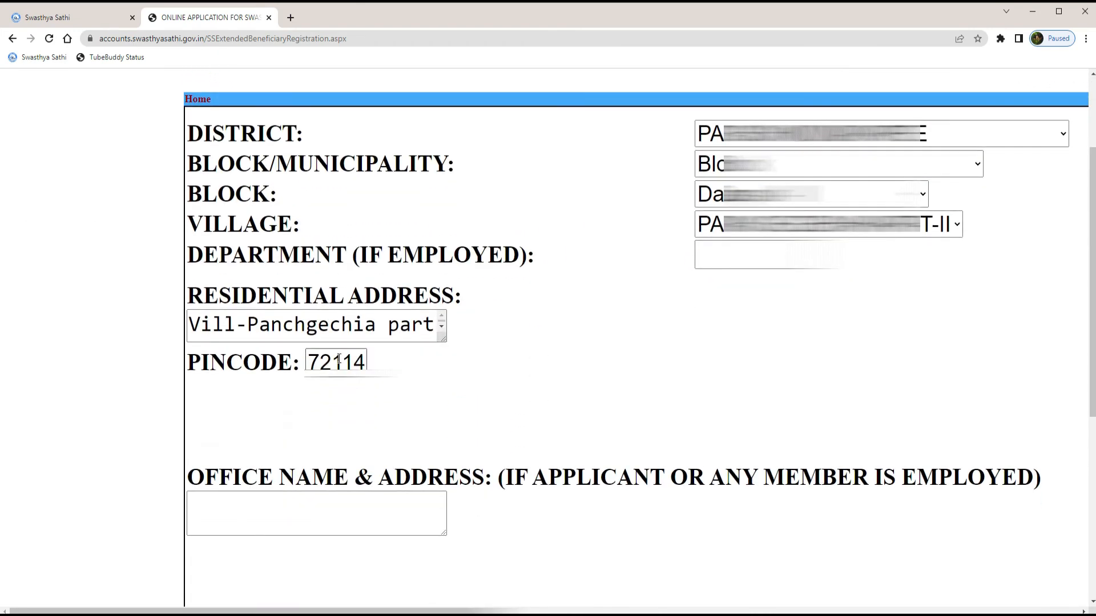
scroll(502, 319, "down", 6)
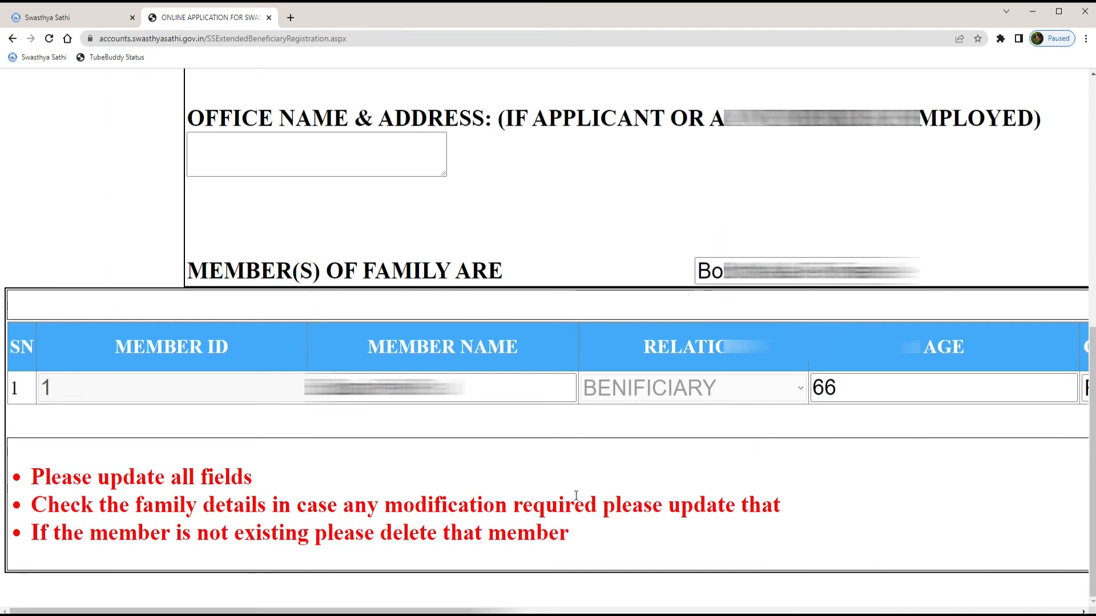
scroll(536, 294, "up", 2)
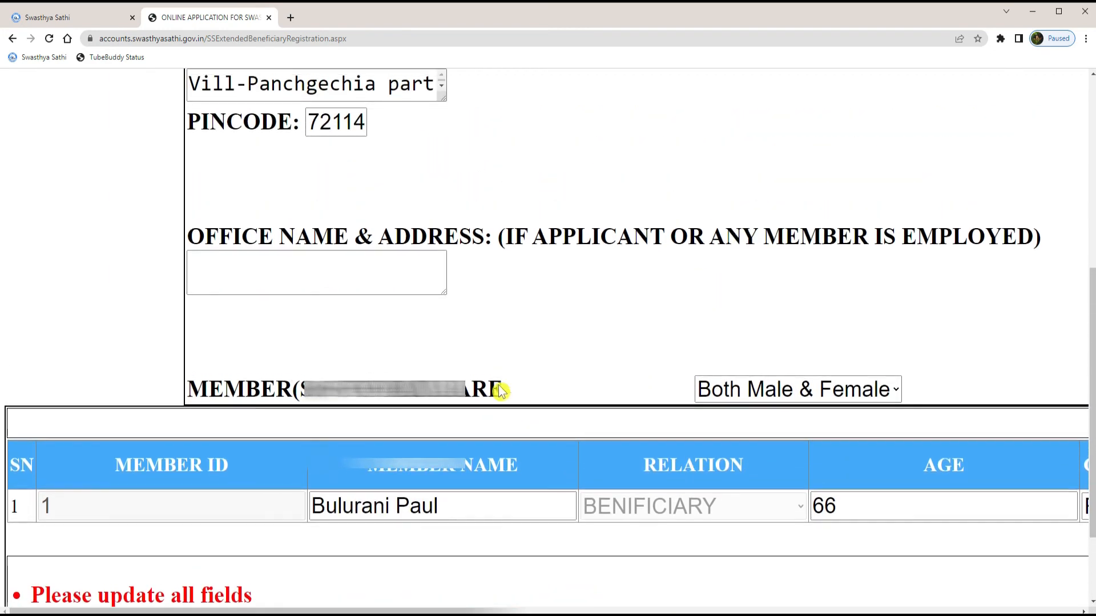
scroll(729, 533, "down", 1)
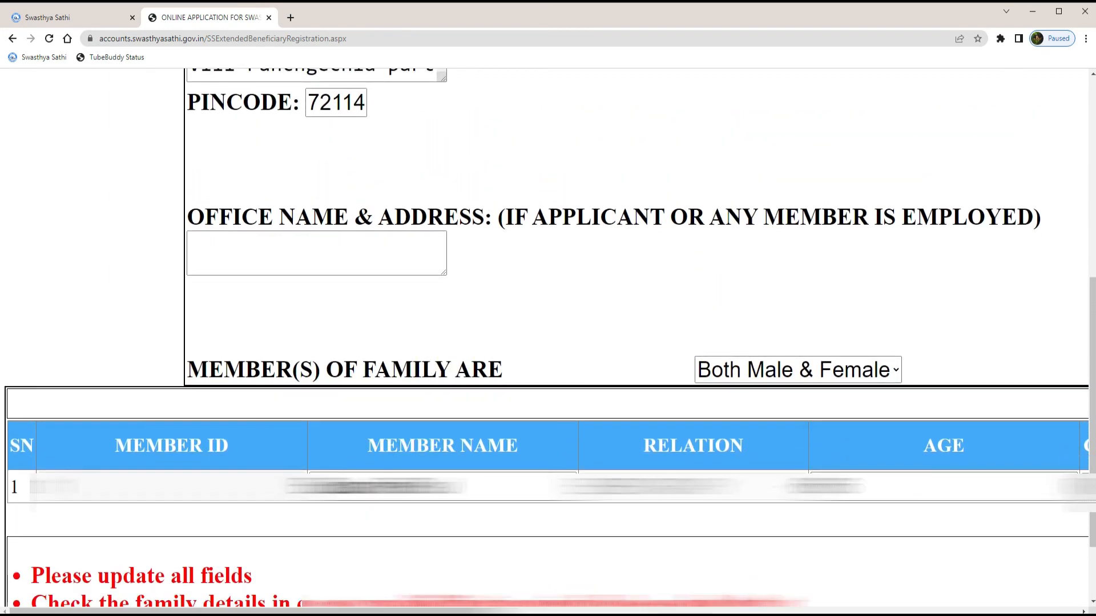
scroll(545, 342, "right", 5)
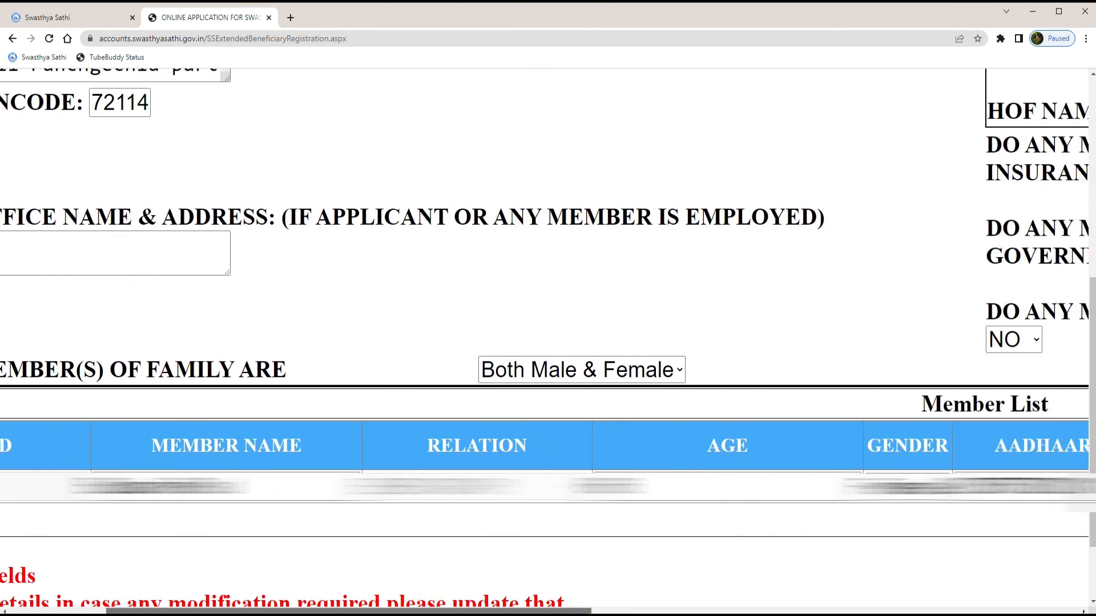
scroll(544, 342, "right", 4)
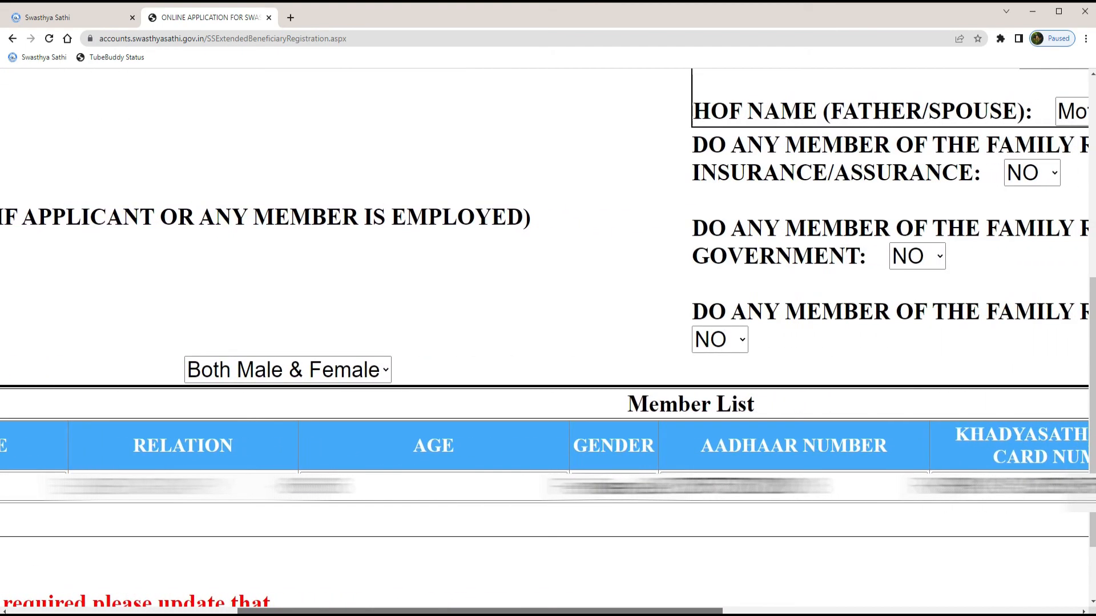
left_click_drag(728, 611, 1072, 610)
scroll(746, 252, "down", 2)
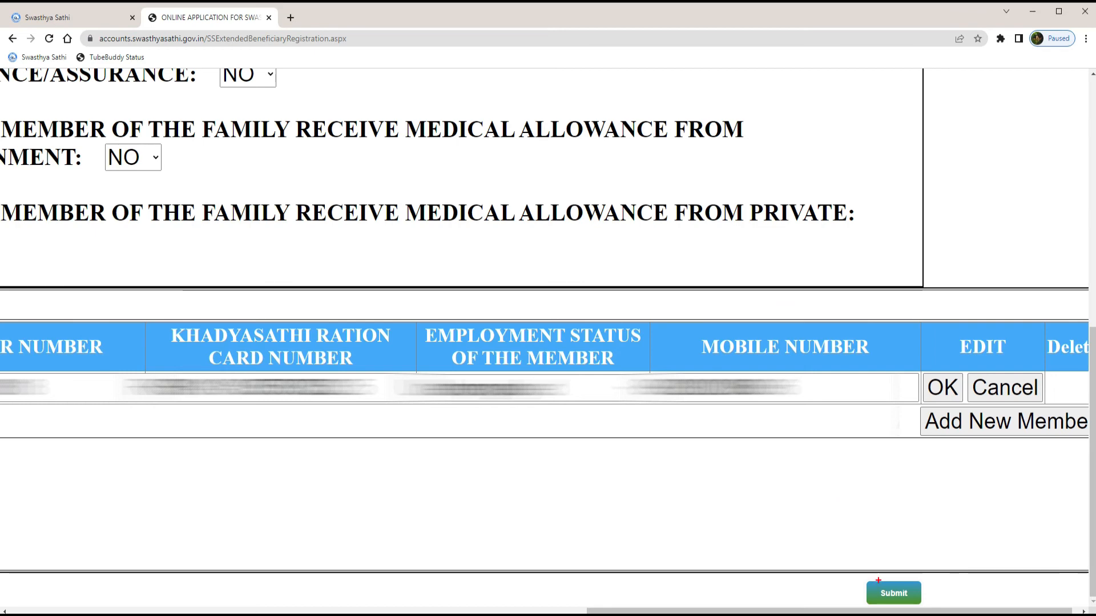
Step: Submit Form-B and get the 'Data is submitted successfully' message with a registration number
left_click_drag(835, 572, 956, 610)
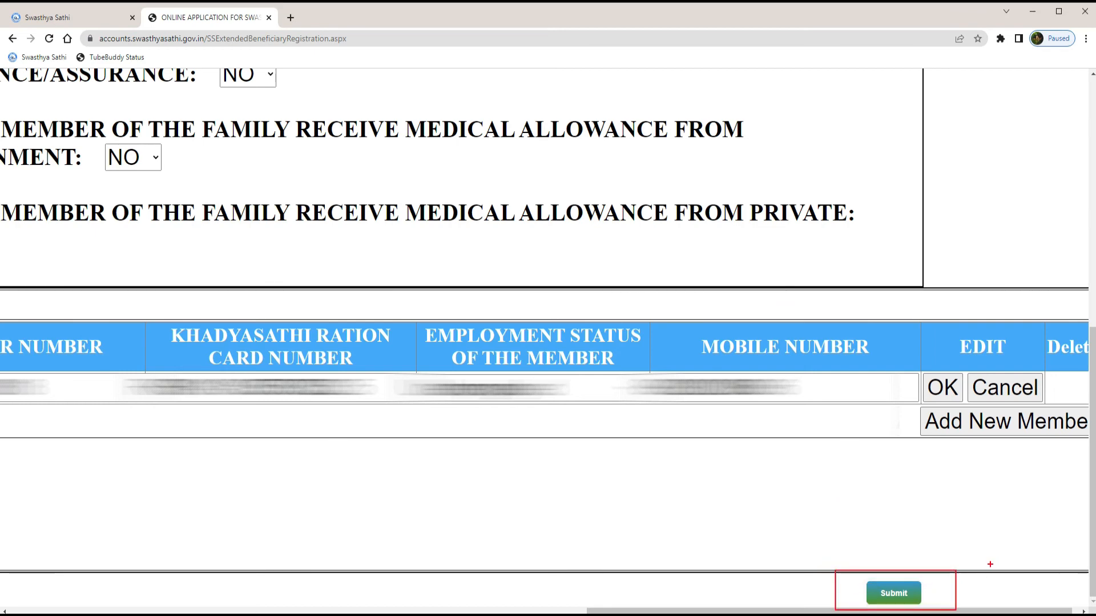
key("e")
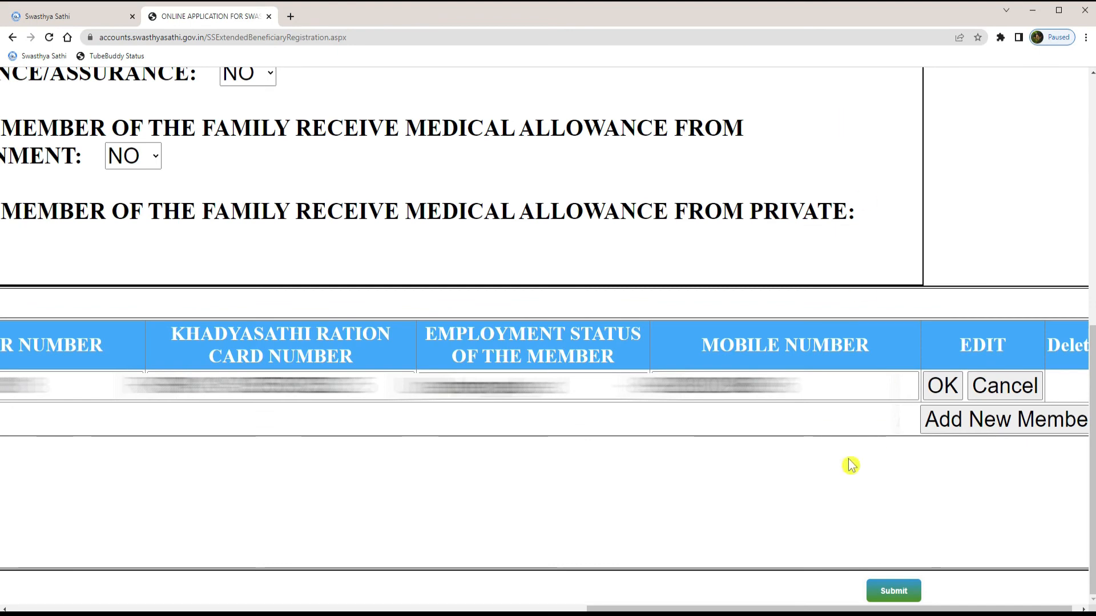
left_click(895, 596)
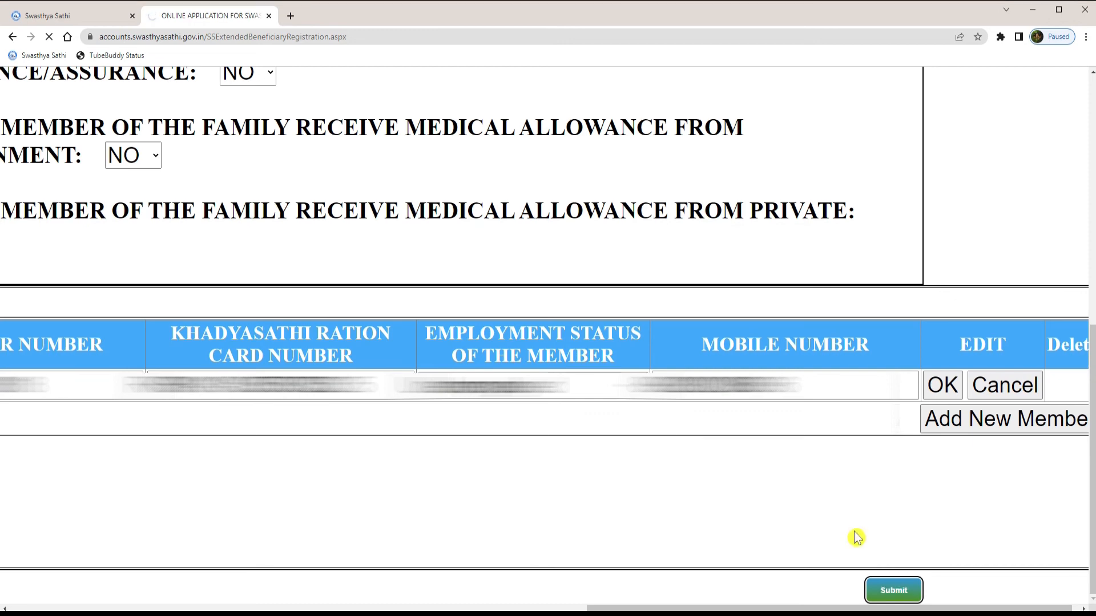
left_click(898, 593)
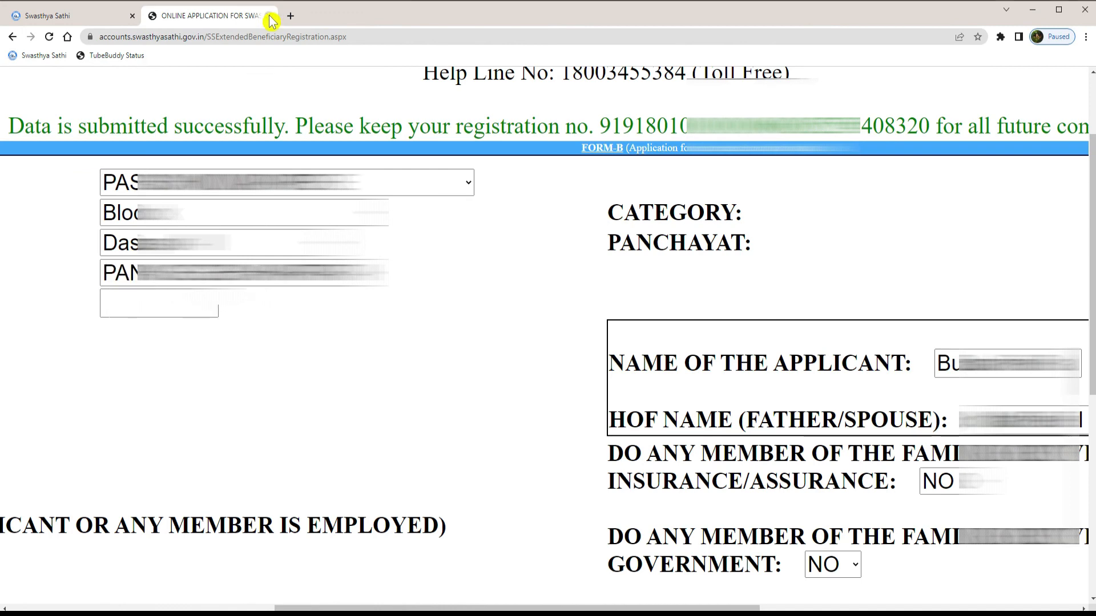
Step: Select the registration number, dismiss the Function Disabled alert, and close the application tab
left_click_drag(597, 125, 880, 117)
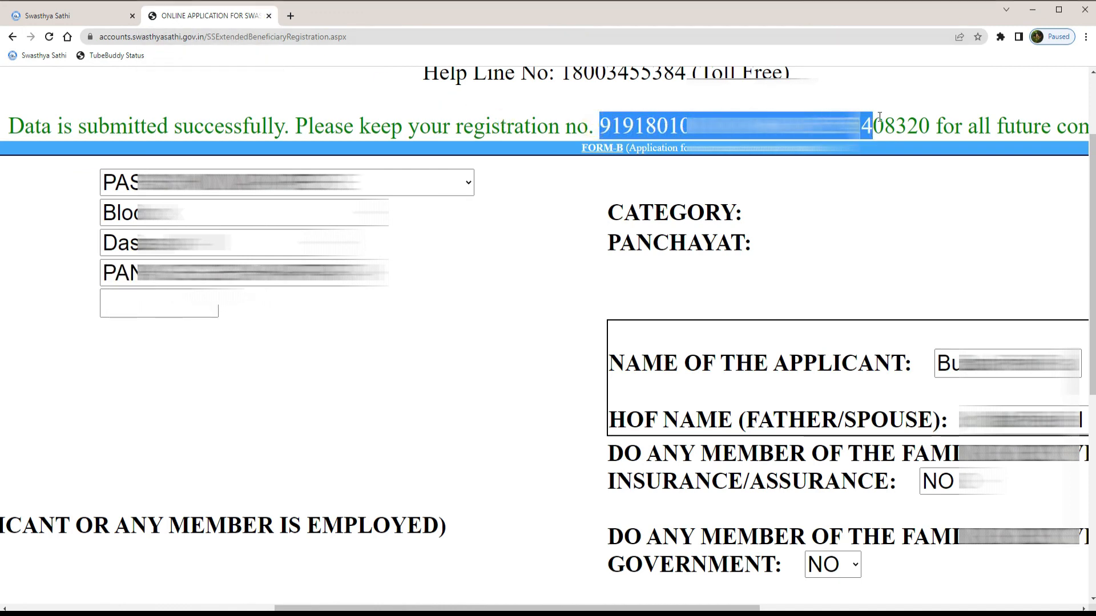
right_click(928, 123)
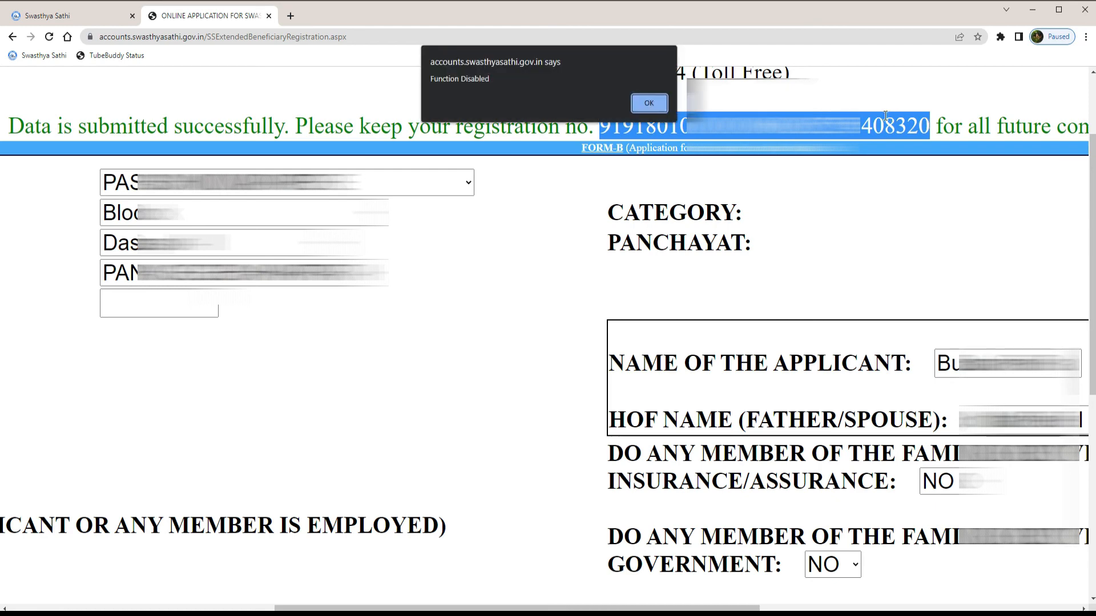
left_click(645, 103)
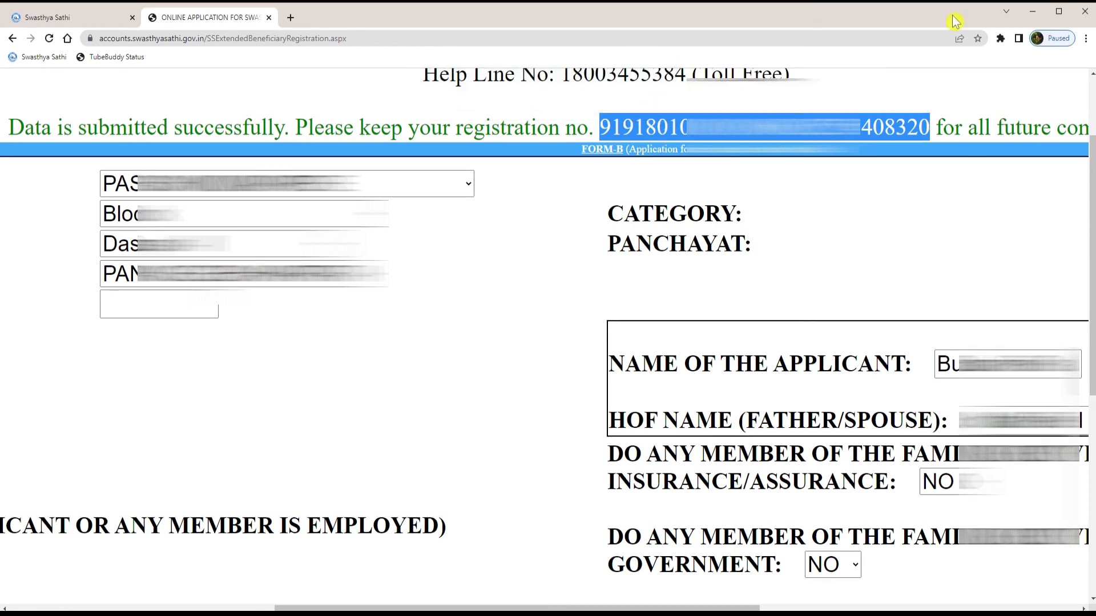
left_click(269, 17)
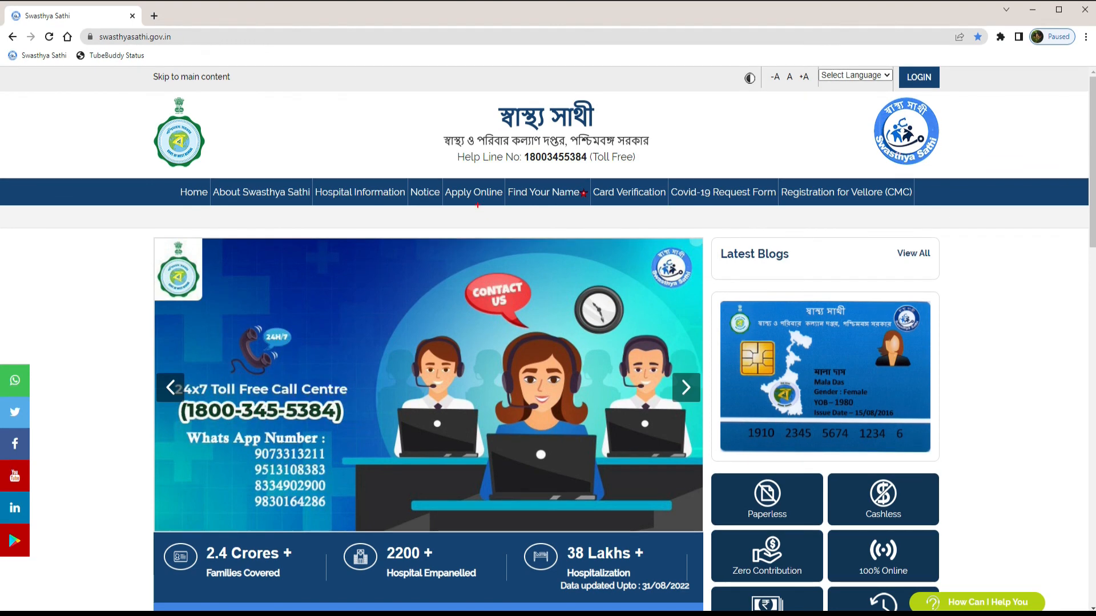
Step: Open 'Check Your Online Application Status for Swasthya Sathi Card' from the Apply Online menu
left_click_drag(477, 206, 440, 291)
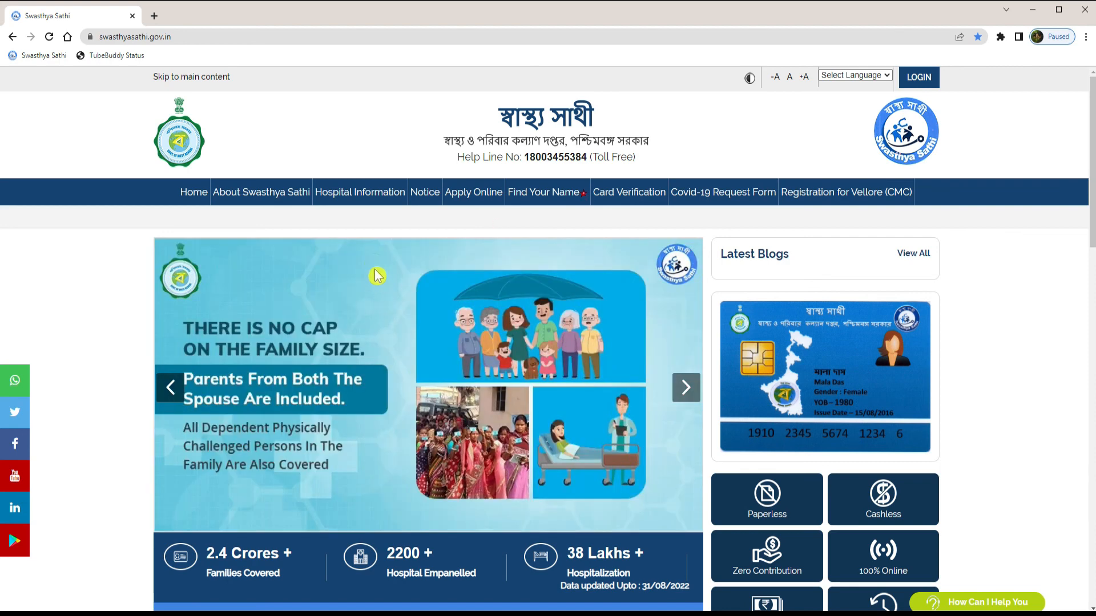
left_click(474, 192)
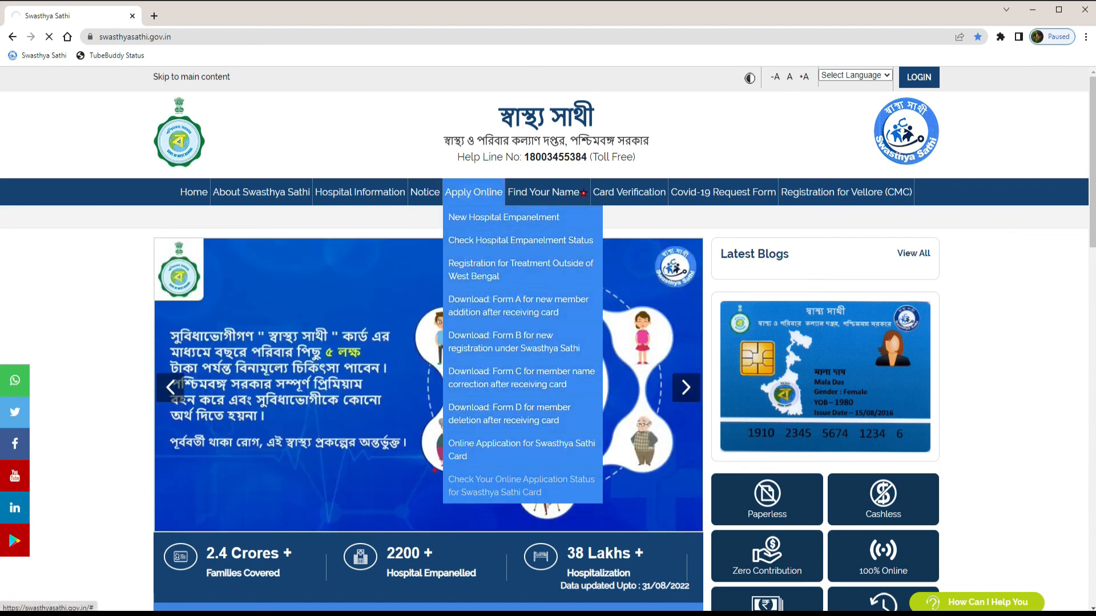
left_click_drag(612, 516, 606, 513)
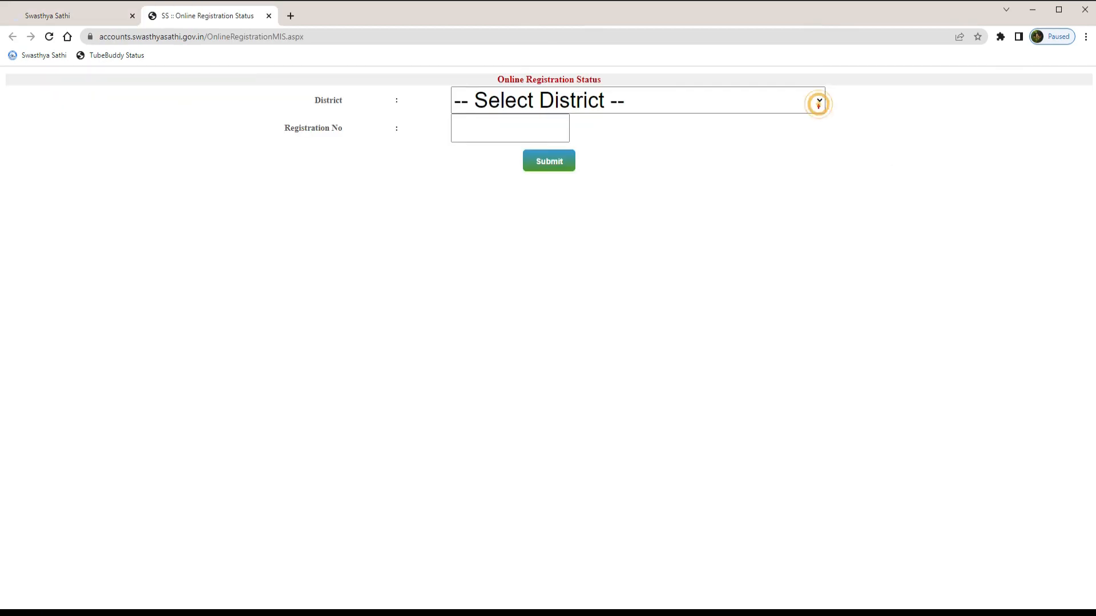
left_click_drag(819, 104, 769, 257)
left_click(769, 258)
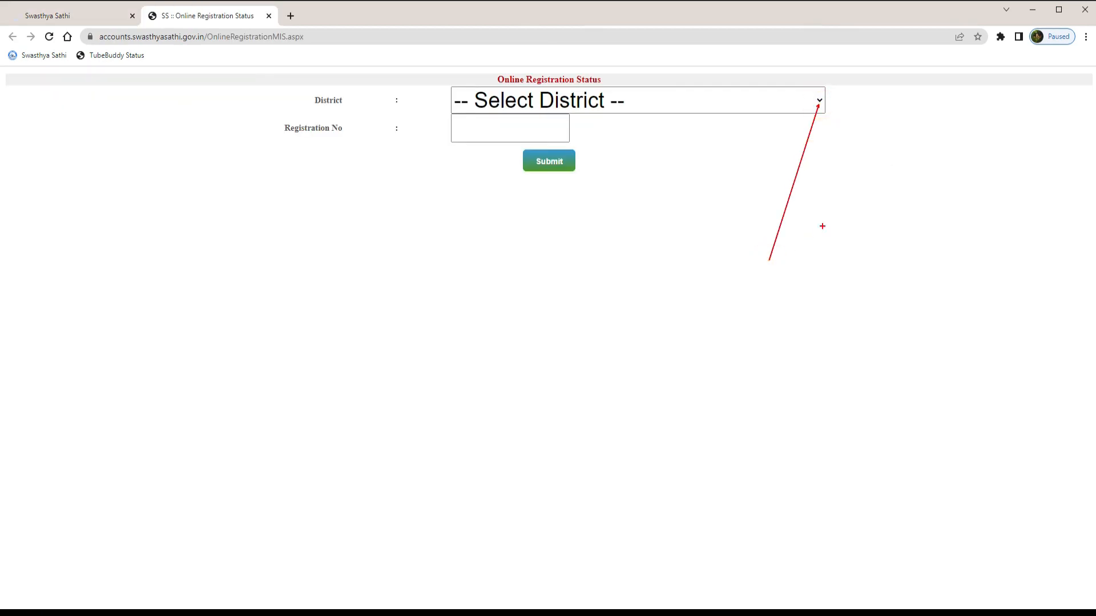
Step: Choose PASCHIM MIDNAPORE as the district
left_click(819, 100)
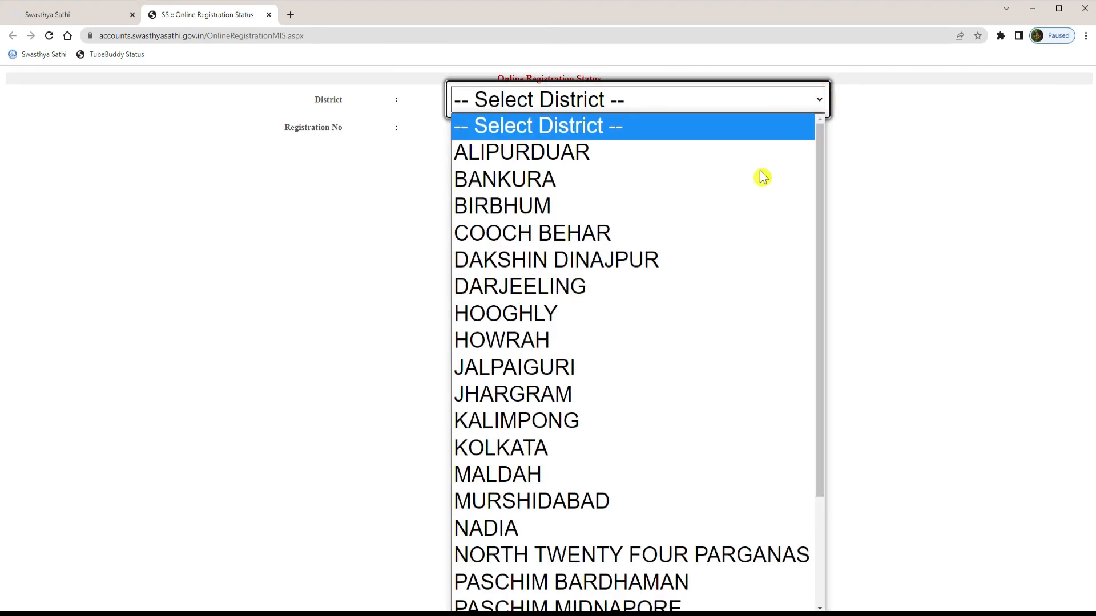
scroll(579, 418, "down", 1)
scroll(579, 418, "down", 2)
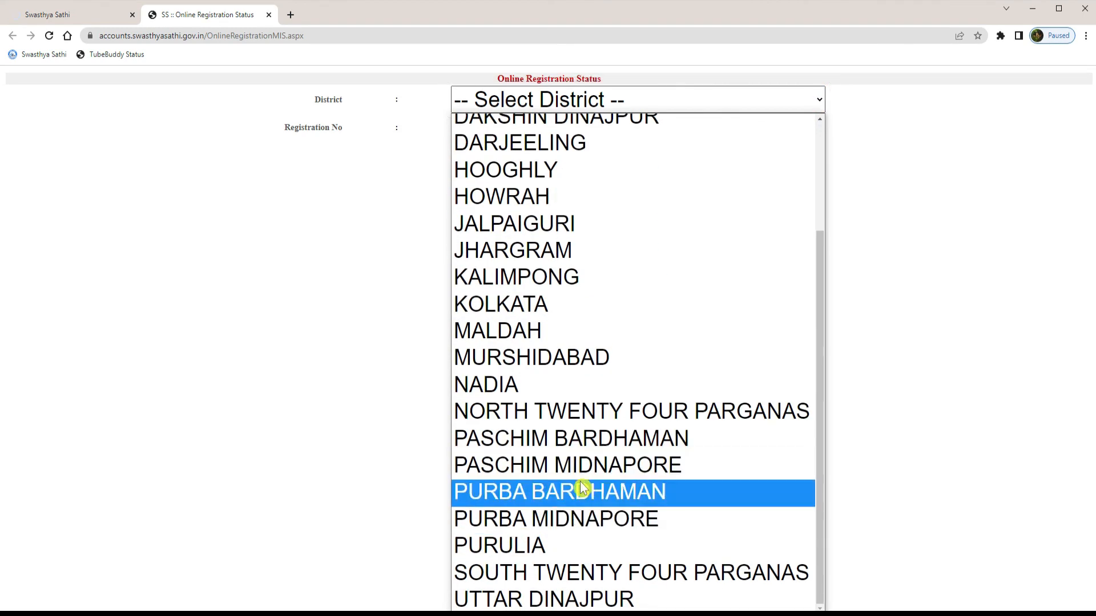
left_click(579, 472)
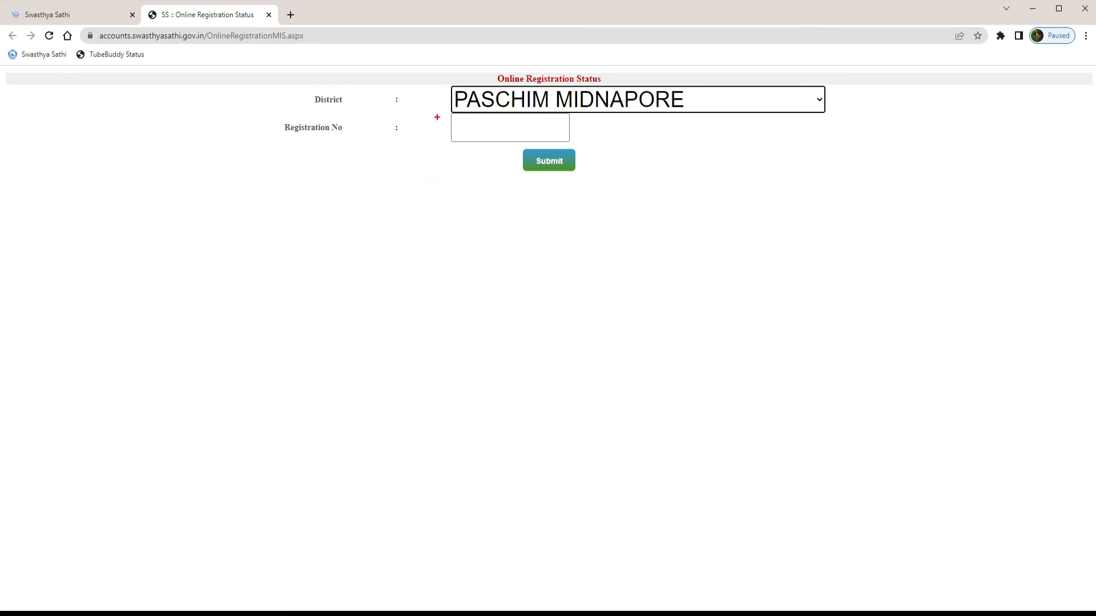
Step: Enter the application's registration number in the Registration No field
mouse_move(442, 119)
left_mouse_down()
mouse_move(567, 127)
mouse_move(586, 143)
left_mouse_up()
left_click(529, 124)
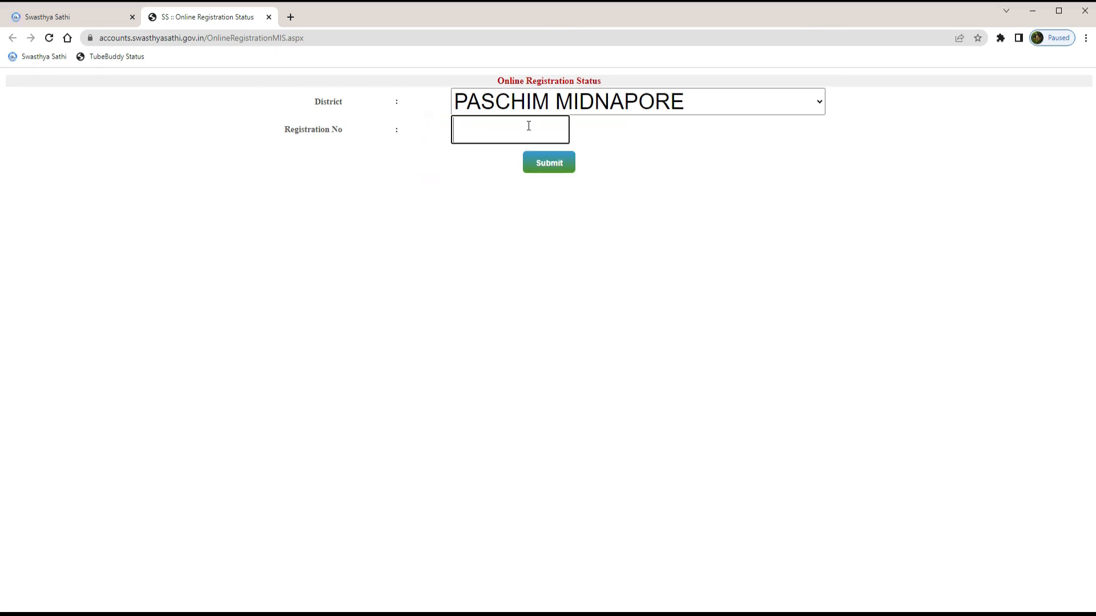
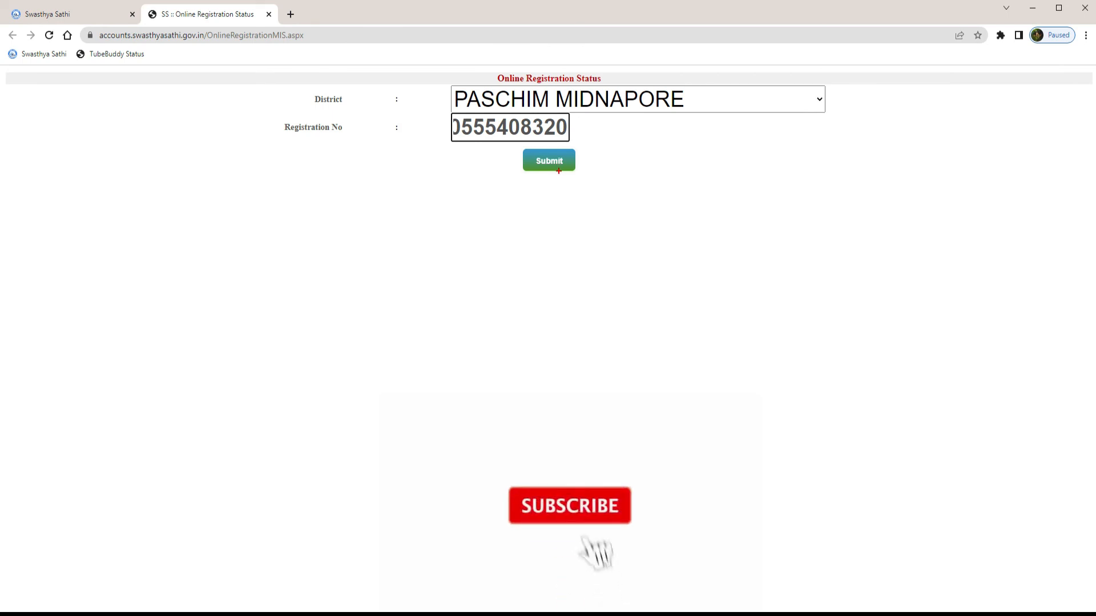
Step: Submit the registration status check and highlight the returned row showing Under Verification
left_click_drag(552, 171, 539, 258)
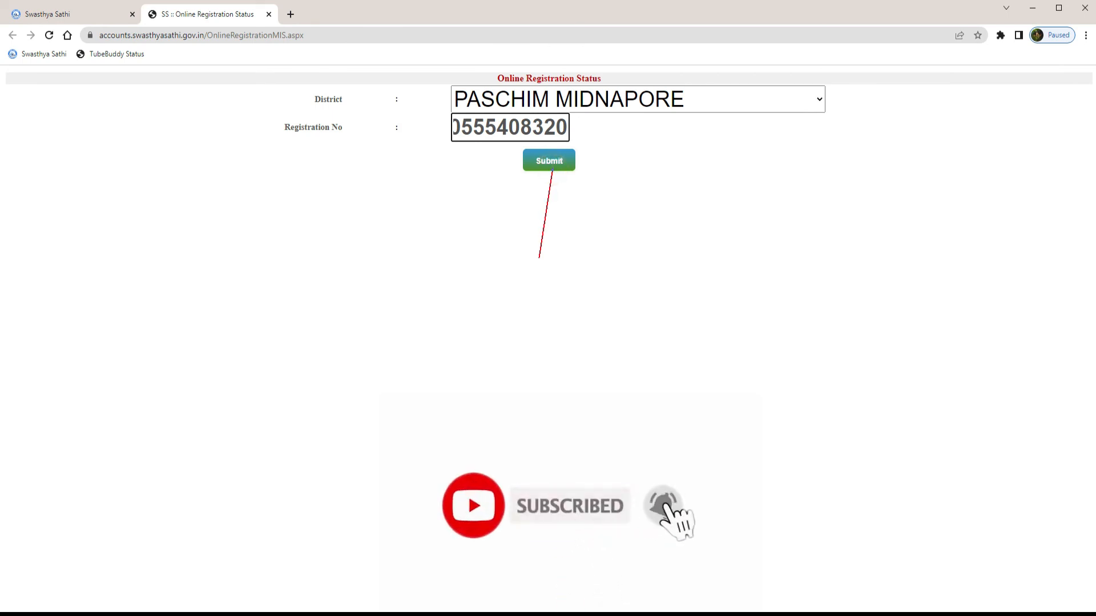
key("ctrl+z")
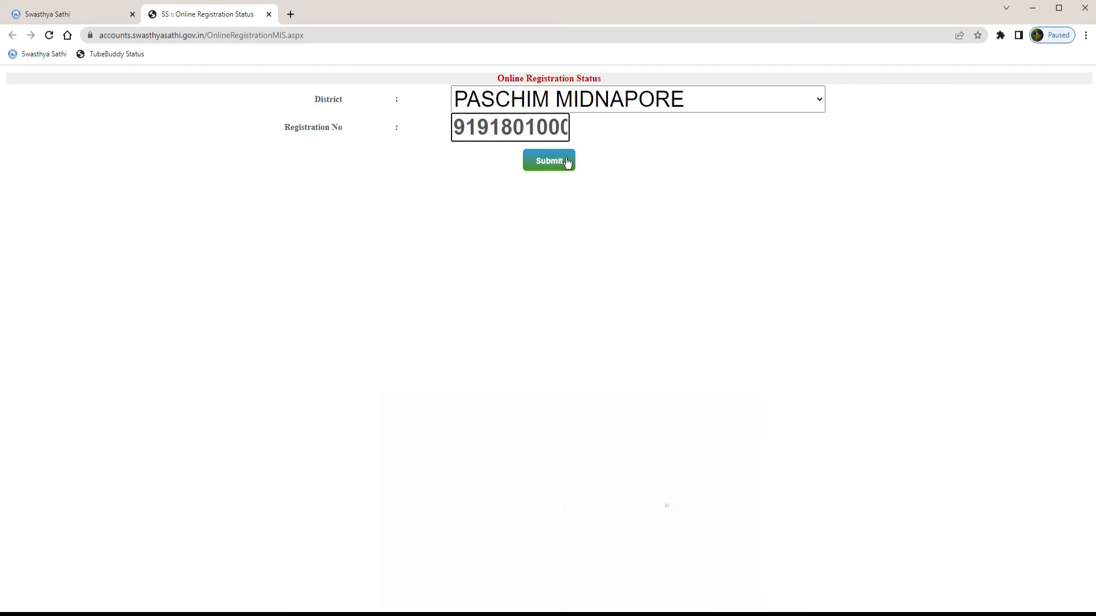
left_click(556, 169)
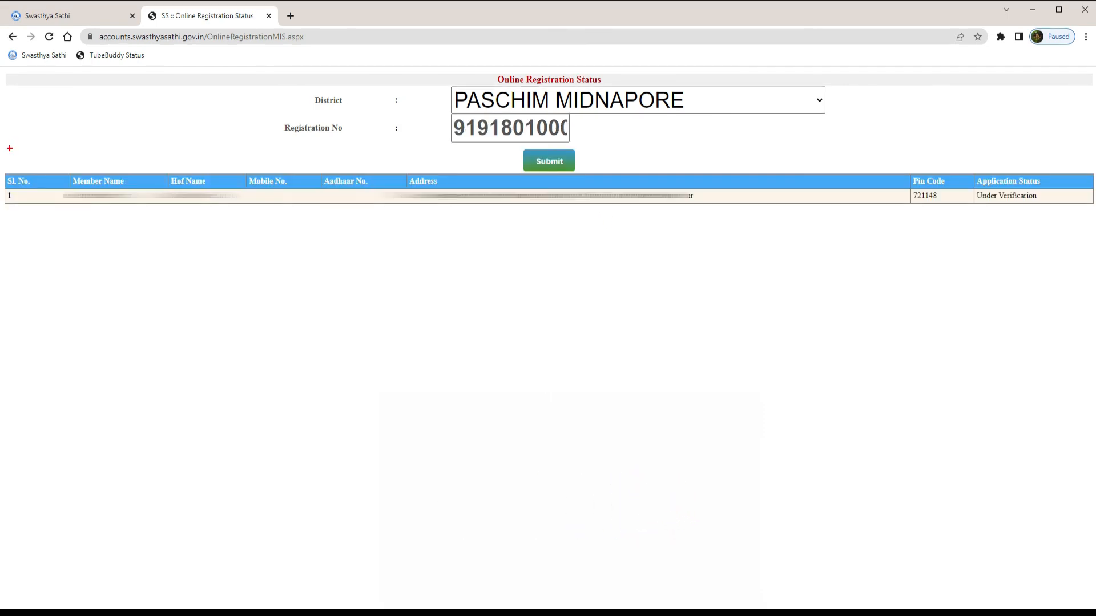
mouse_move(6, 149)
left_mouse_down()
mouse_move(942, 280)
mouse_move(1083, 268)
mouse_move(1079, 245)
left_mouse_up()
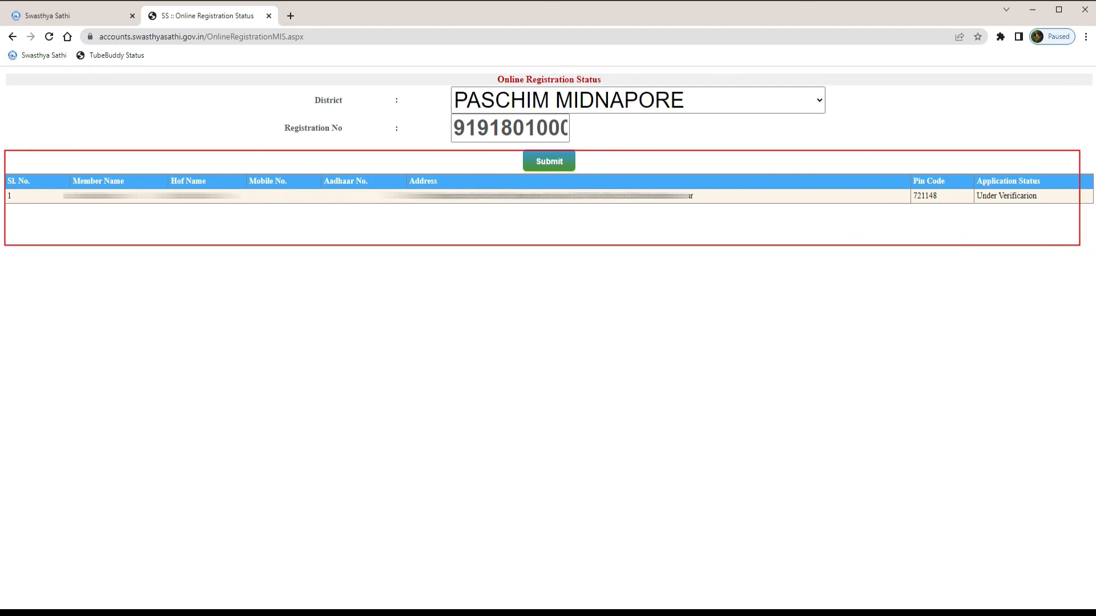